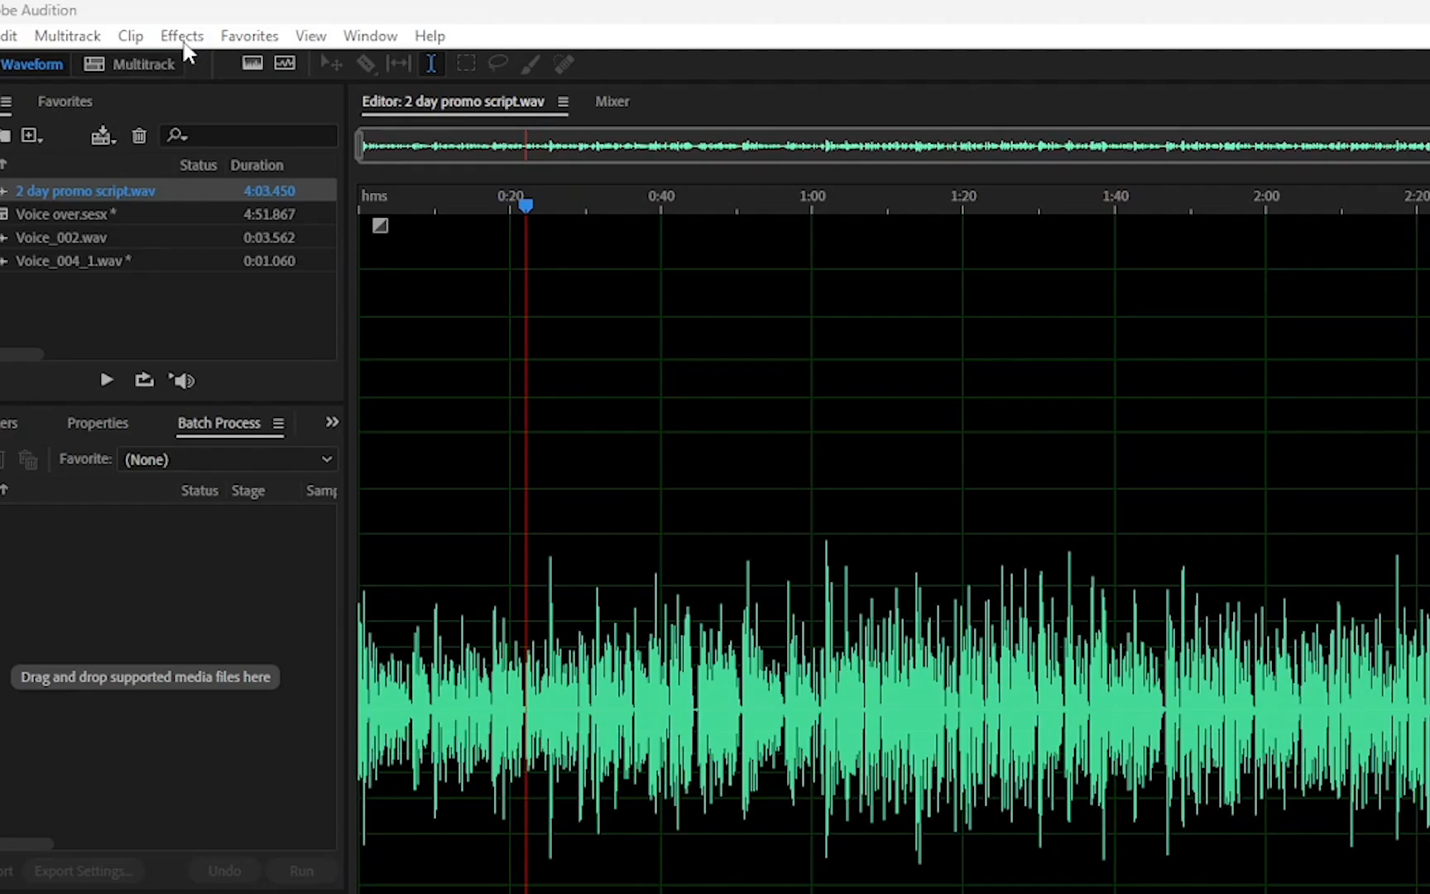
# Open the Parametric Equalizer effect for the 2 day promo script recording and load the (Default) preset
pyautogui.click(144, 24)
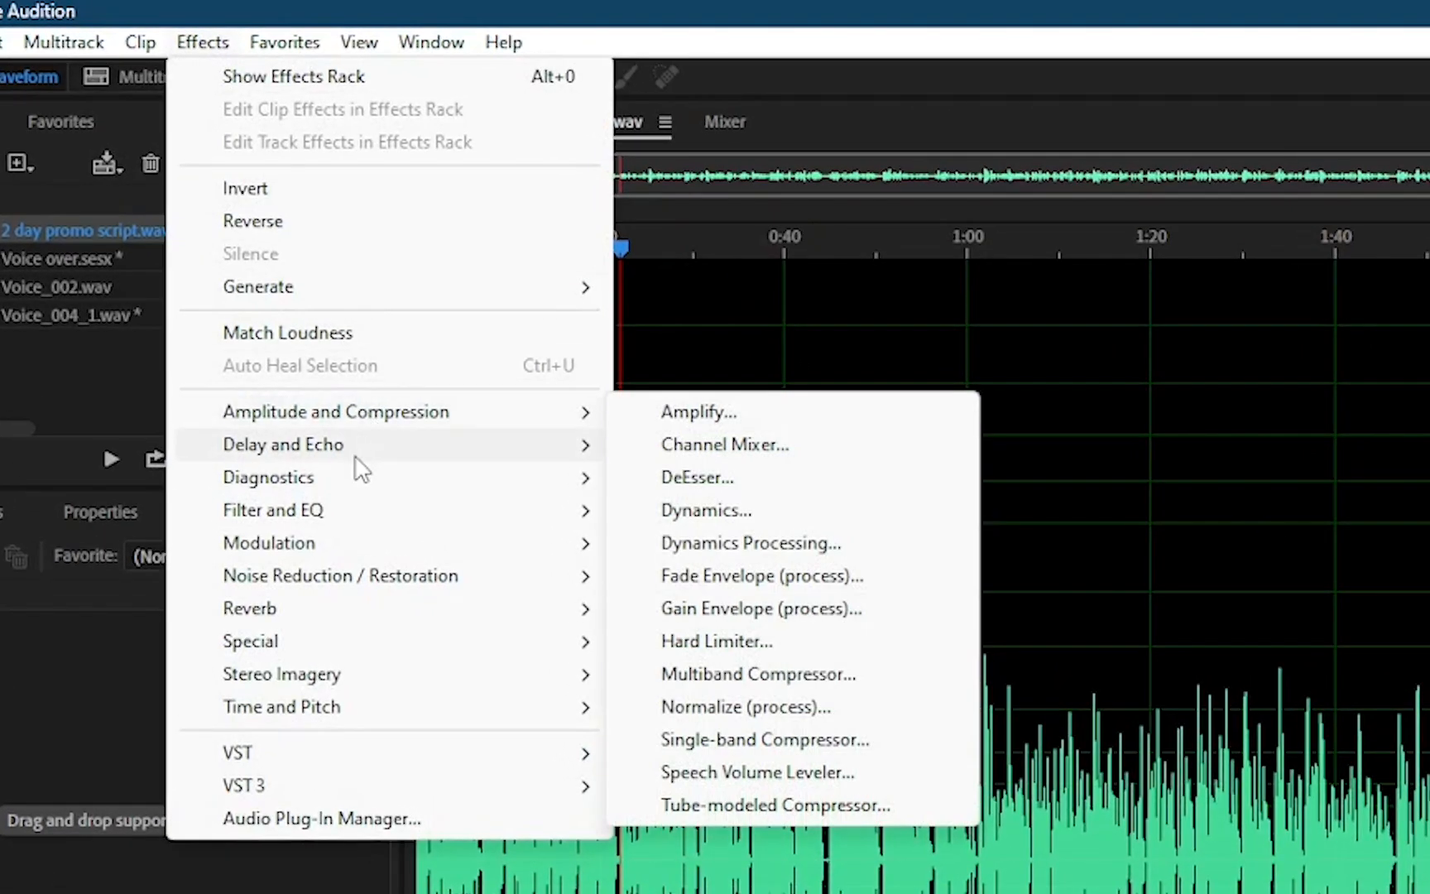
pyautogui.moveTo(361, 511)
pyautogui.click(757, 673)
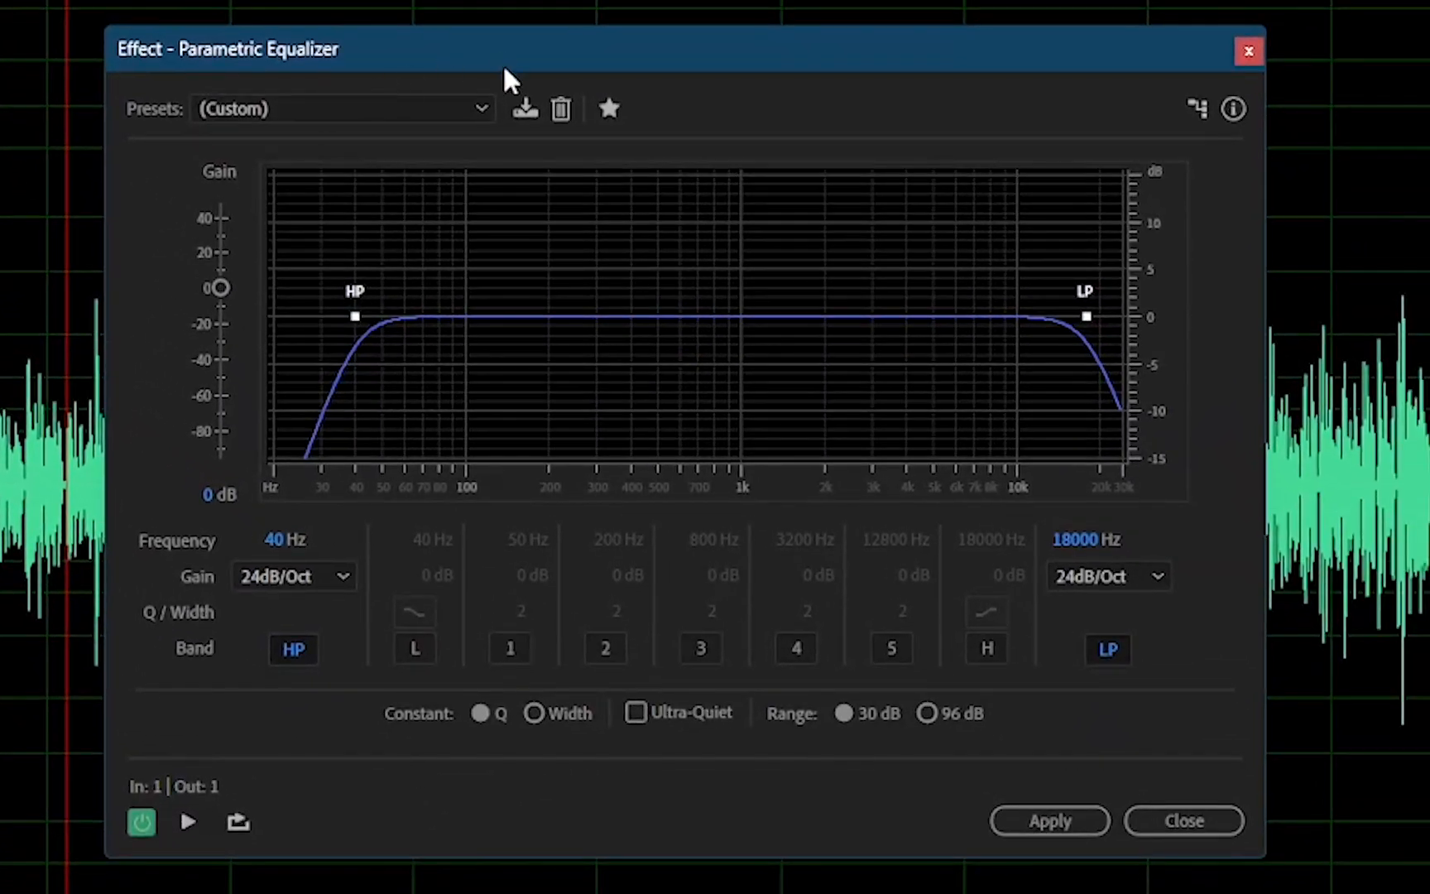
pyautogui.click(481, 106)
pyautogui.click(437, 150)
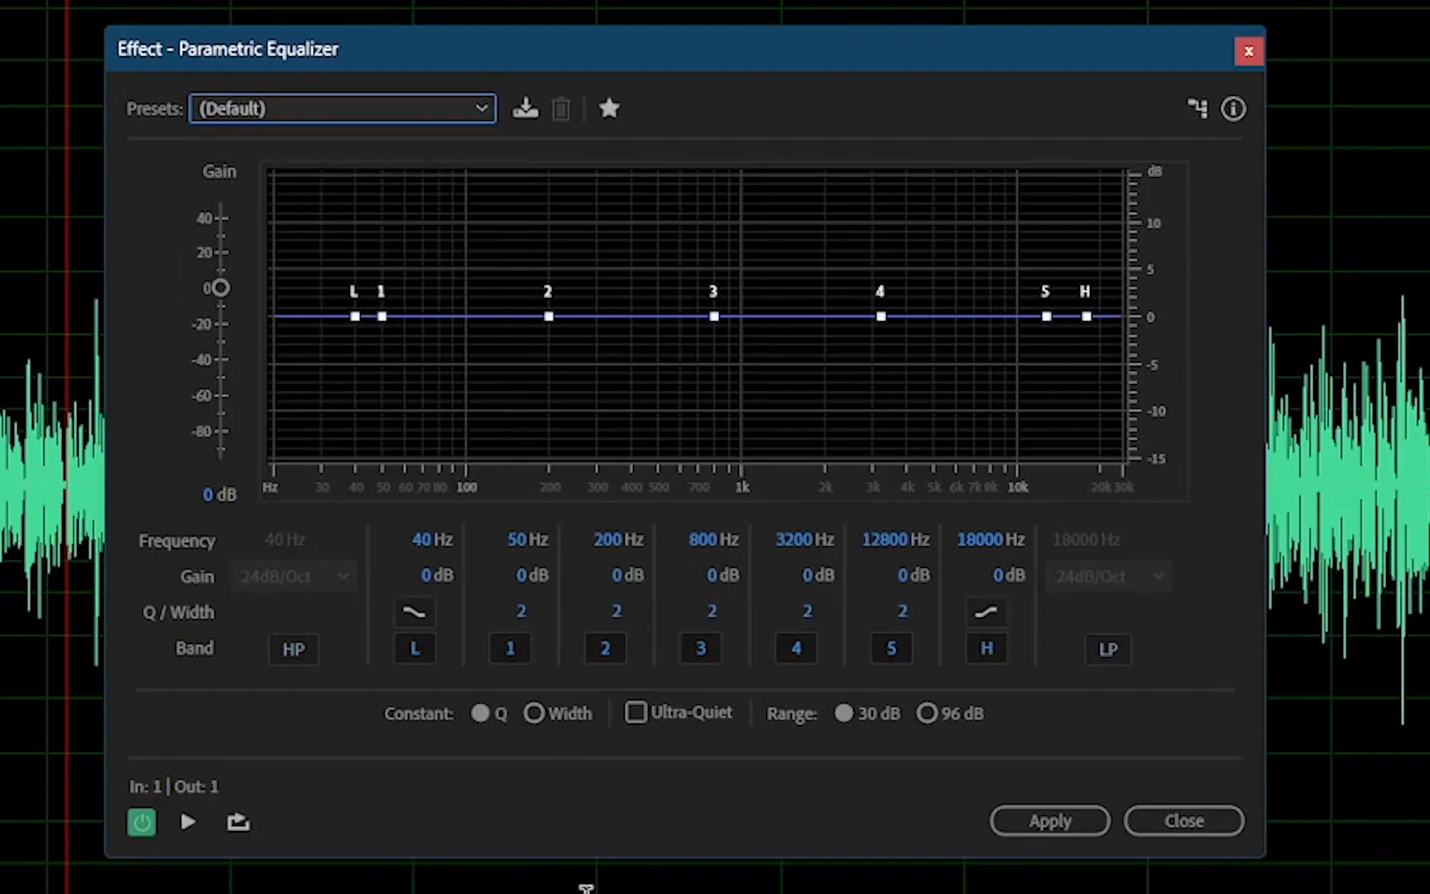
# Turn off equalizer bands L, 1 to 5 and H, and enable the high-pass and low-pass filters
pyautogui.click(422, 654)
pyautogui.click(503, 652)
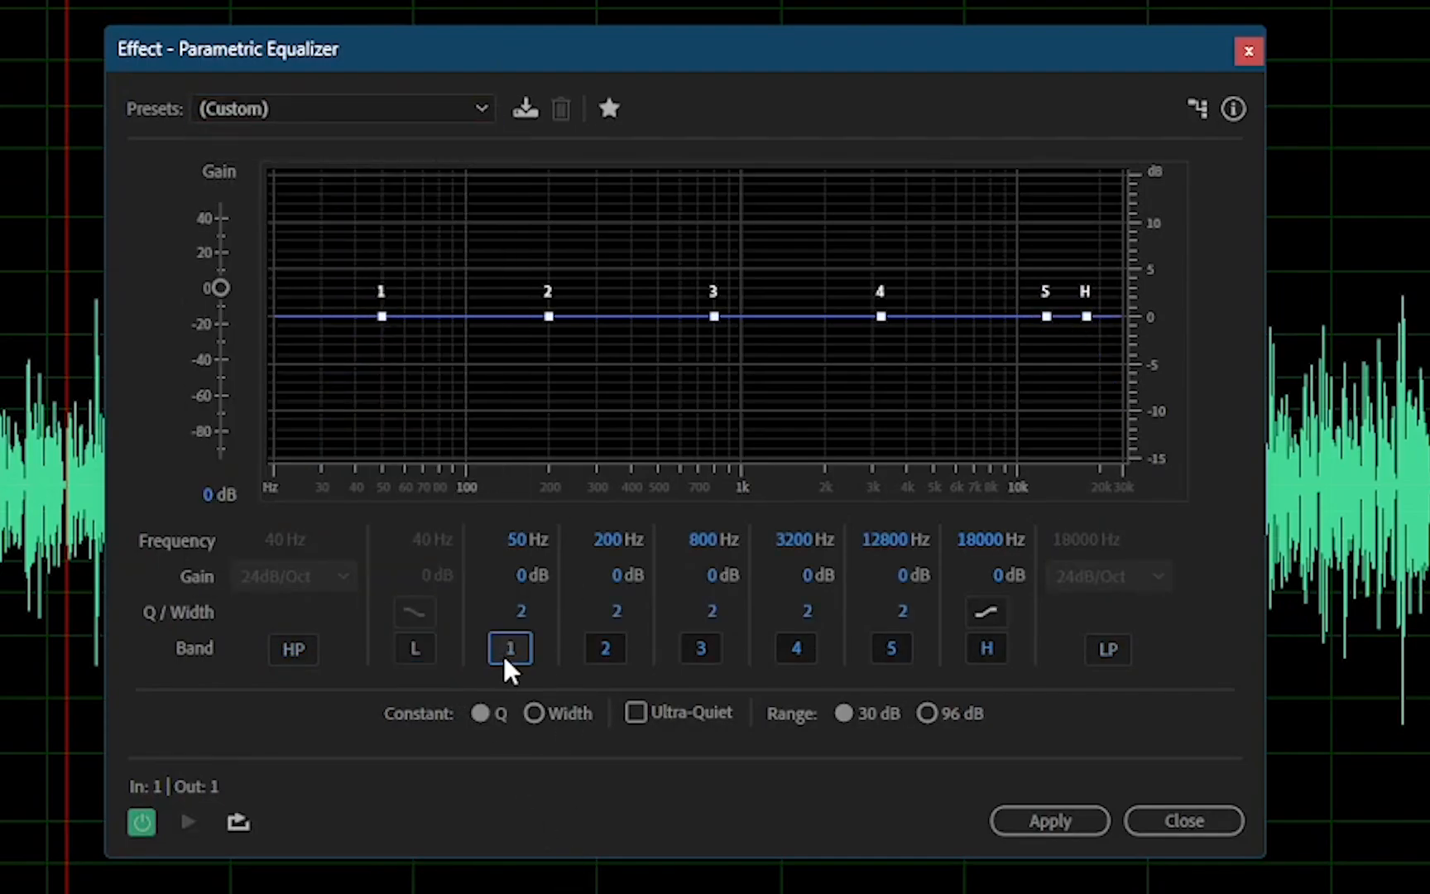
pyautogui.click(701, 651)
pyautogui.click(798, 651)
pyautogui.click(893, 651)
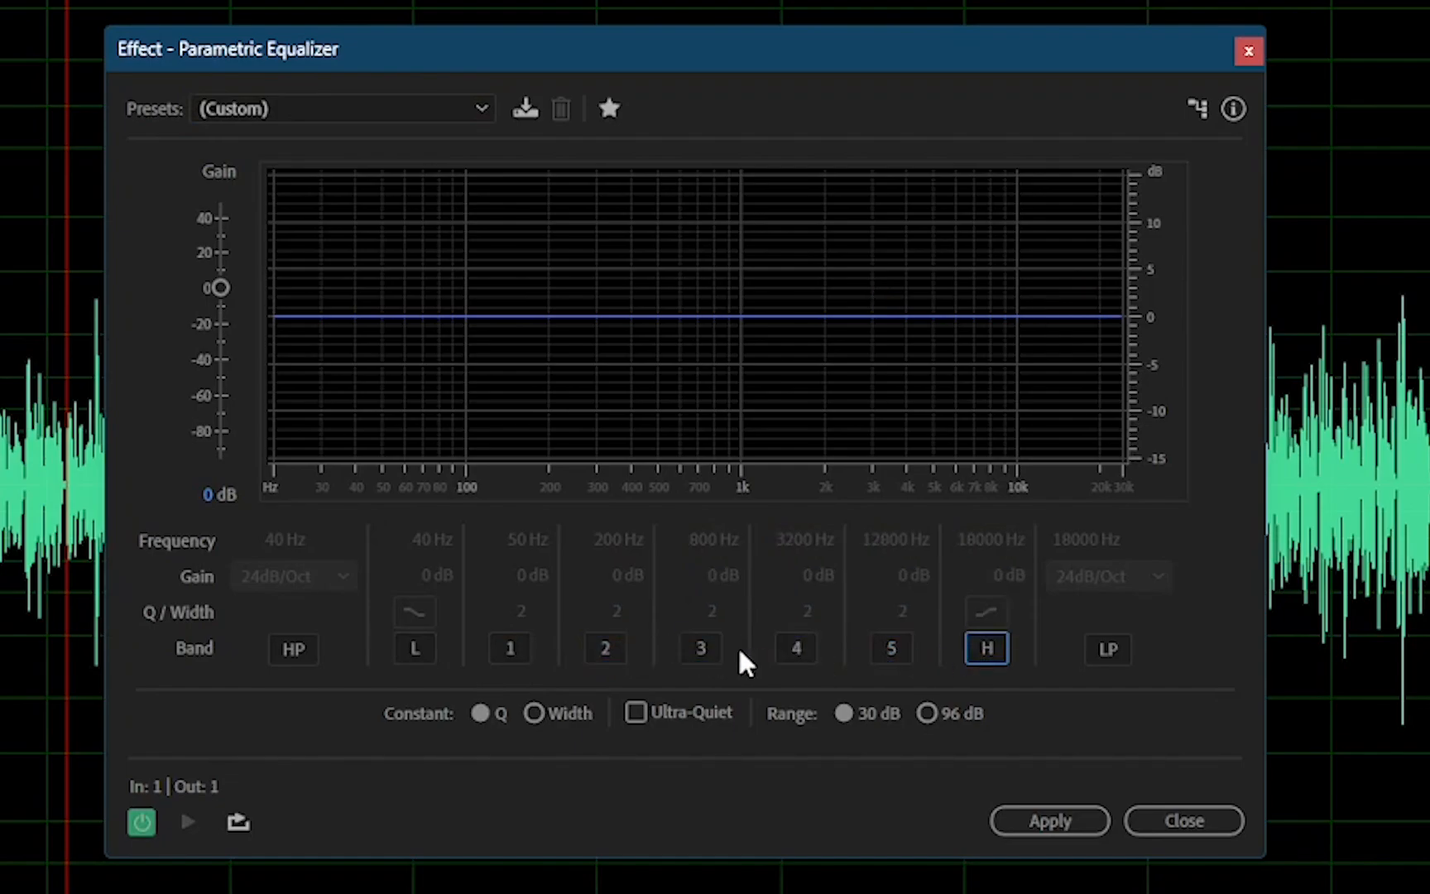
pyautogui.click(295, 650)
pyautogui.click(1108, 650)
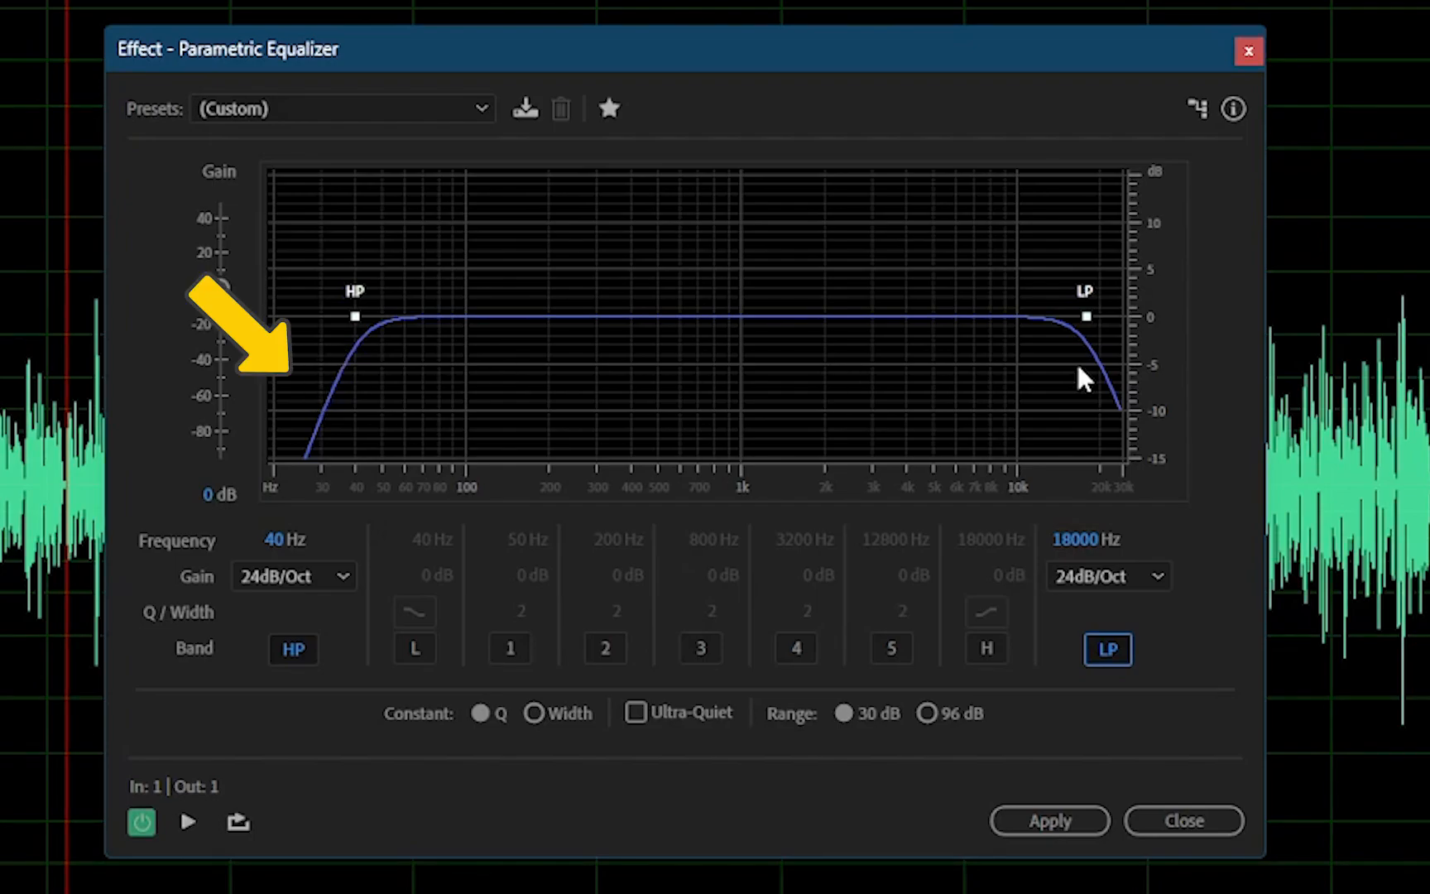
# Try high-pass slopes of 6, 18 and 48 dB/Oct and set the slope back to 24 dB/Oct
pyautogui.click(345, 577)
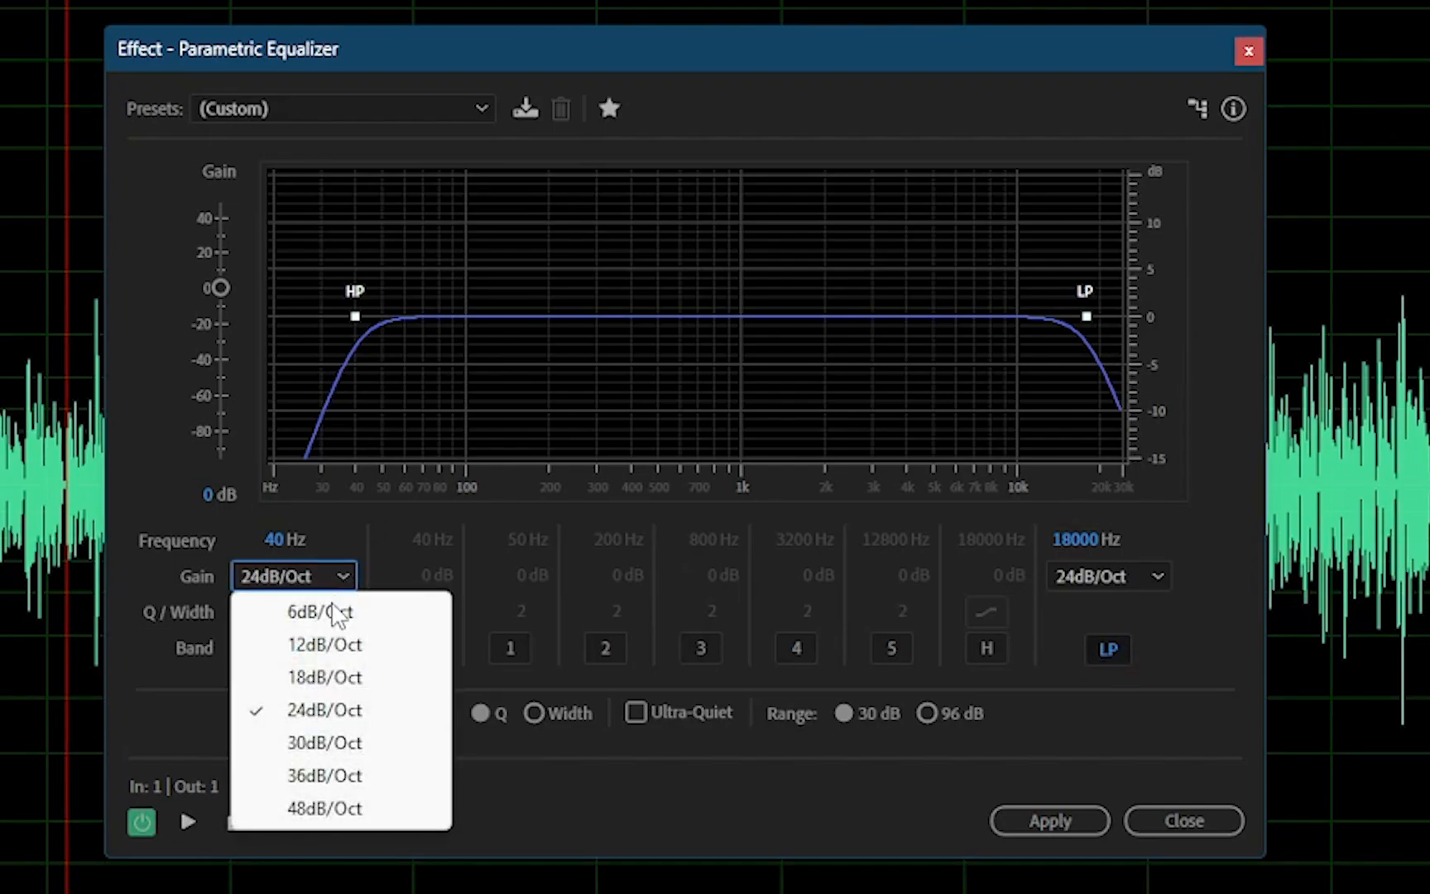
pyautogui.click(323, 612)
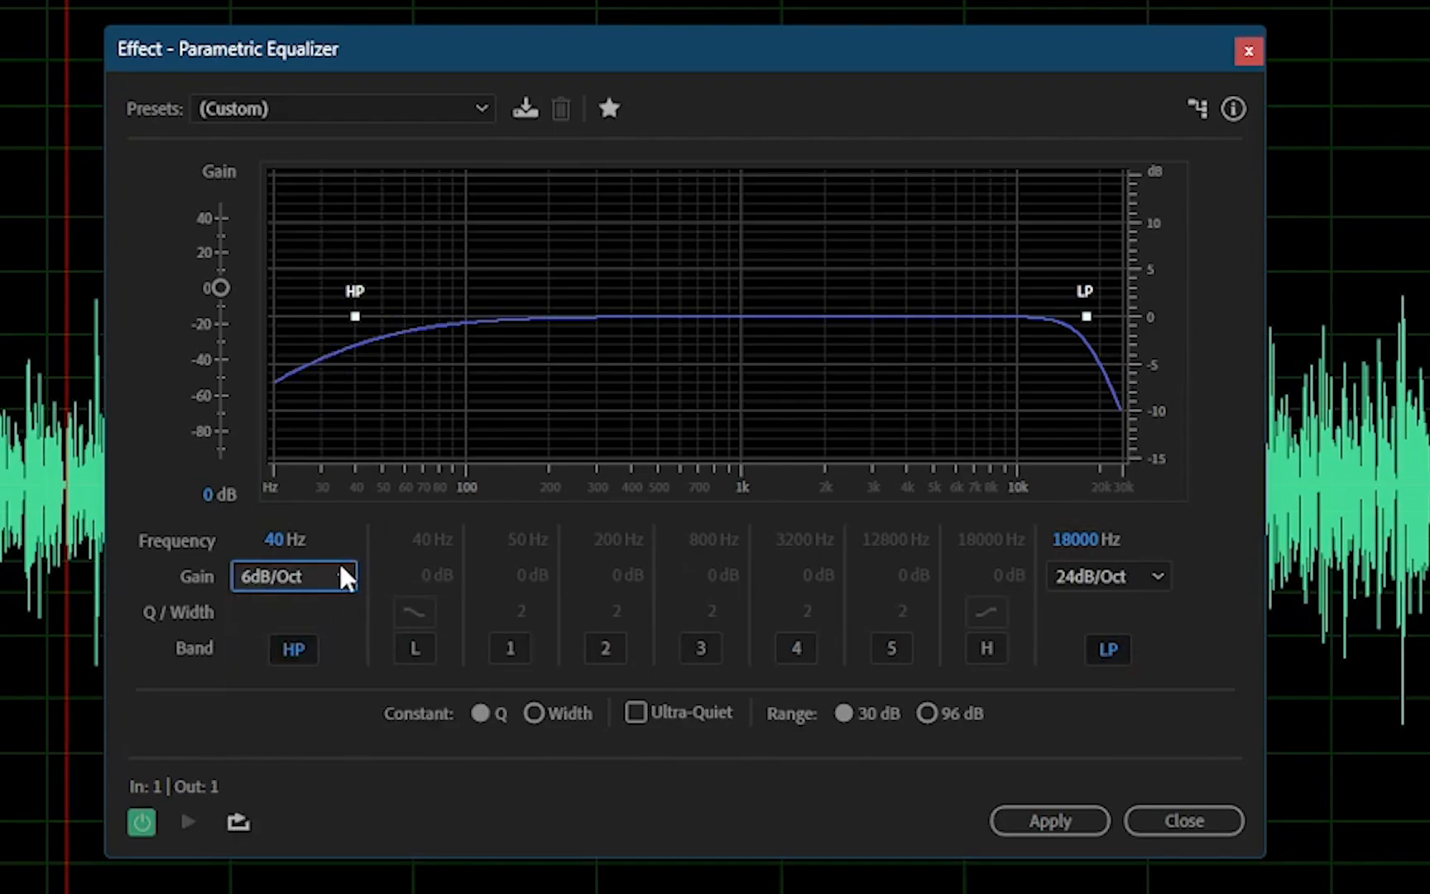
pyautogui.click(345, 577)
pyautogui.click(354, 677)
pyautogui.click(344, 584)
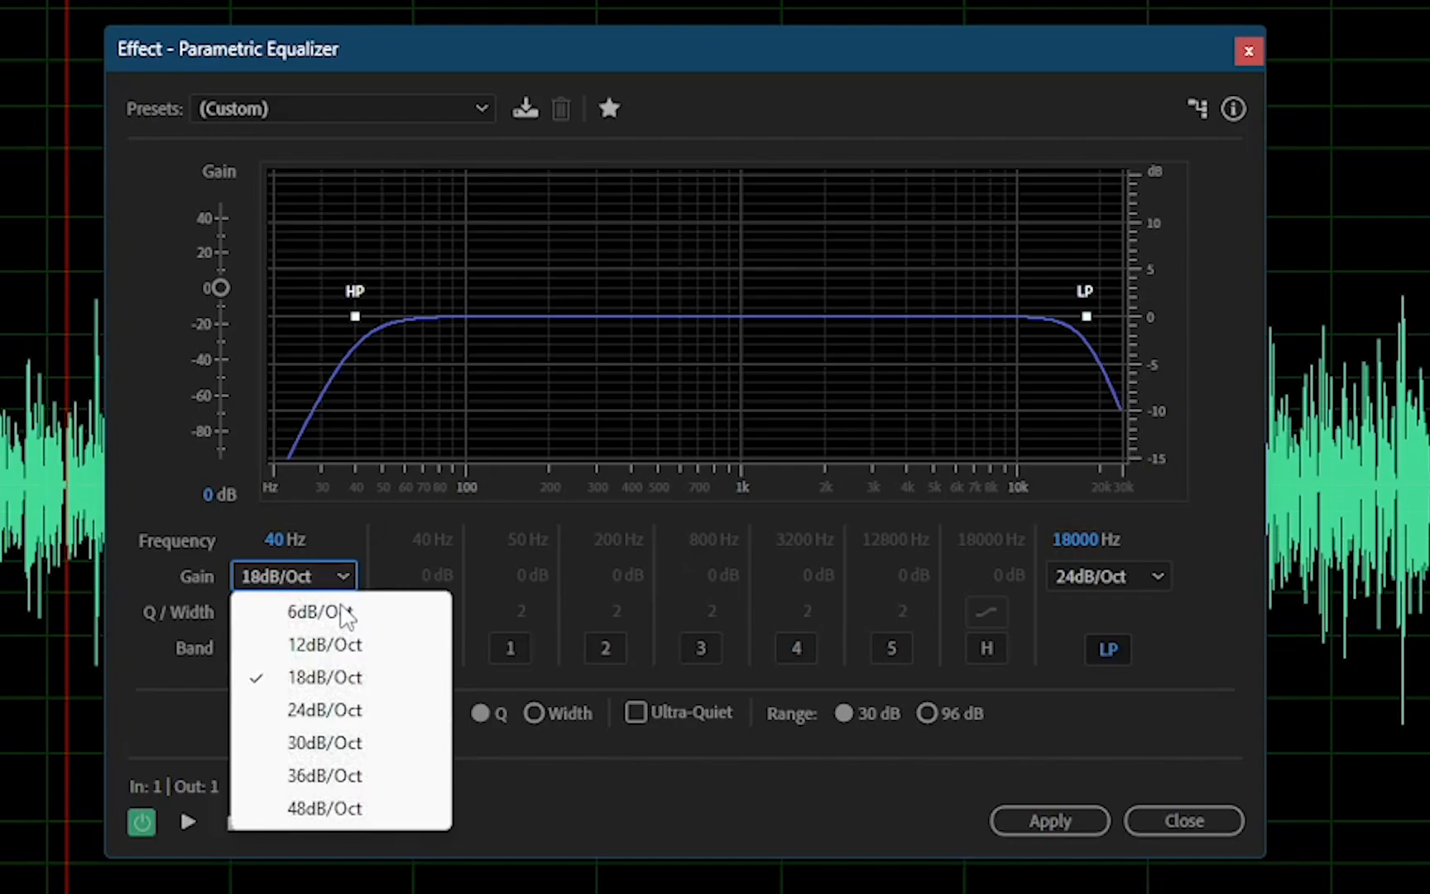
pyautogui.click(351, 809)
pyautogui.click(343, 578)
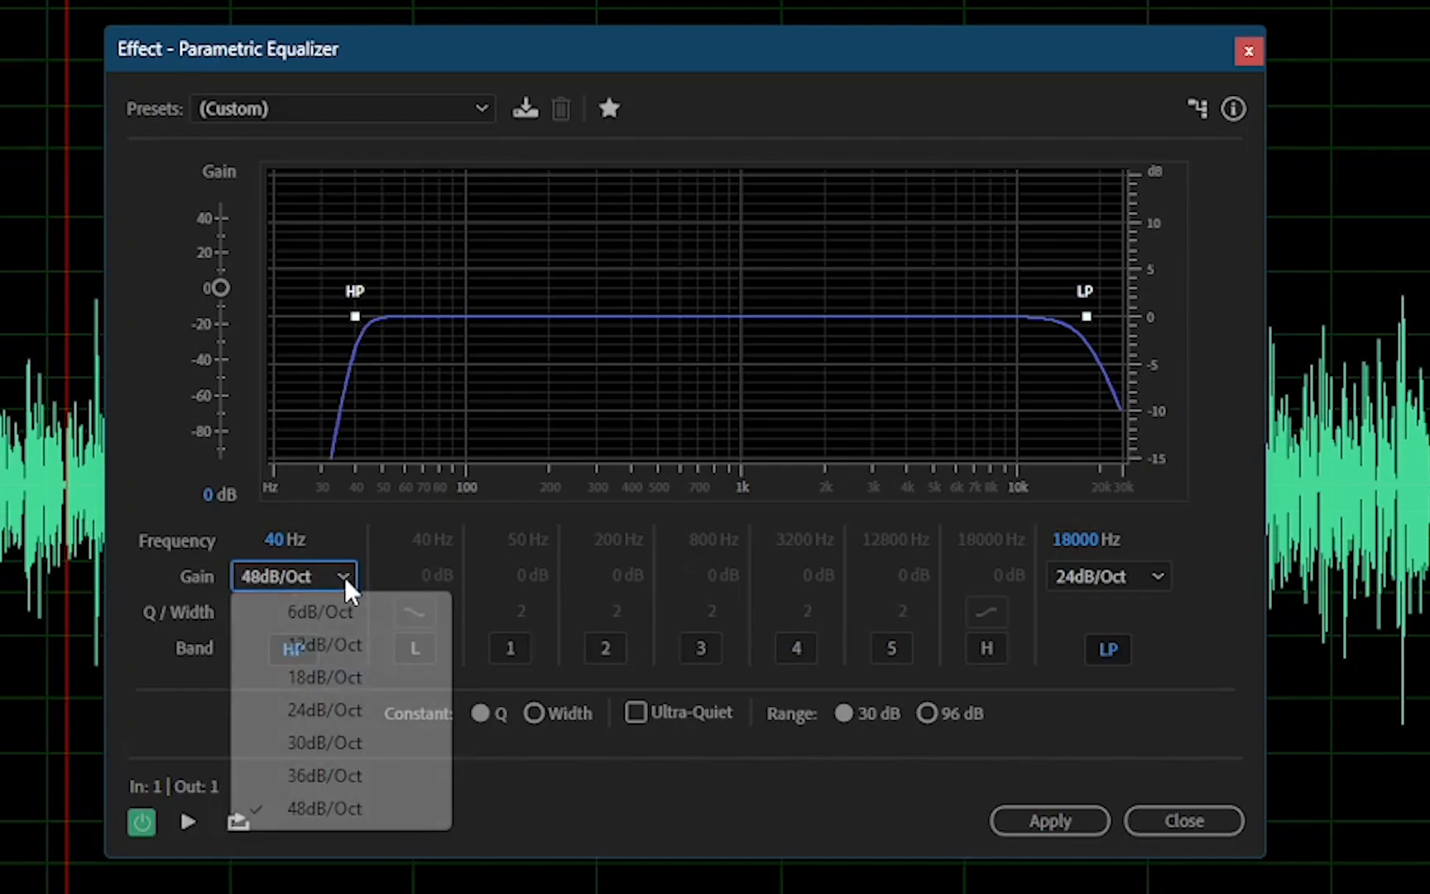
pyautogui.click(338, 708)
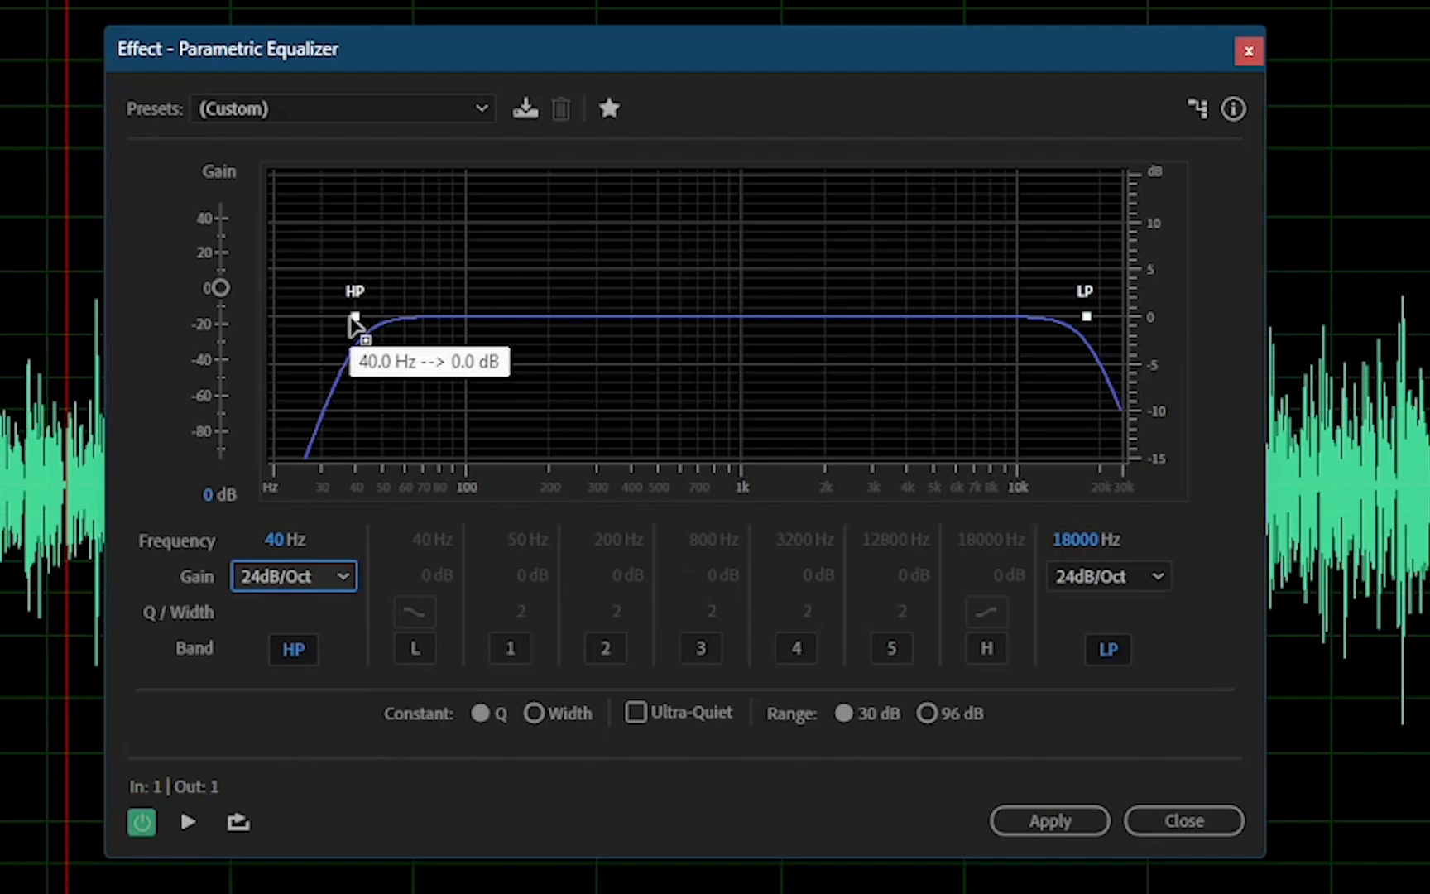
# Move the high-pass cutoff up to about 141 Hz and the low-pass cutoff down to about 11521 Hz
pyautogui.moveTo(358, 320); pyautogui.dragTo(378, 346)
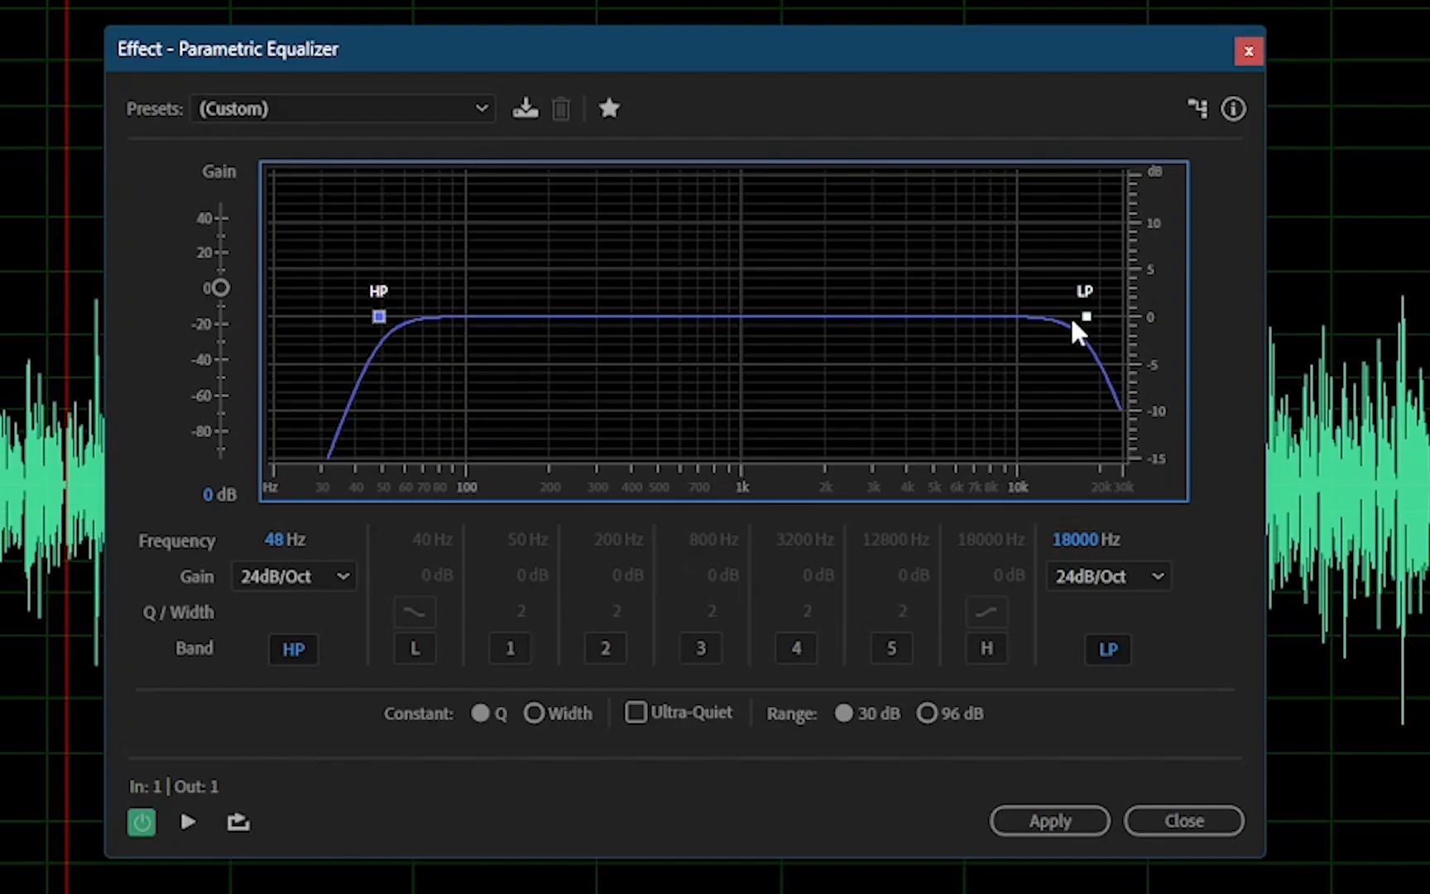
pyautogui.moveTo(1087, 316); pyautogui.dragTo(1036, 340)
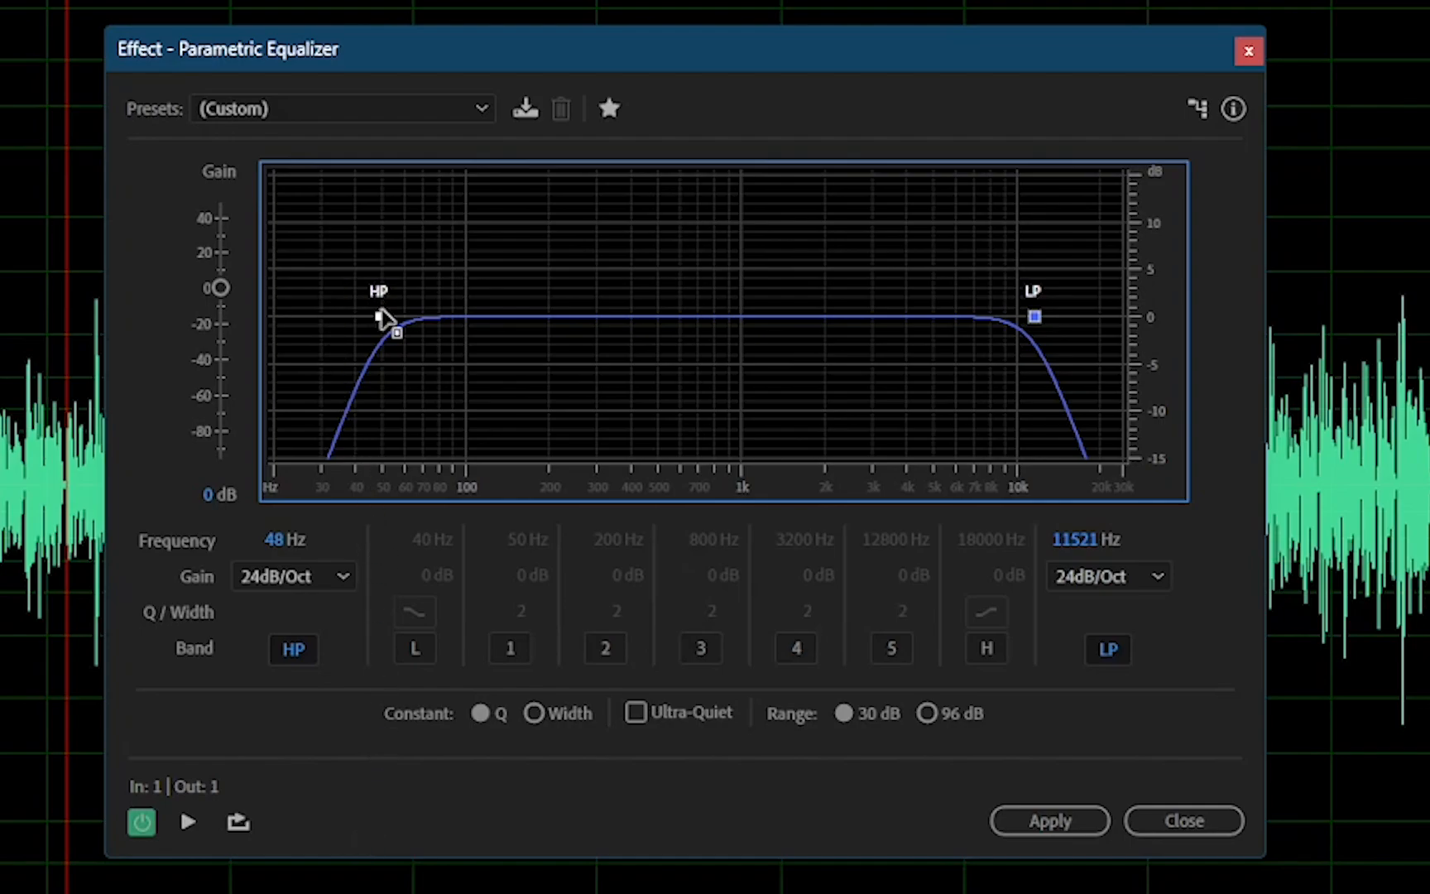
pyautogui.moveTo(384, 313); pyautogui.dragTo(541, 293)
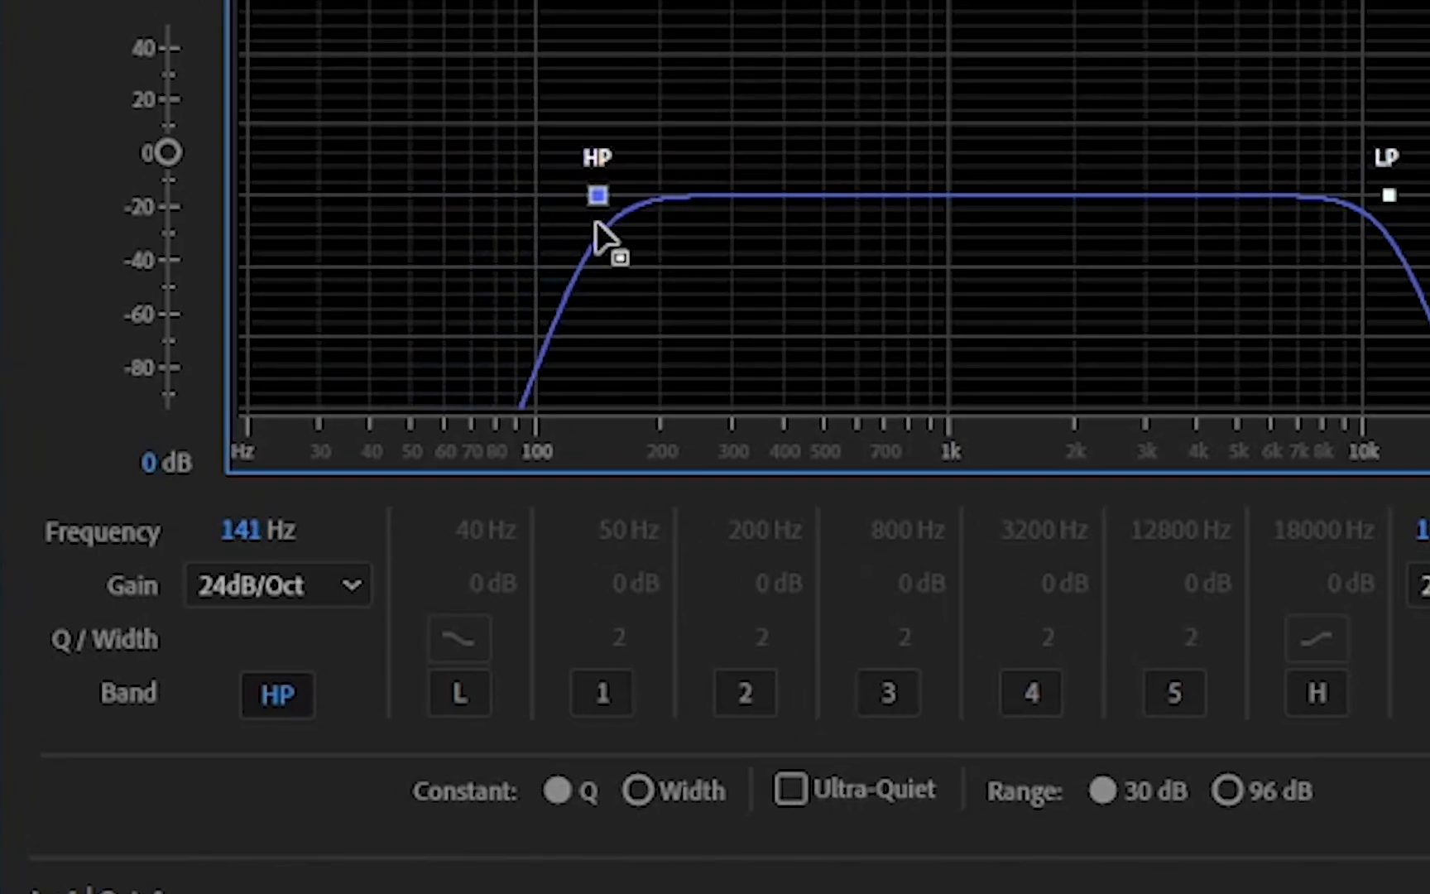
pyautogui.moveTo(594, 221); pyautogui.dragTo(612, 227)
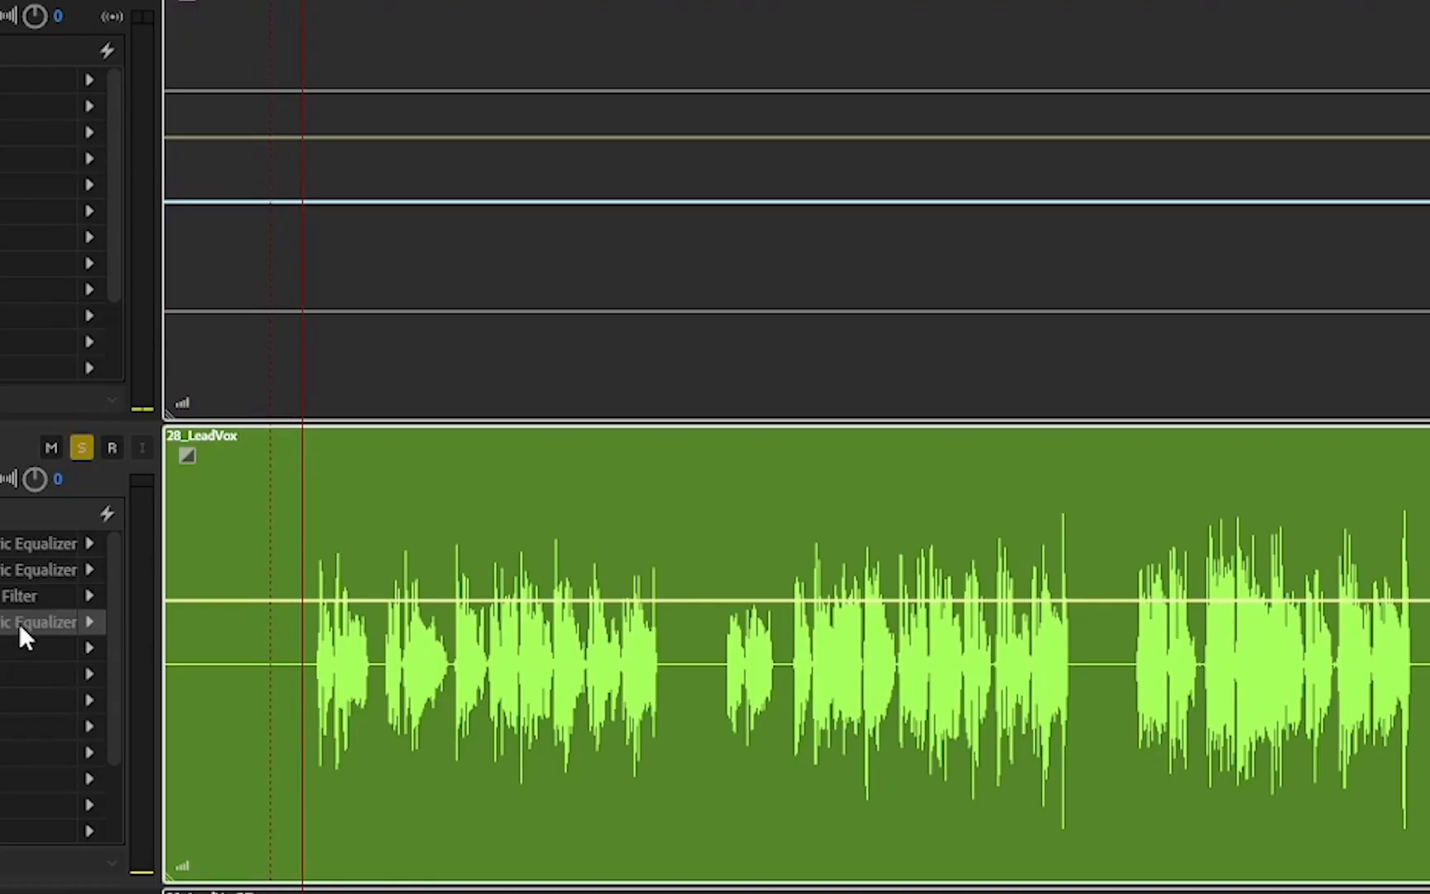
# Open Track 28's Parametric Equalizer in slot 4 and sweep both cutoffs during playback, returning them to 20 Hz and 22050 Hz
pyautogui.doubleClick(19, 623)
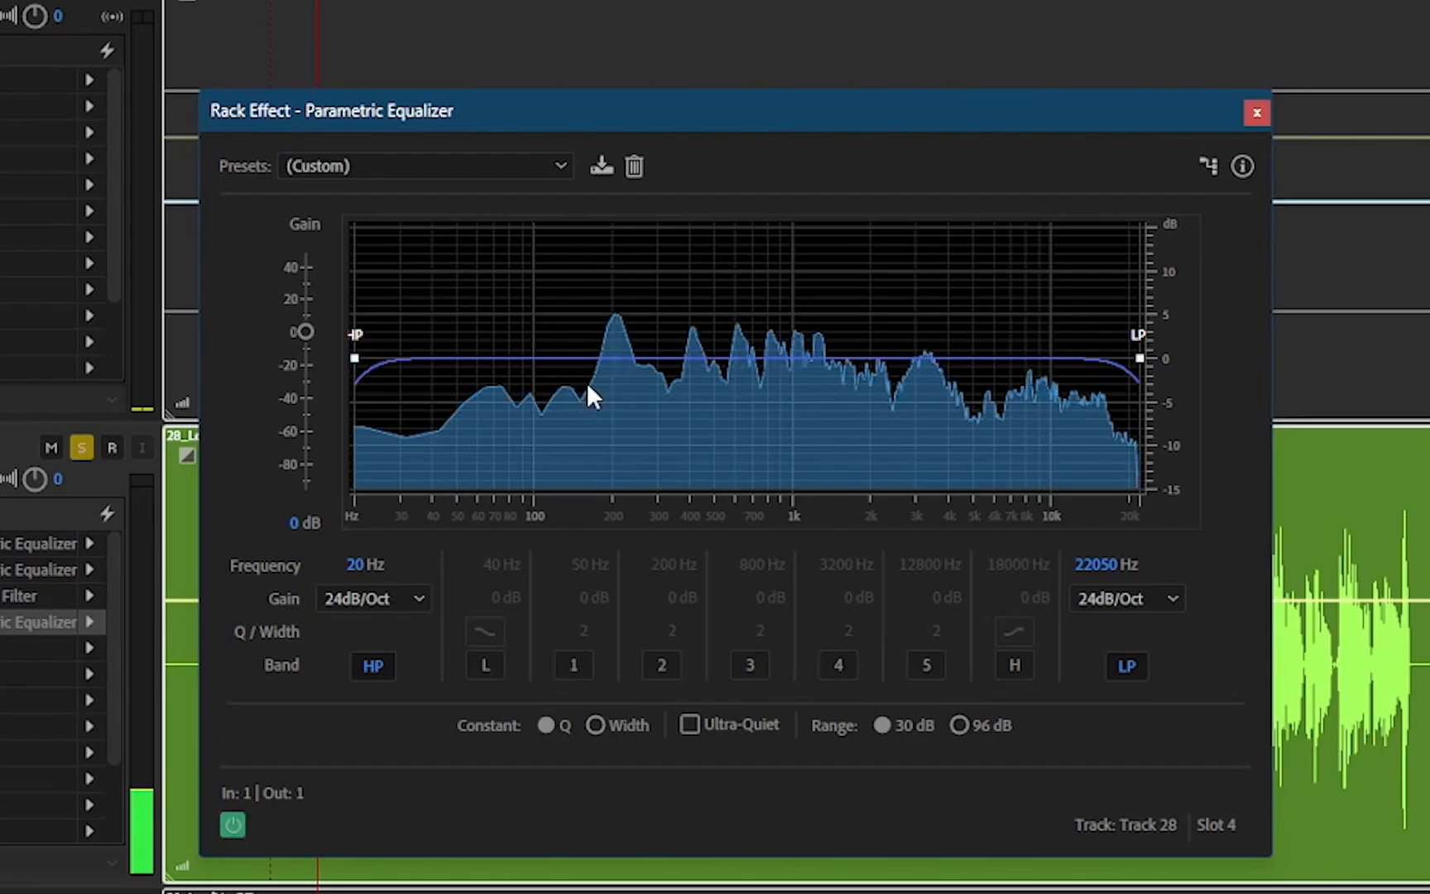
pyautogui.moveTo(354, 364); pyautogui.dragTo(713, 368)
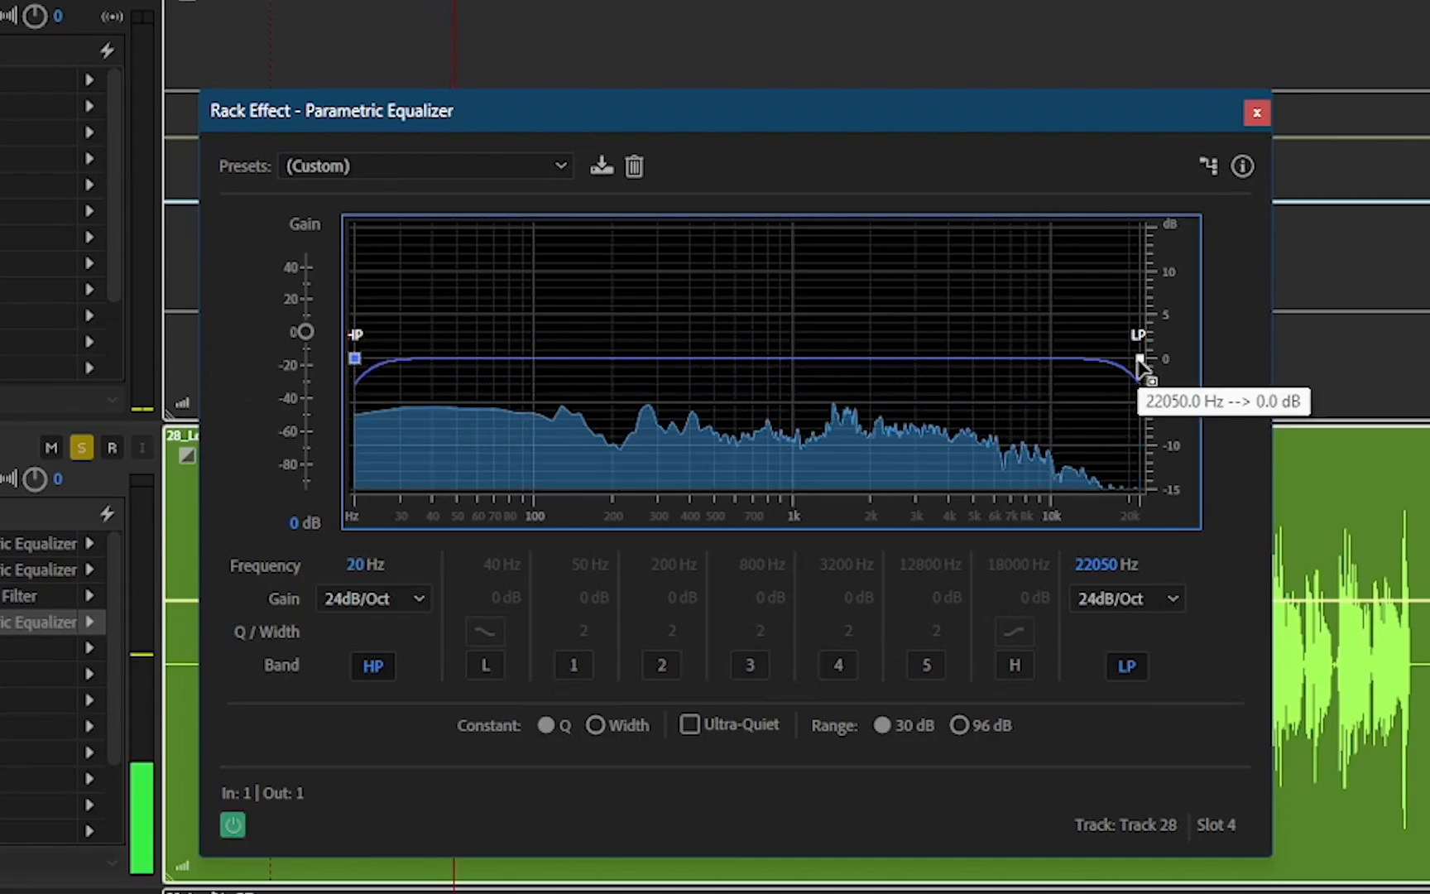
pyautogui.moveTo(1139, 359); pyautogui.dragTo(1277, 365)
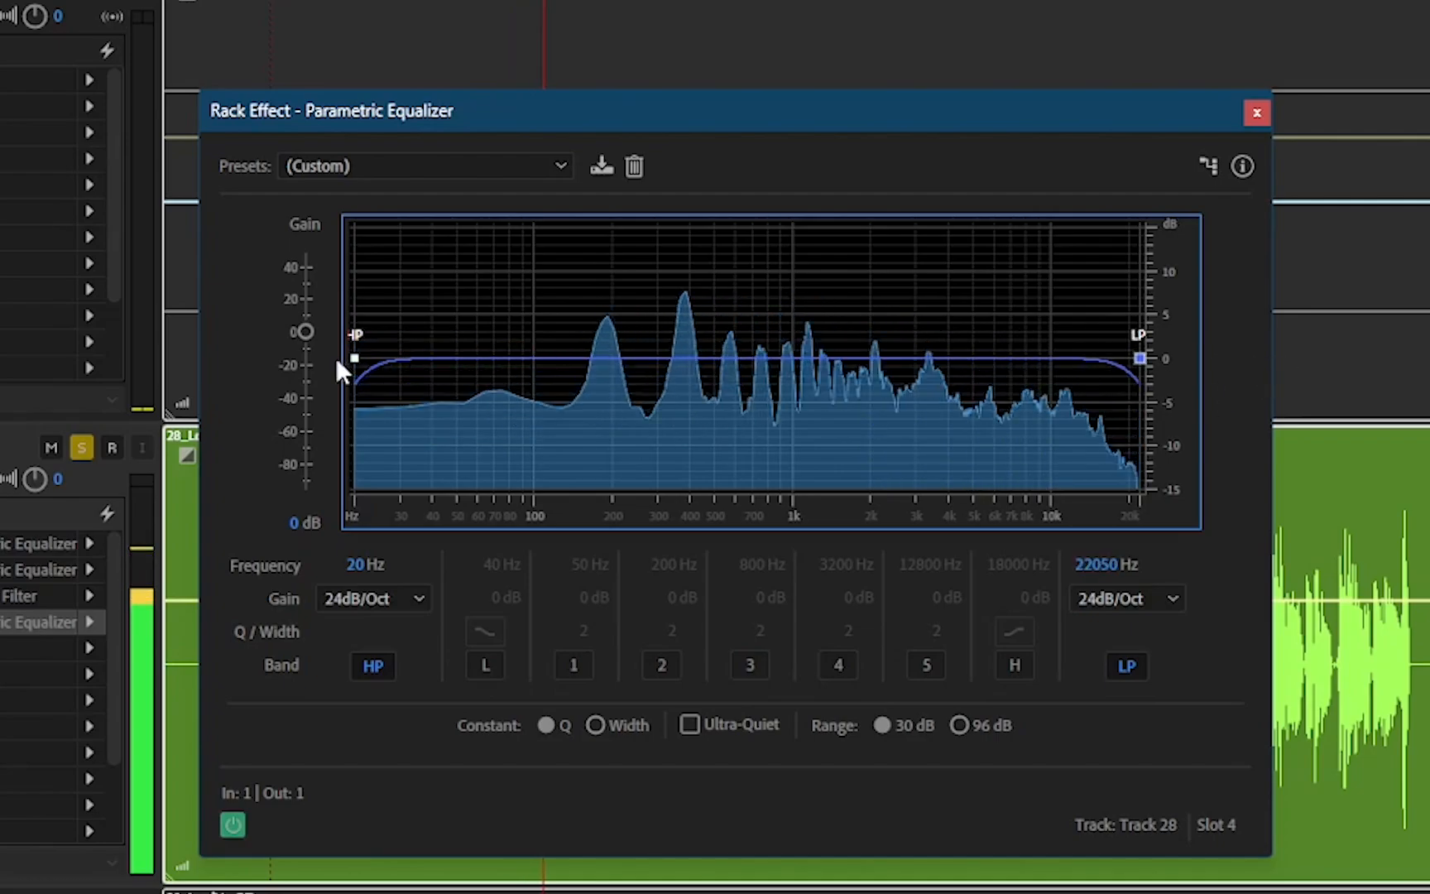
pyautogui.moveTo(353, 358)
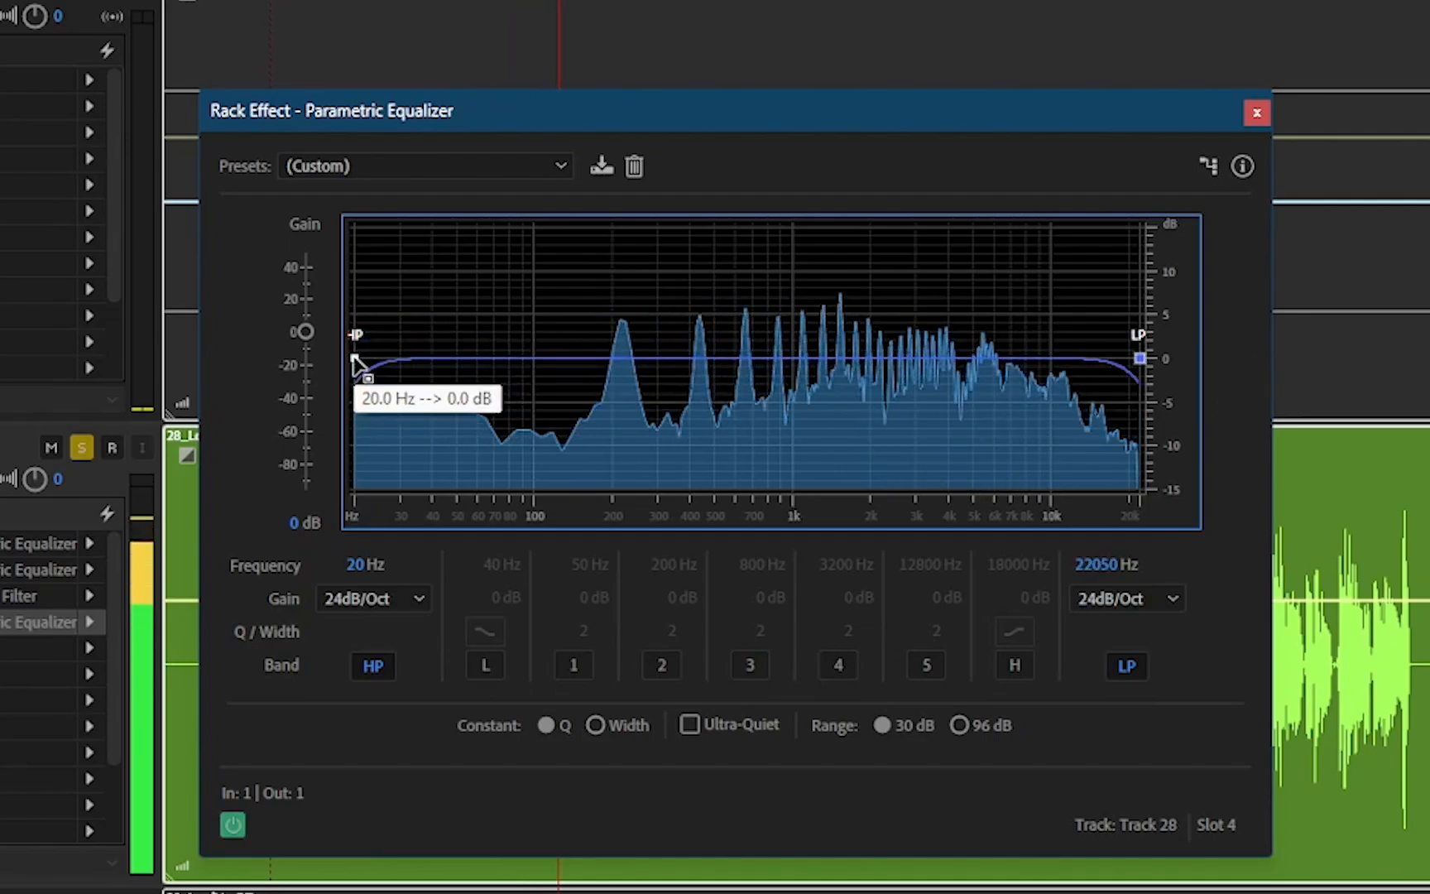
pyautogui.click(354, 357)
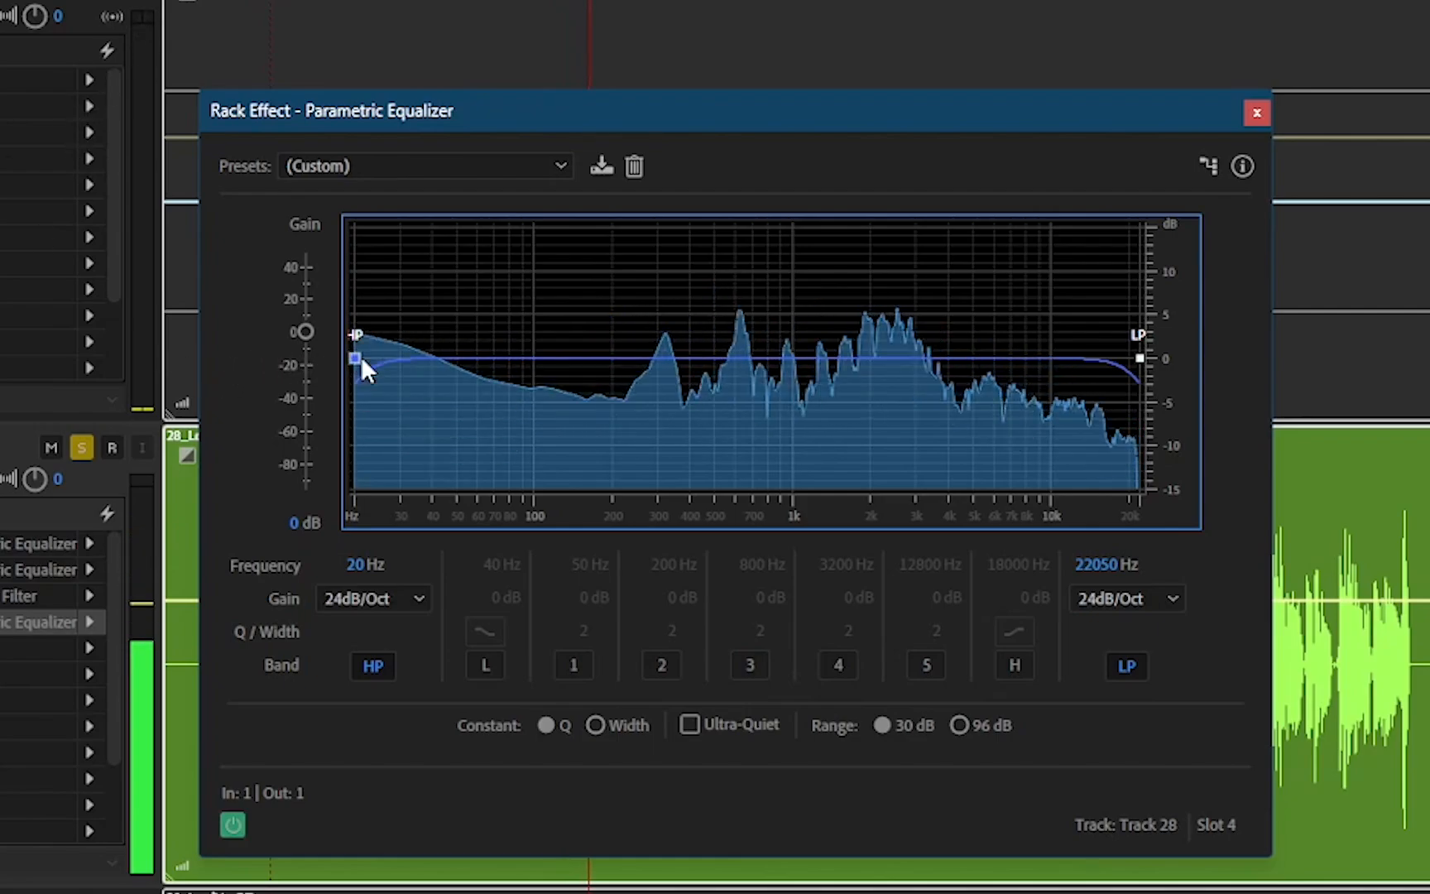
# Set Track 28's high-pass cutoff to about 126 Hz and low-pass cutoff to about 9101 Hz, and close the equalizer
pyautogui.moveTo(363, 363); pyautogui.dragTo(560, 391)
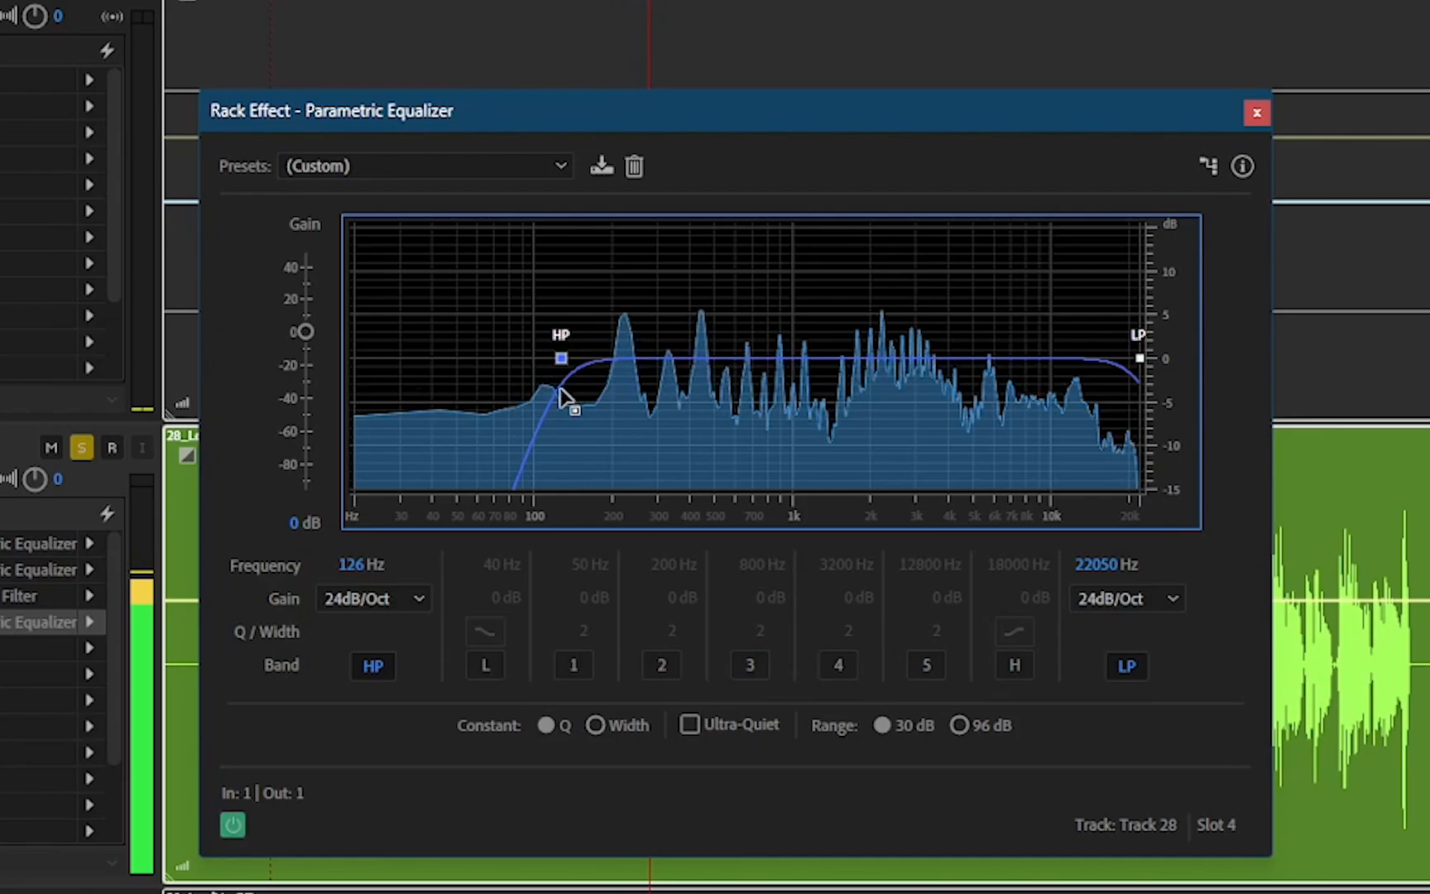
pyautogui.moveTo(1139, 358); pyautogui.dragTo(1099, 361)
pyautogui.moveTo(867, 137); pyautogui.dragTo(351, 214)
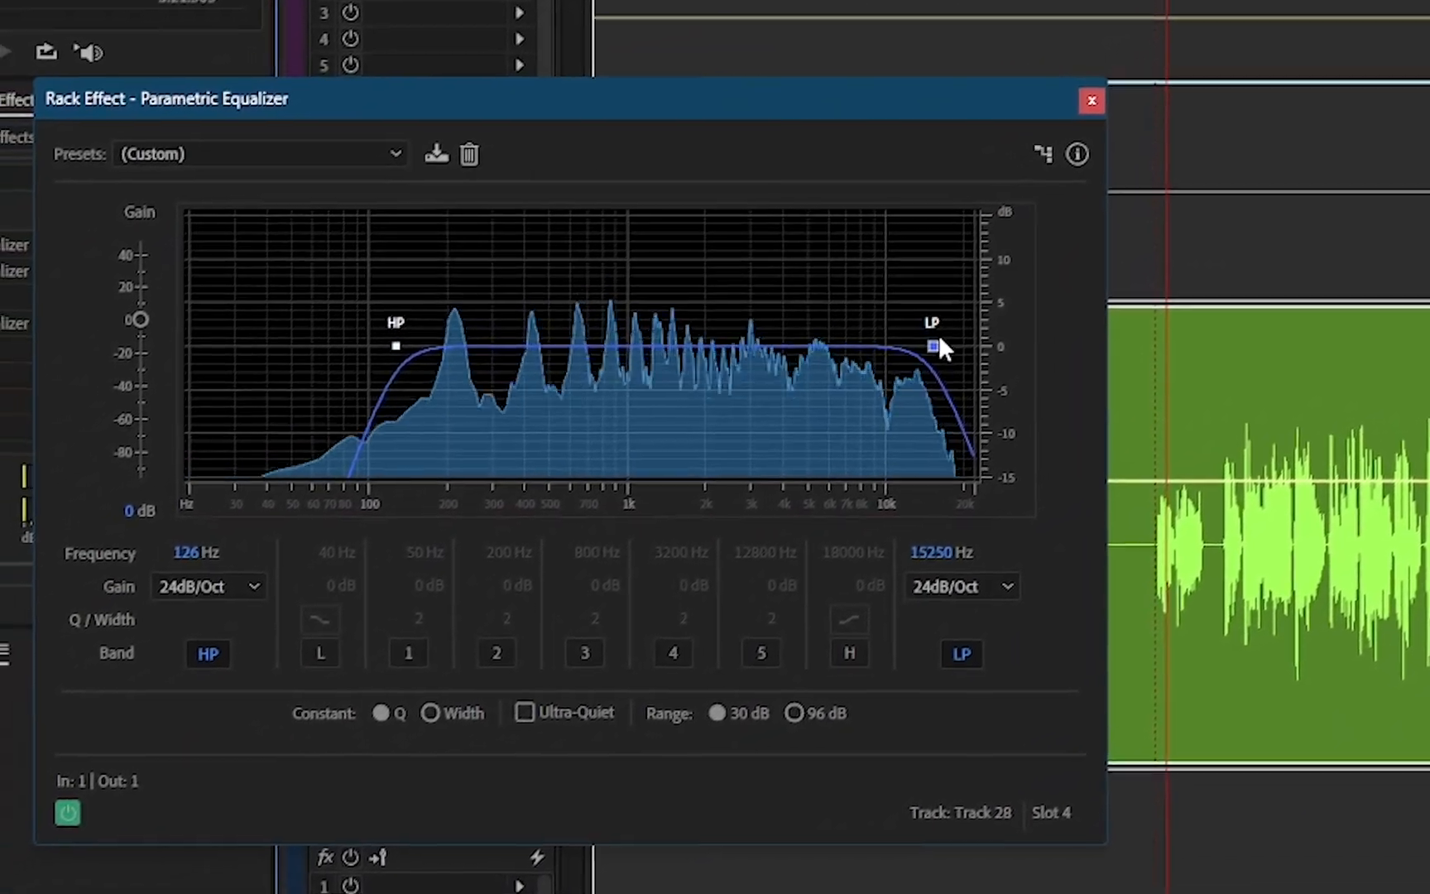
pyautogui.moveTo(875, 362); pyautogui.dragTo(855, 361)
pyautogui.moveTo(970, 329); pyautogui.dragTo(933, 330)
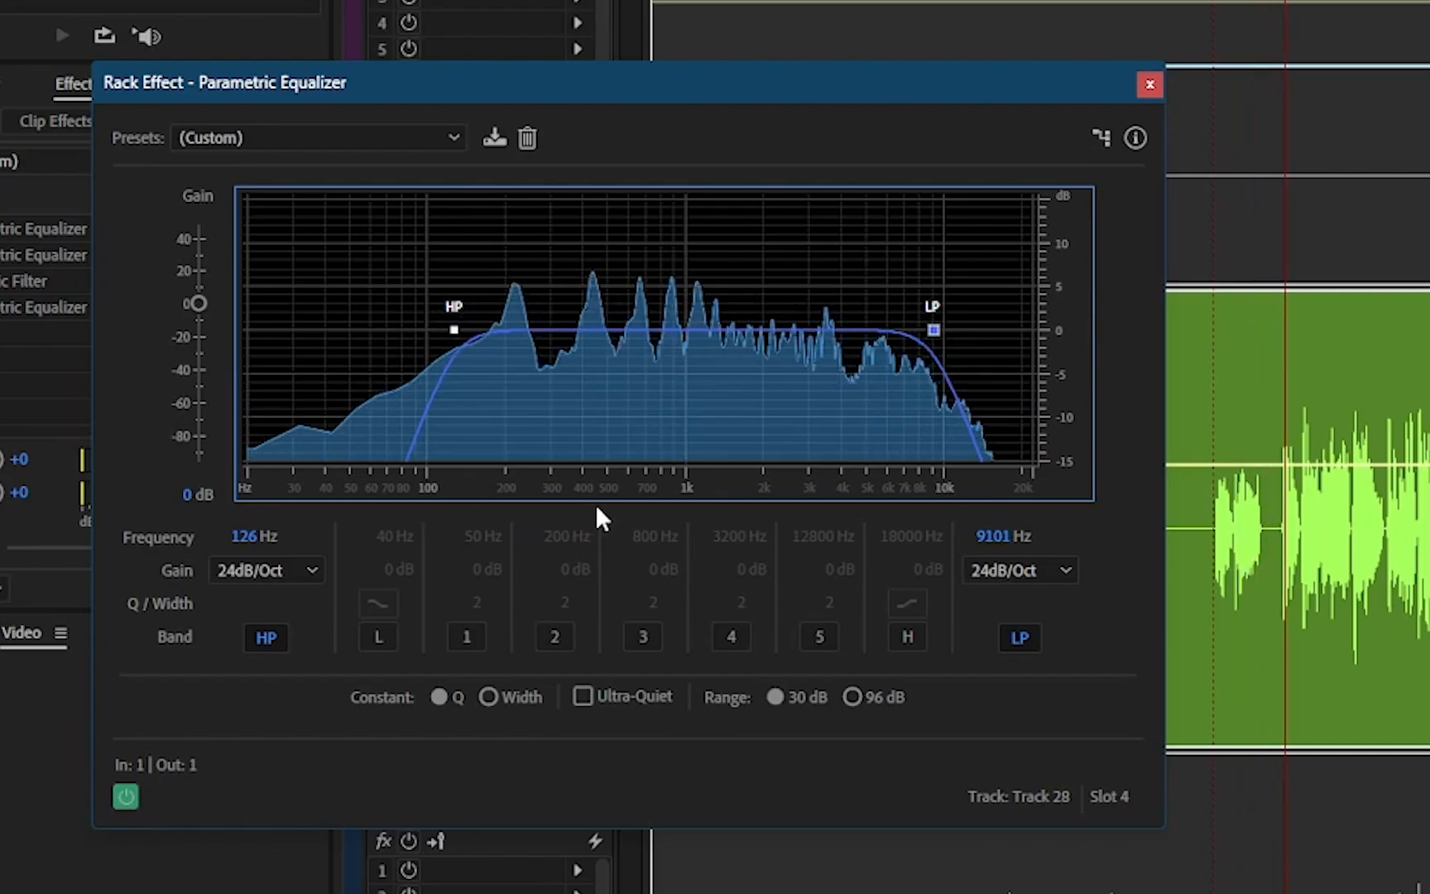
pyautogui.click(1149, 87)
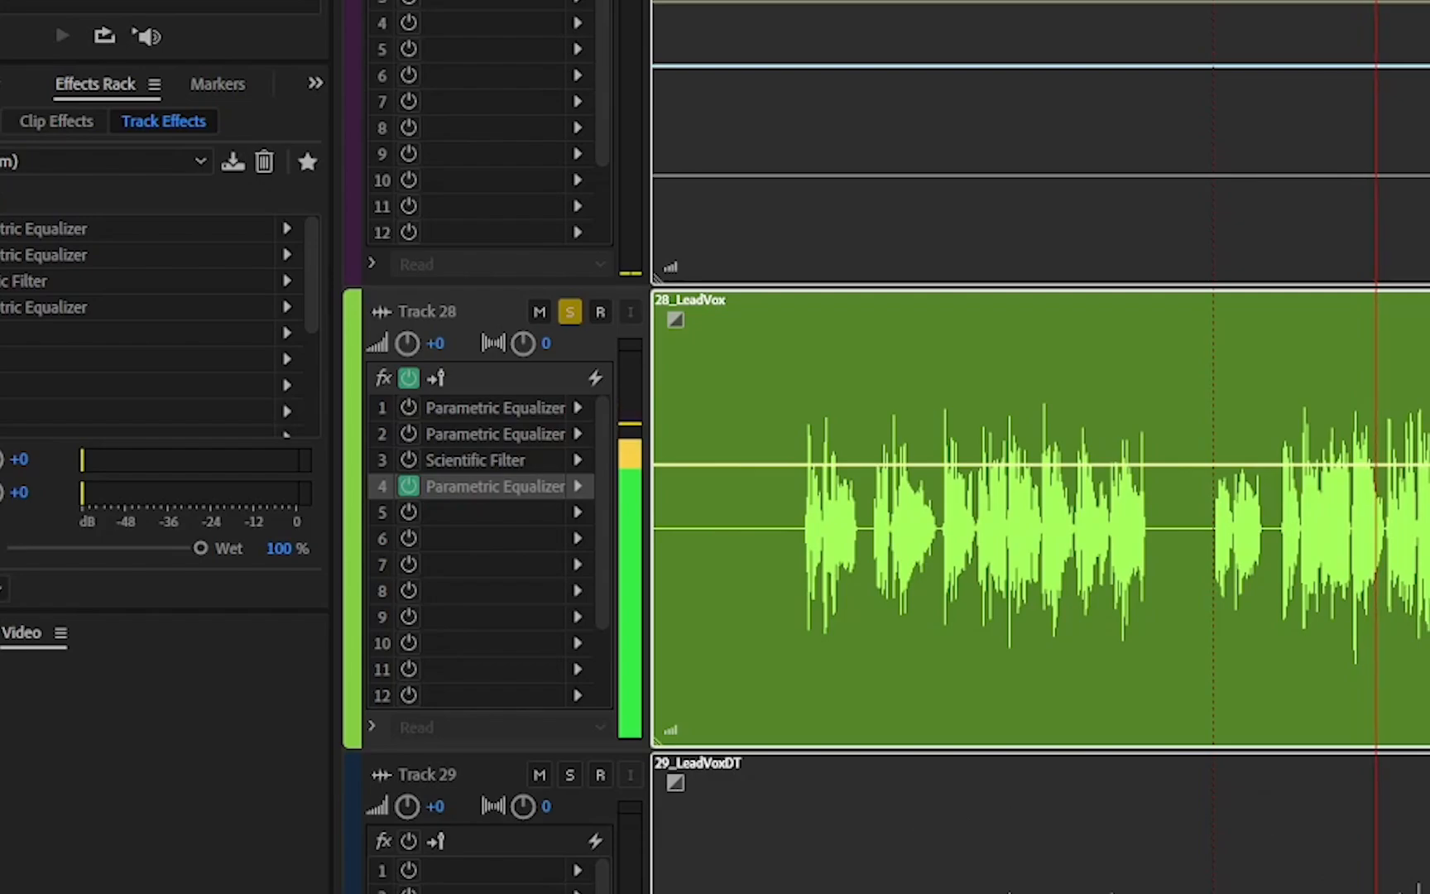
# Switch solo from Track 28 to Track 26, with playback moved to just past 2:00
pyautogui.click(570, 312)
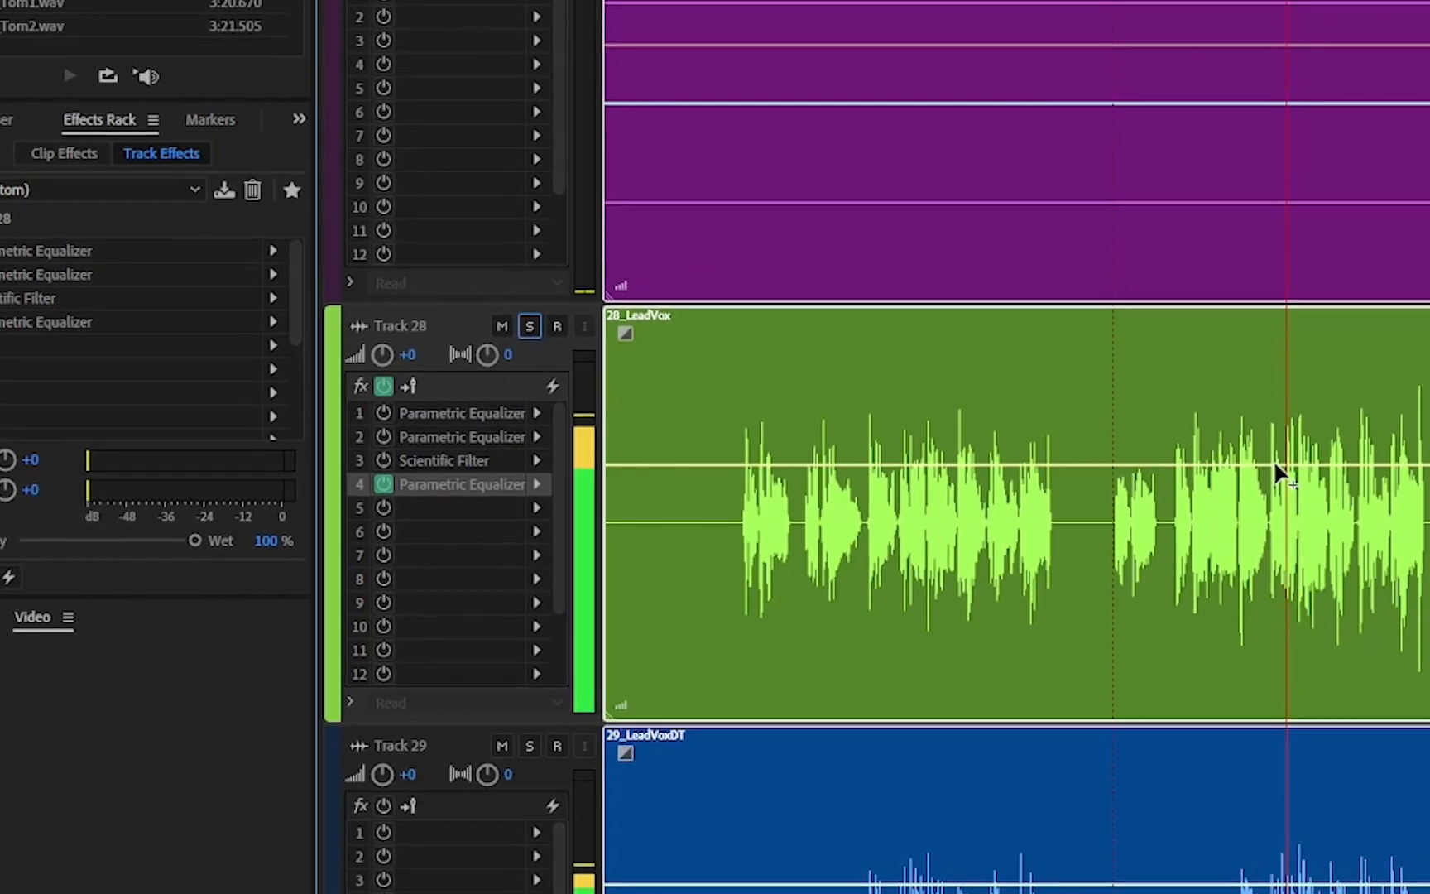
pyautogui.scroll(5, 1378, 467)
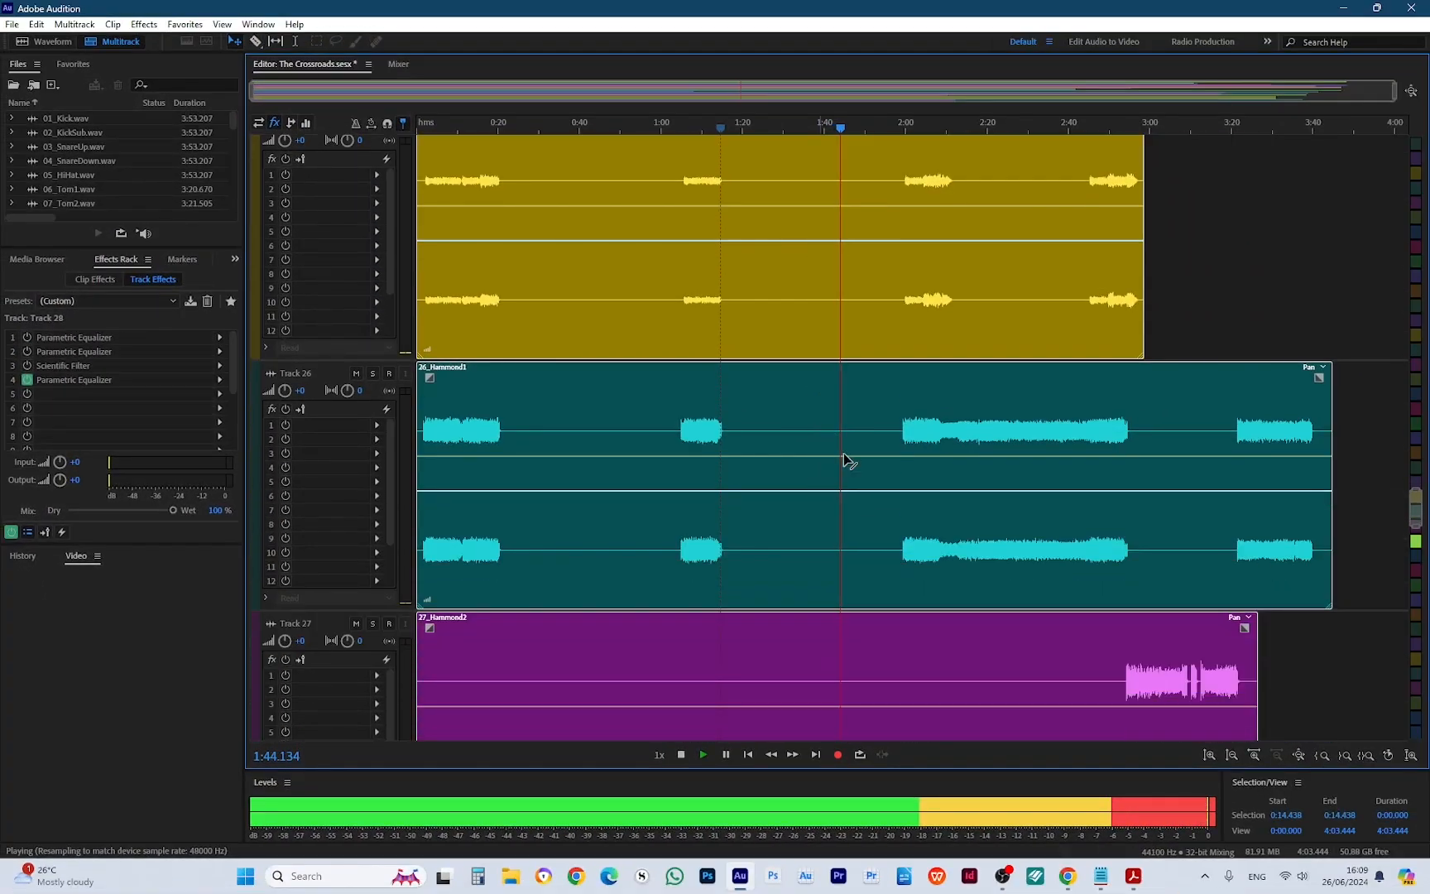
pyautogui.click(911, 125)
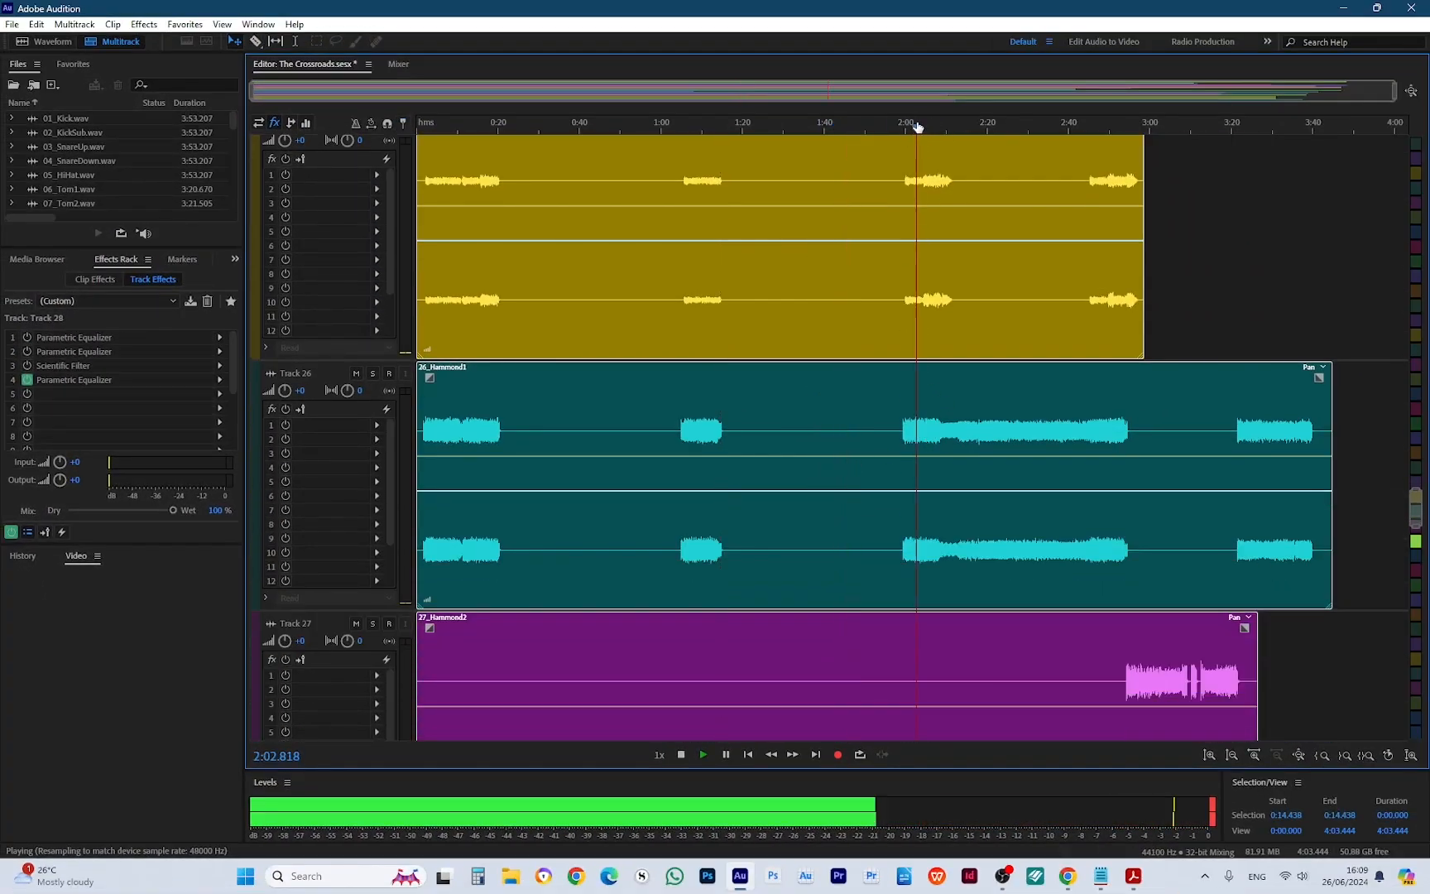
pyautogui.click(372, 375)
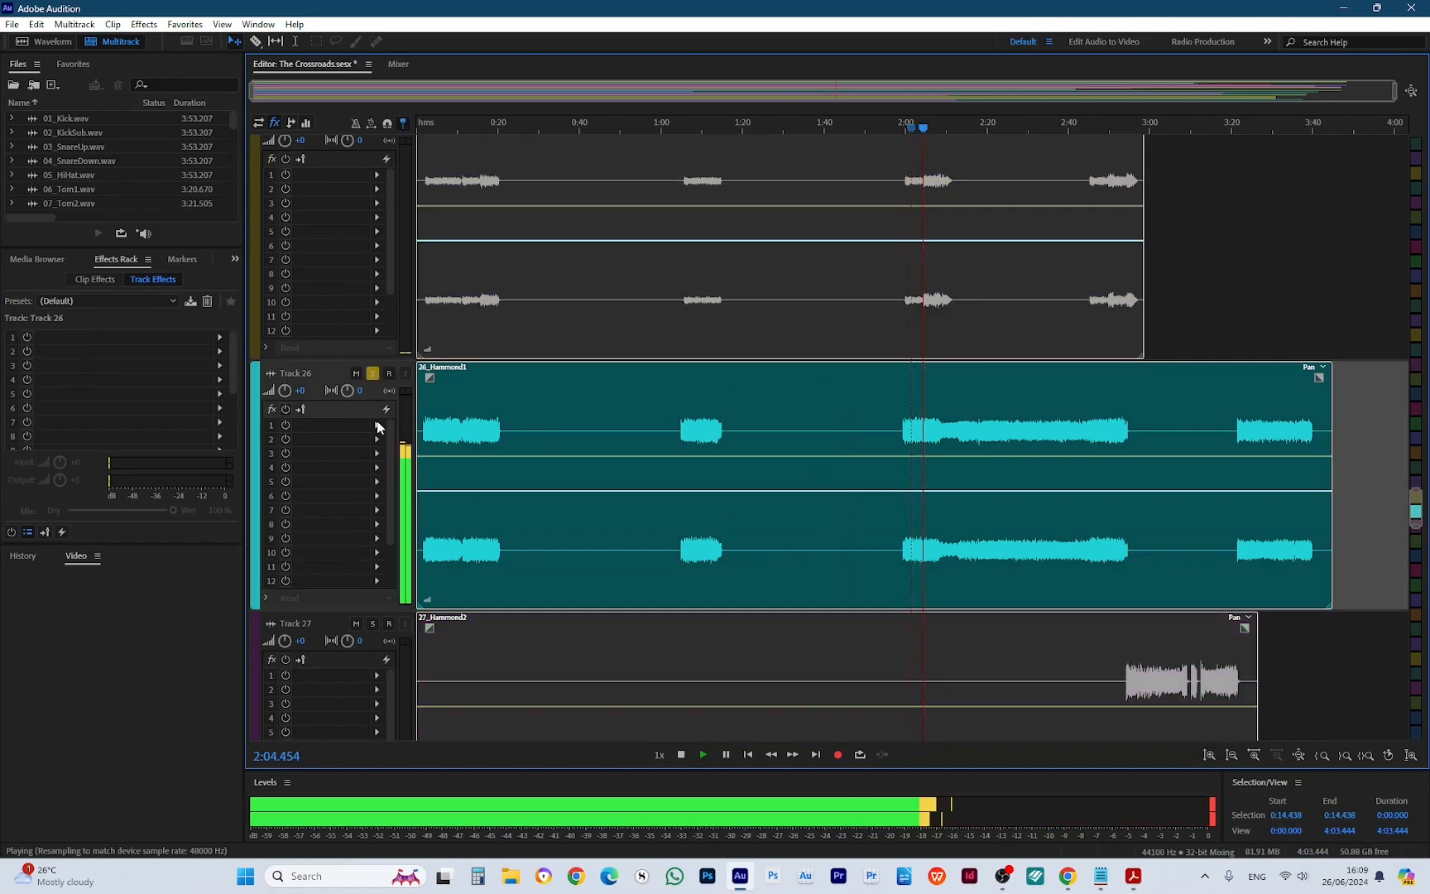
# Add a Parametric Equalizer in slot 1 of Track 26 and open its cutoffs fully to 20 Hz and 22050 Hz
pyautogui.click(377, 426)
pyautogui.moveTo(502, 522)
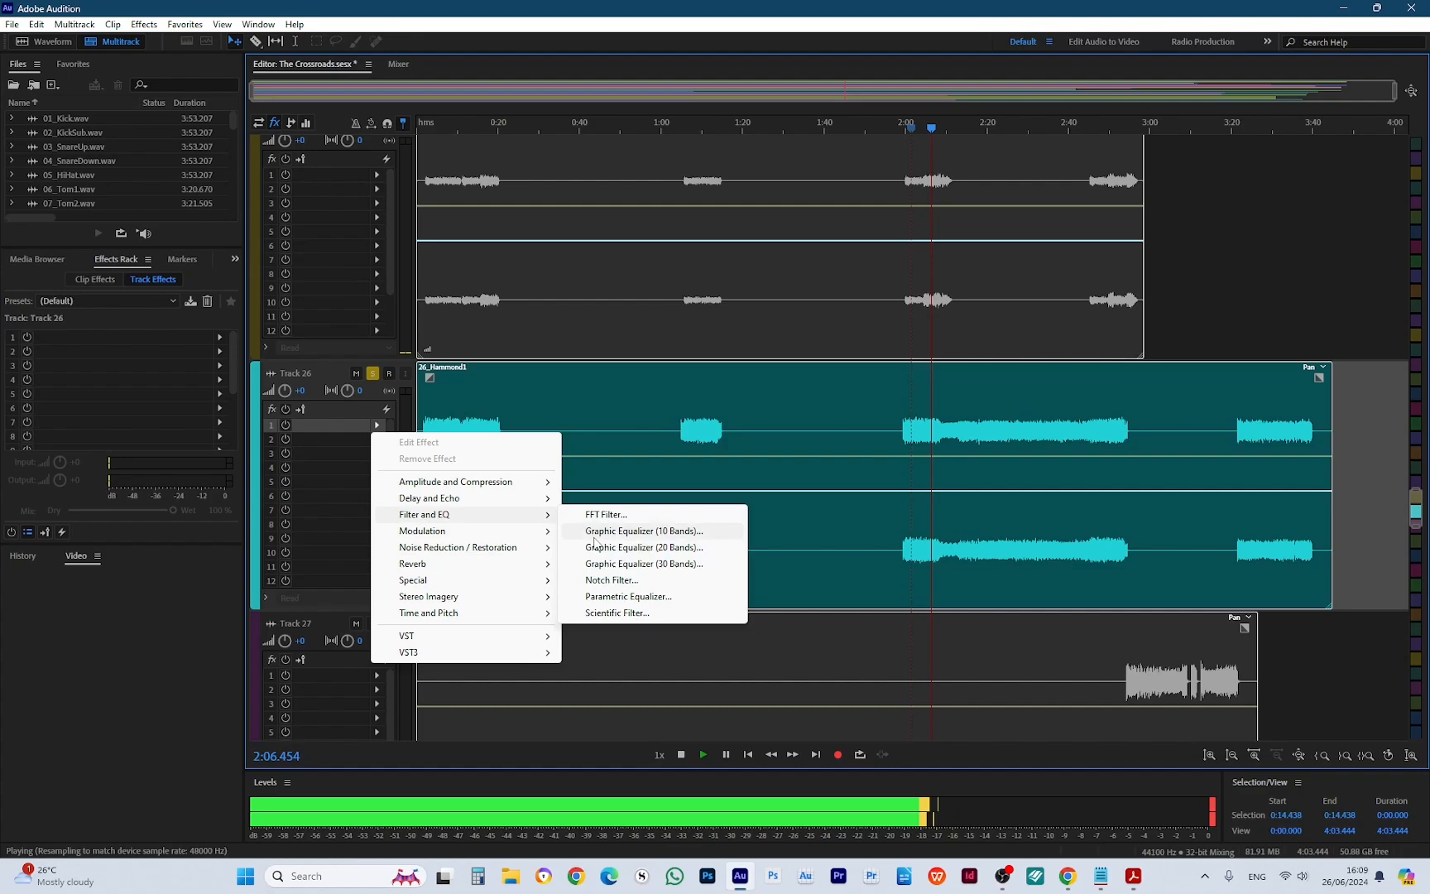
pyautogui.click(629, 597)
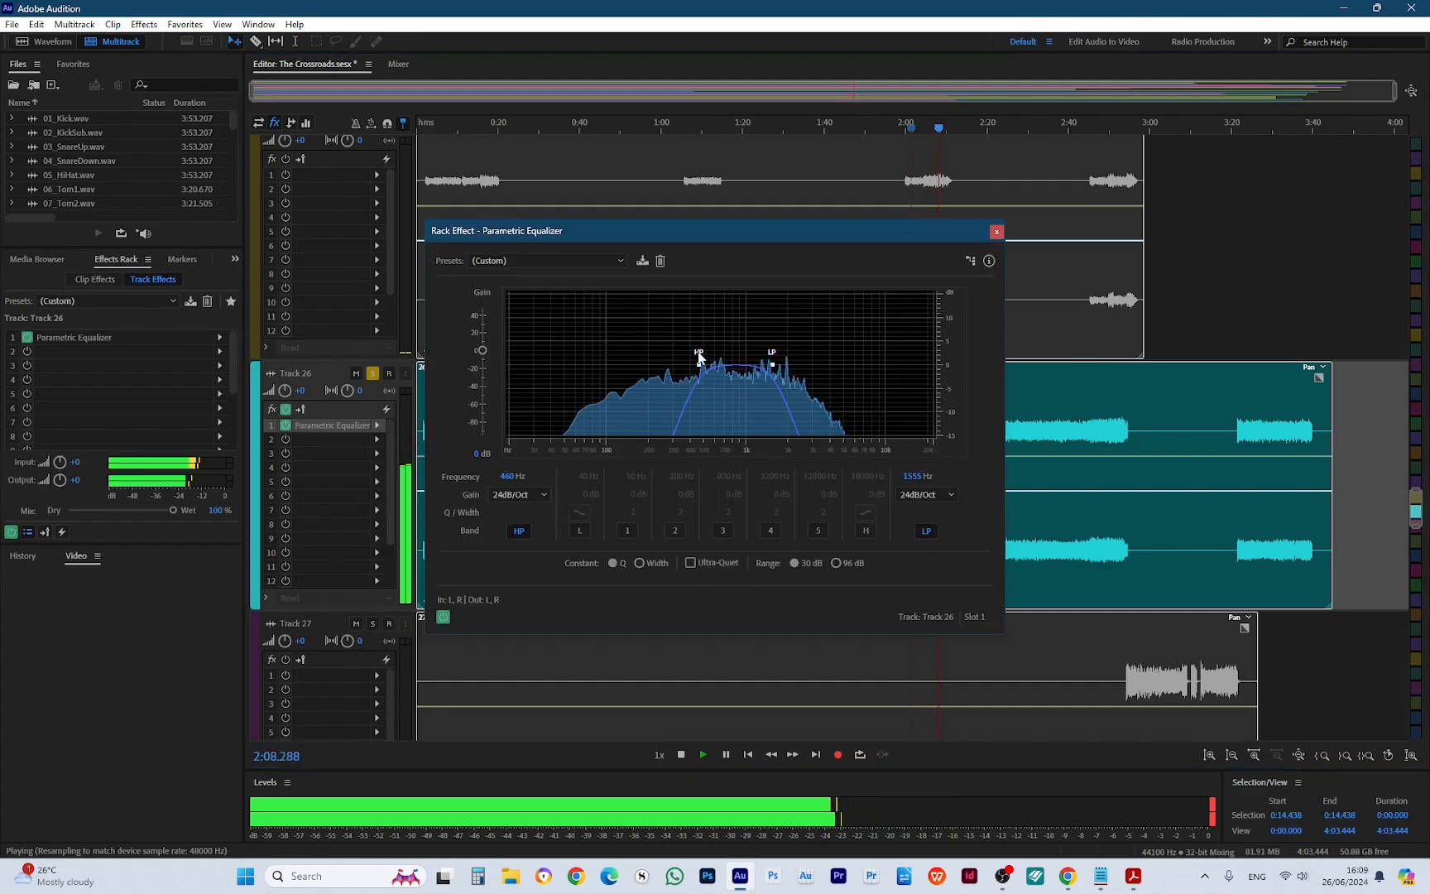
pyautogui.moveTo(699, 356); pyautogui.dragTo(456, 389)
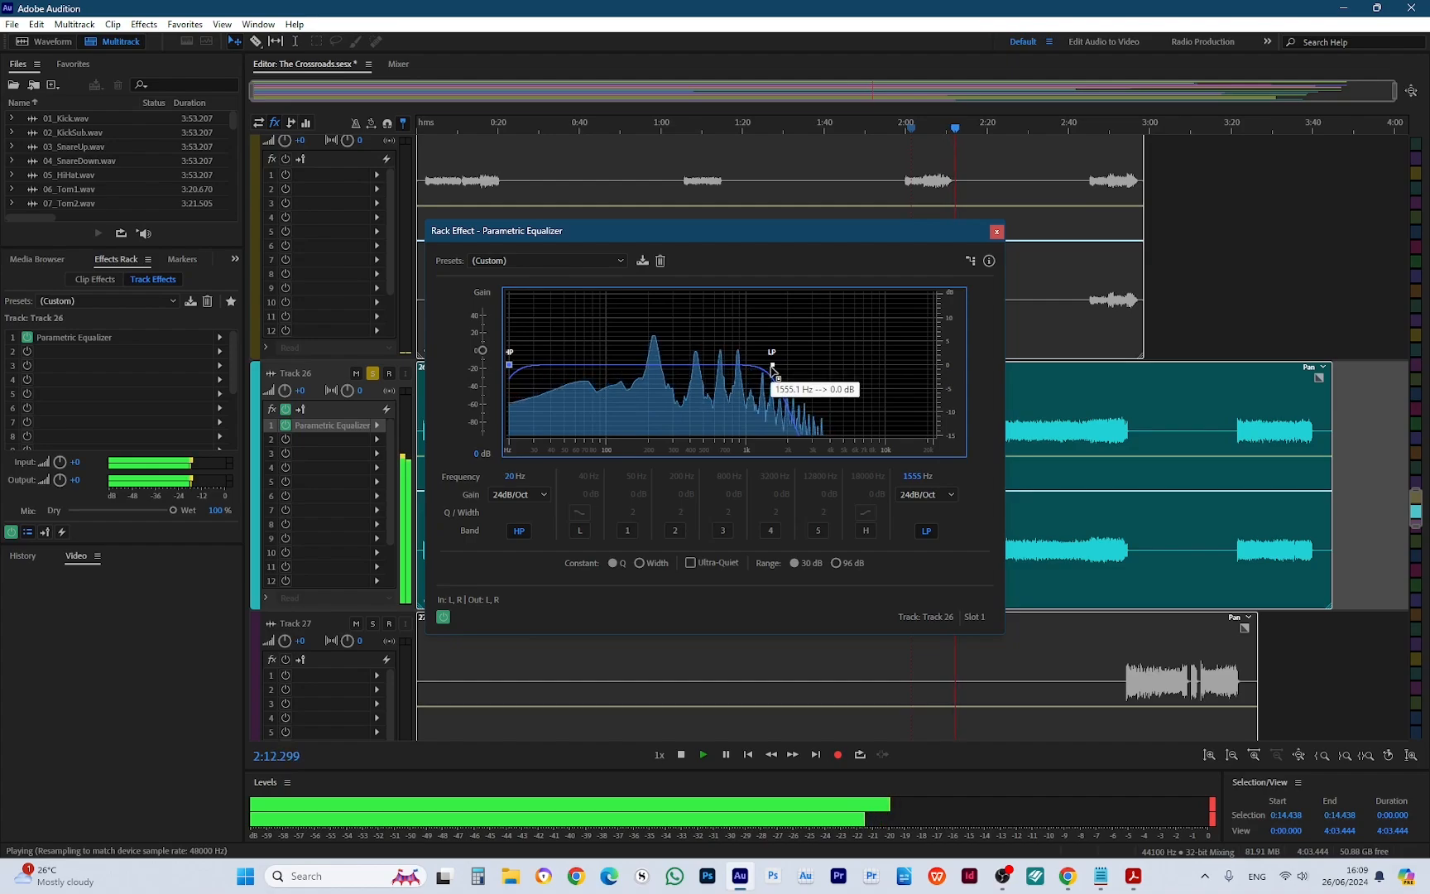
pyautogui.moveTo(772, 367); pyautogui.dragTo(991, 354)
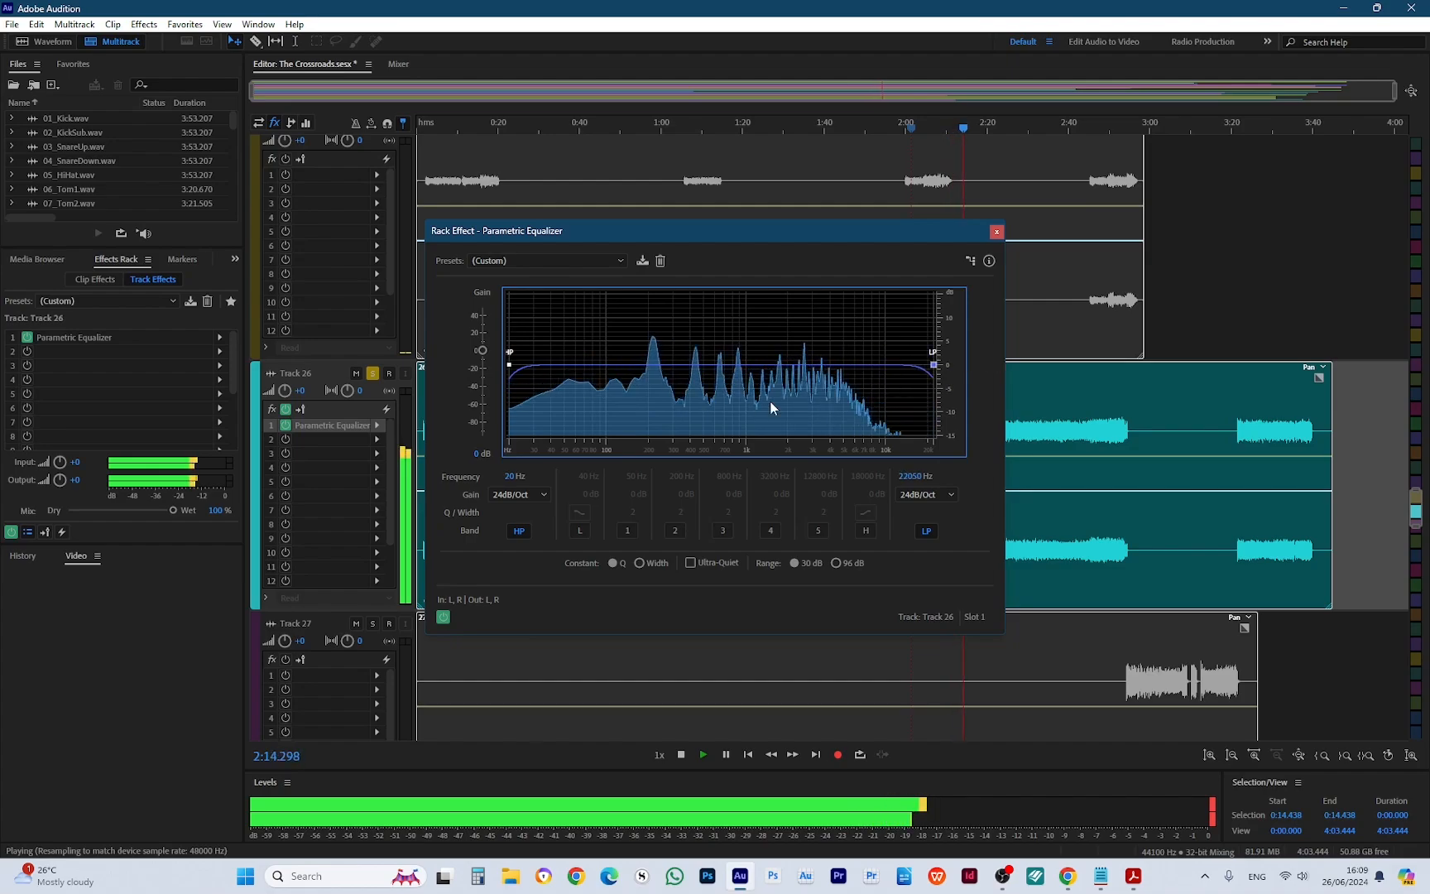
# Set Track 26's high-pass cutoff to about 204 Hz and low-pass cutoff to about 4462 Hz, and close the equalizer
pyautogui.moveTo(511, 369); pyautogui.dragTo(634, 347)
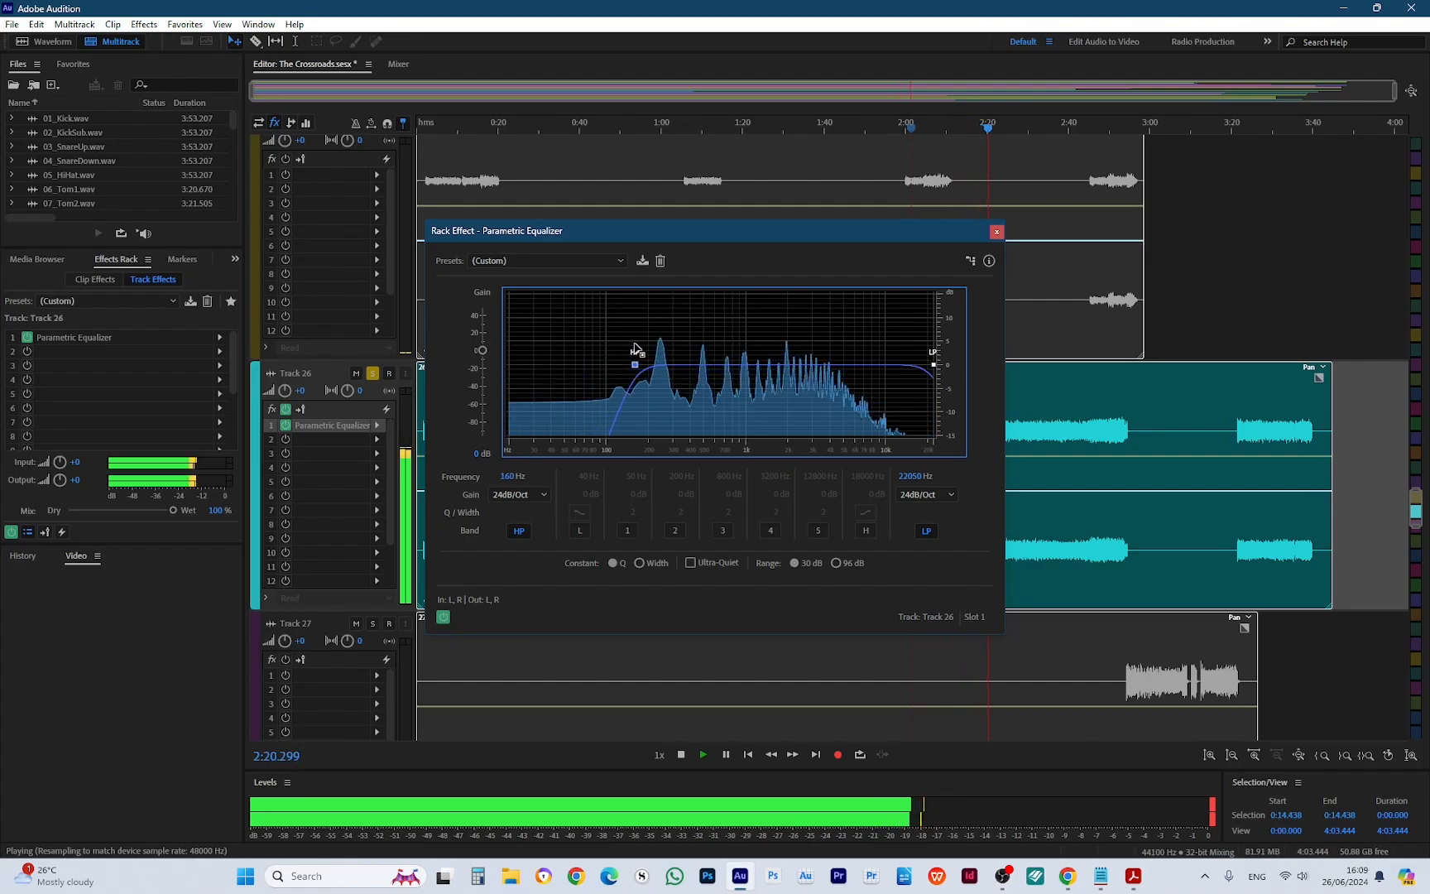
pyautogui.moveTo(933, 364); pyautogui.dragTo(837, 366)
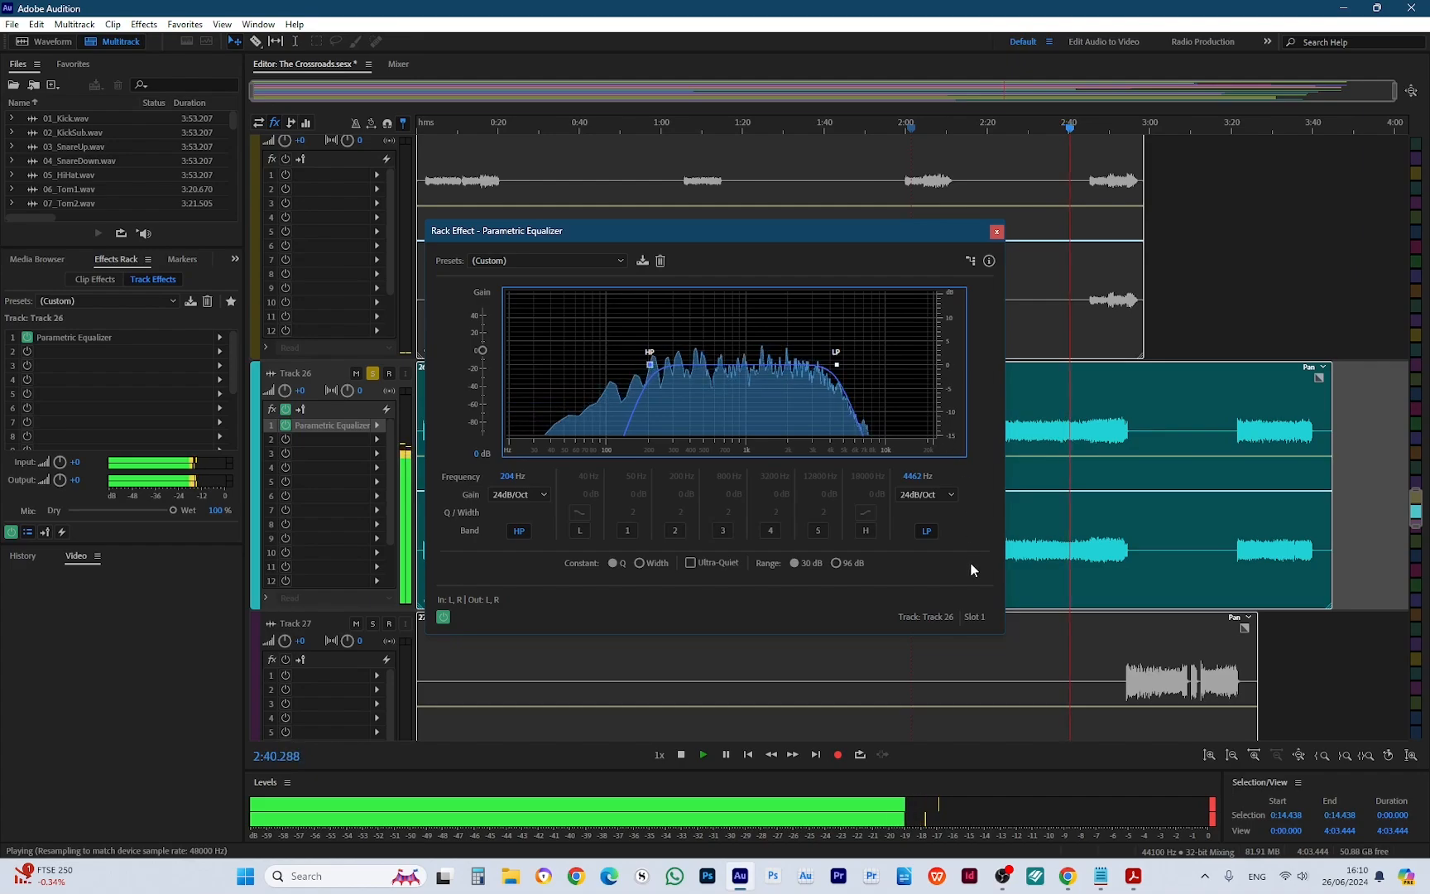
pyautogui.click(996, 232)
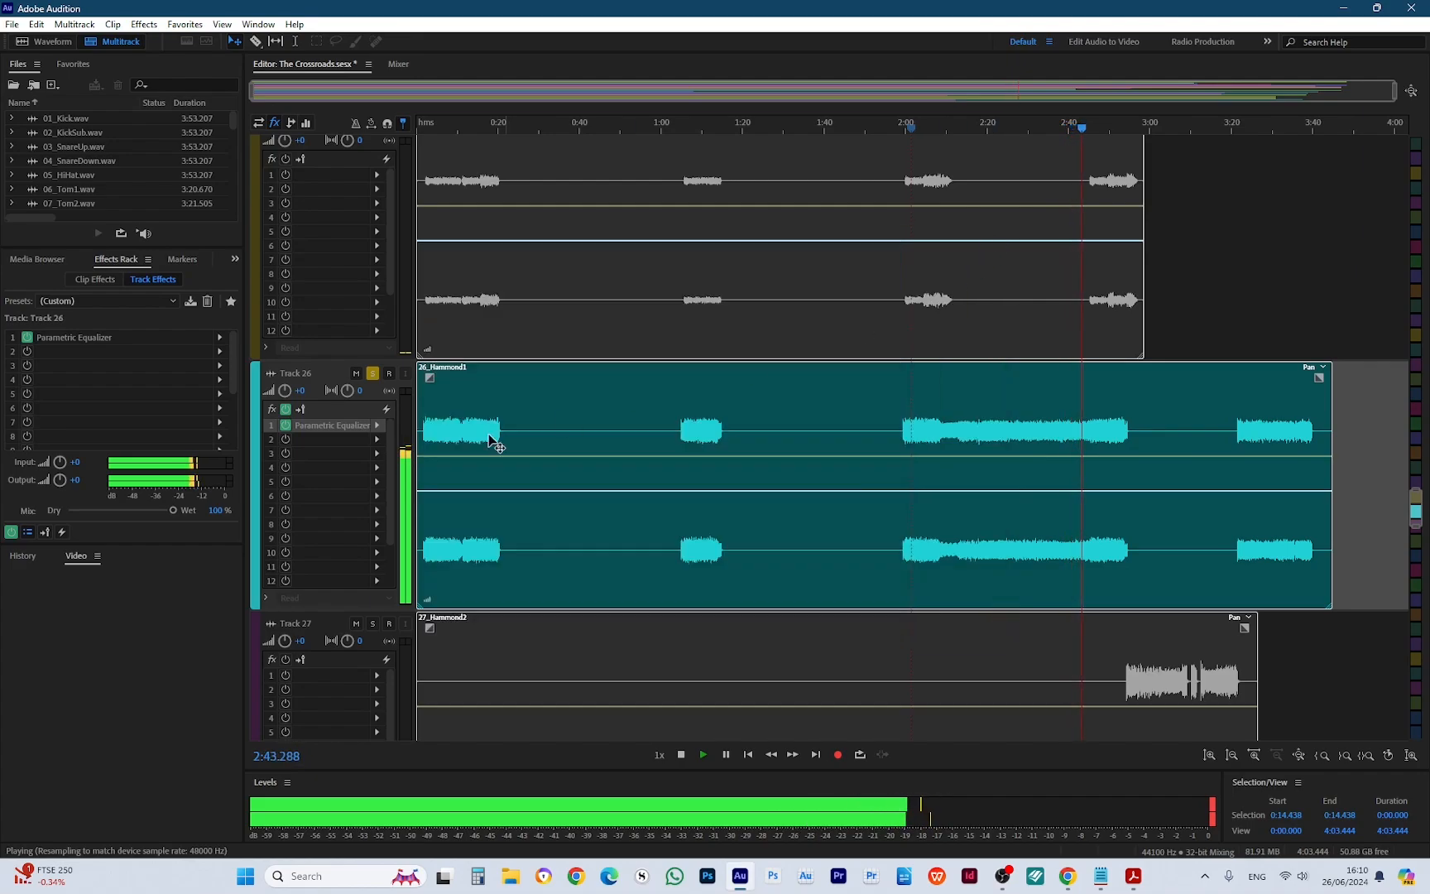
# Switch solo from Track 26 to the bass amp on Track 11
pyautogui.click(372, 374)
pyautogui.scroll(6, 740, 501)
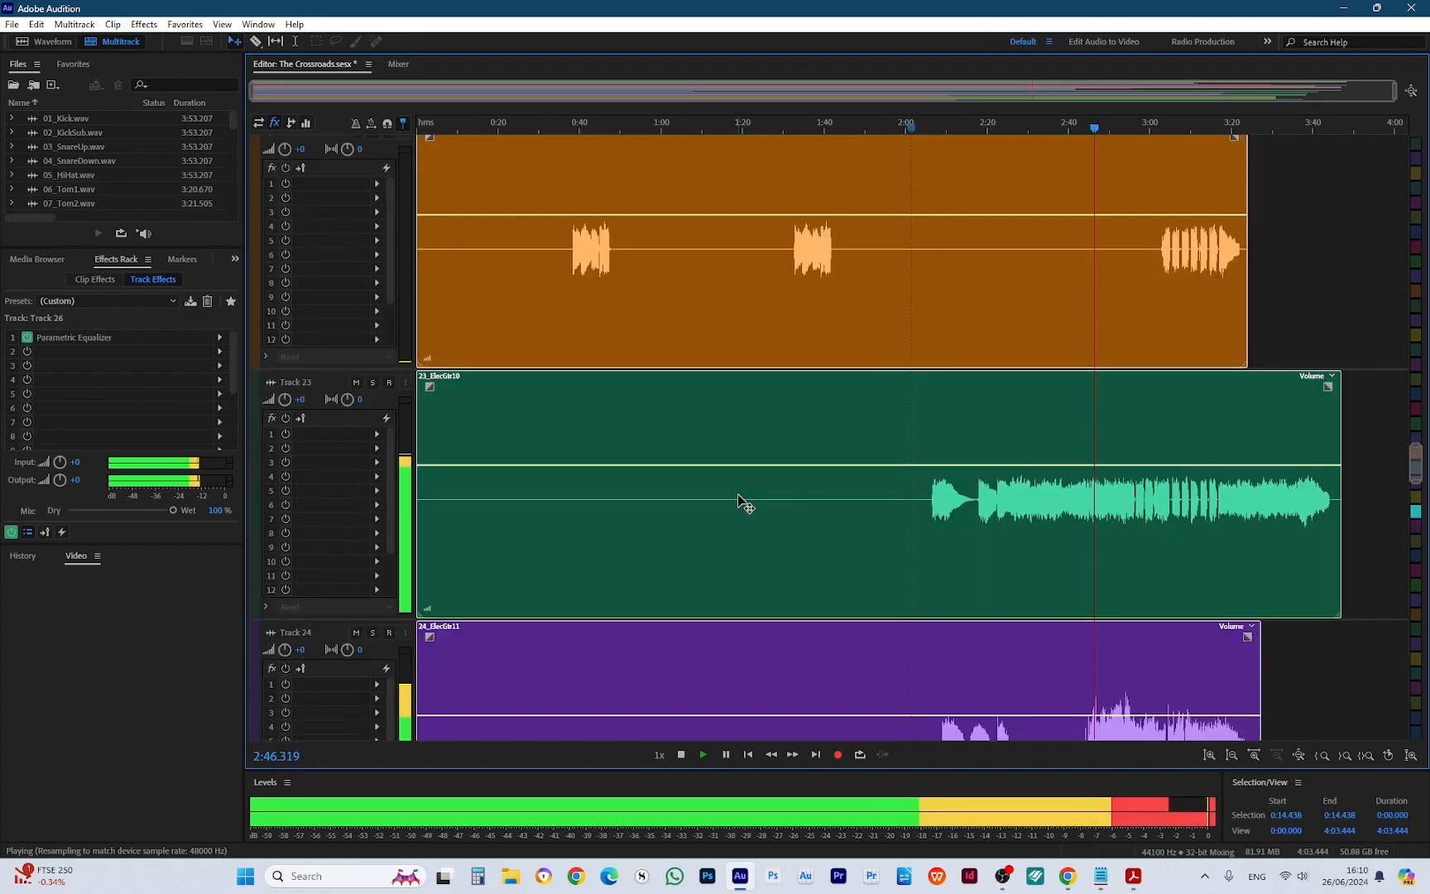
pyautogui.scroll(7, 740, 497)
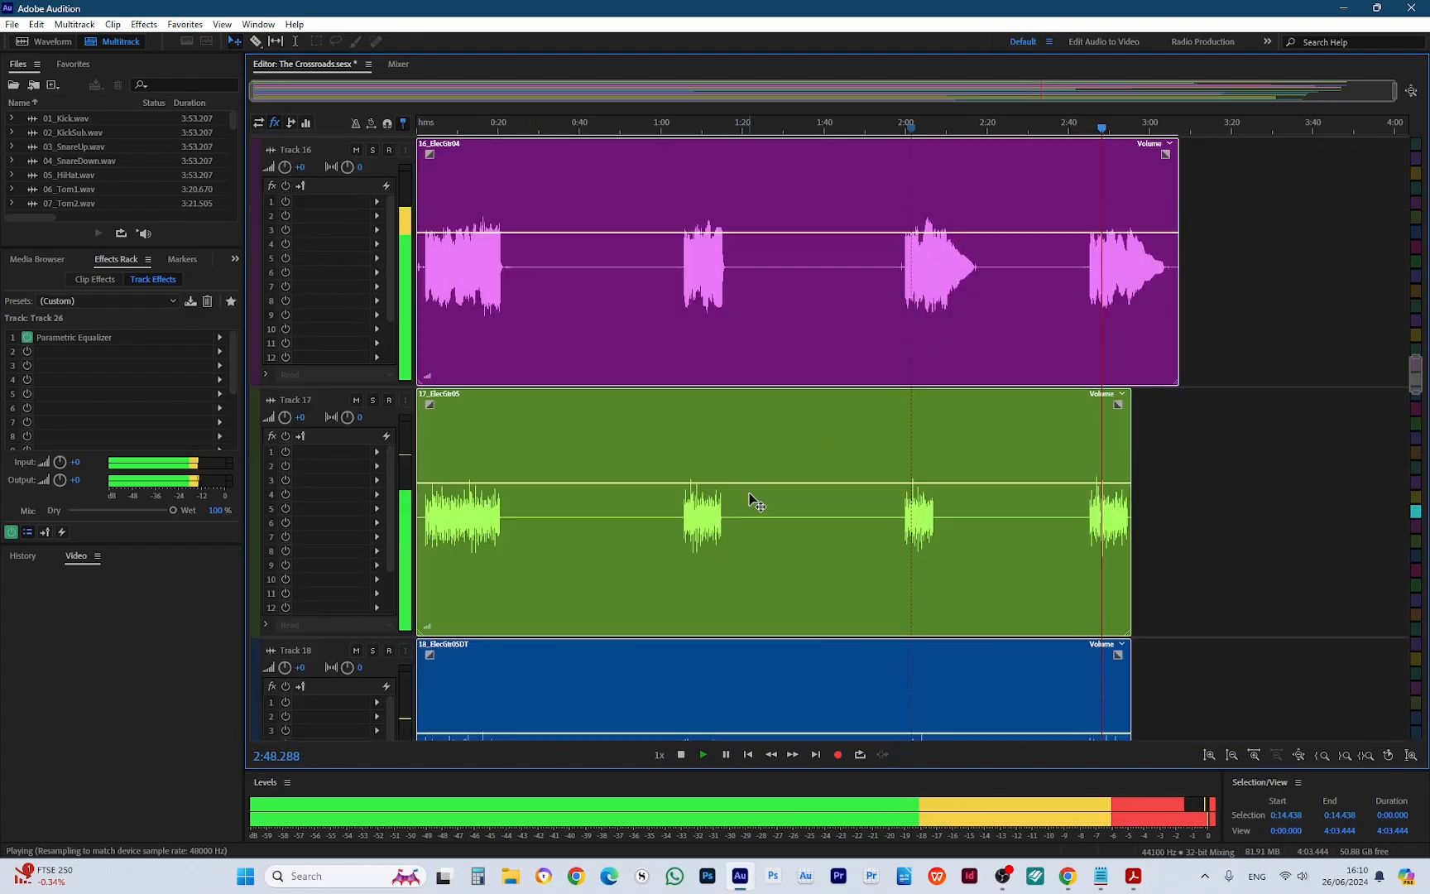
pyautogui.scroll(2, 783, 504)
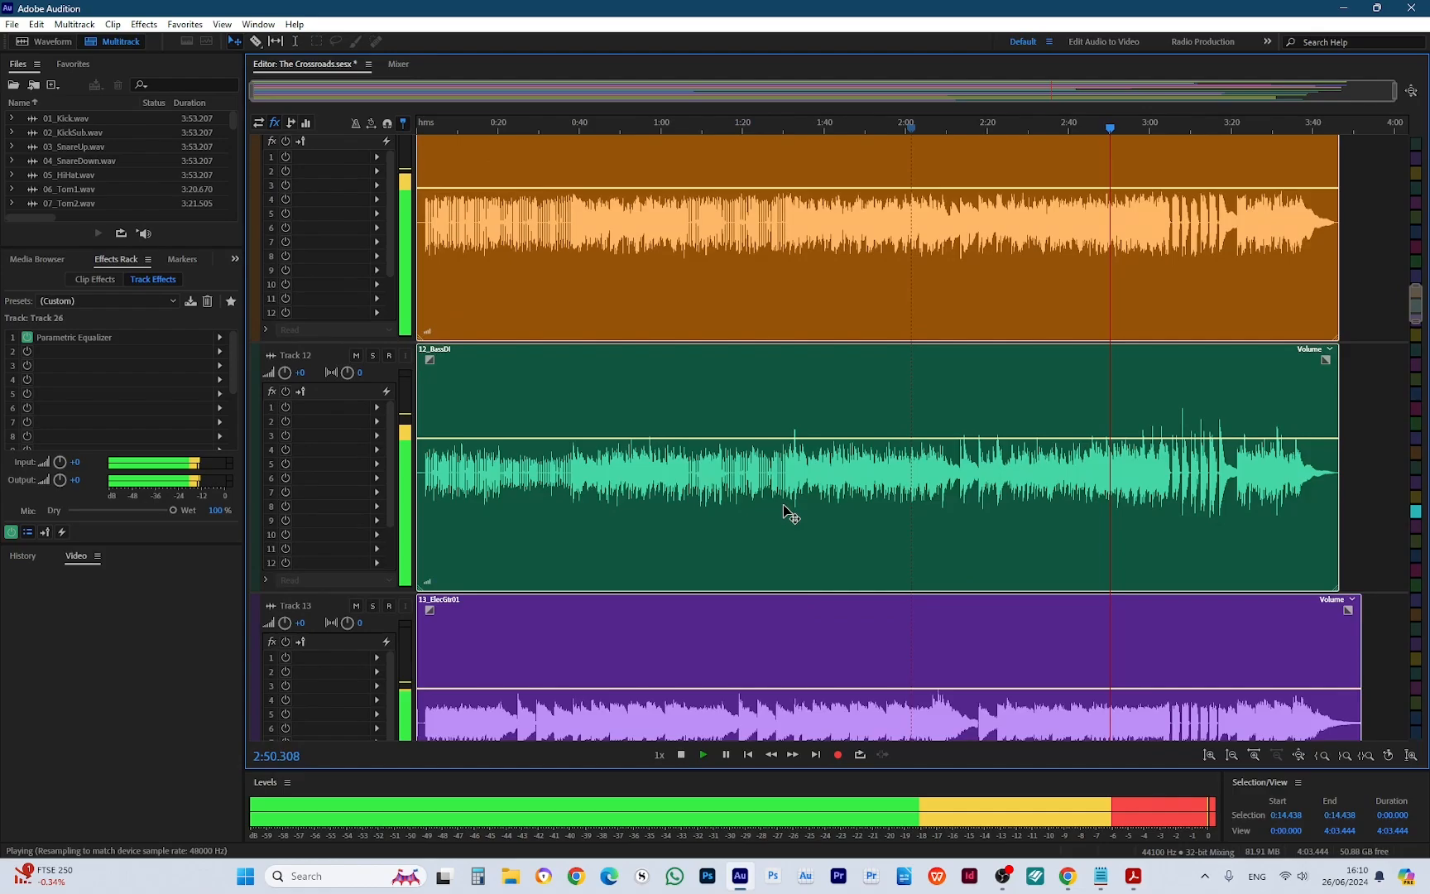
pyautogui.scroll(6, 783, 504)
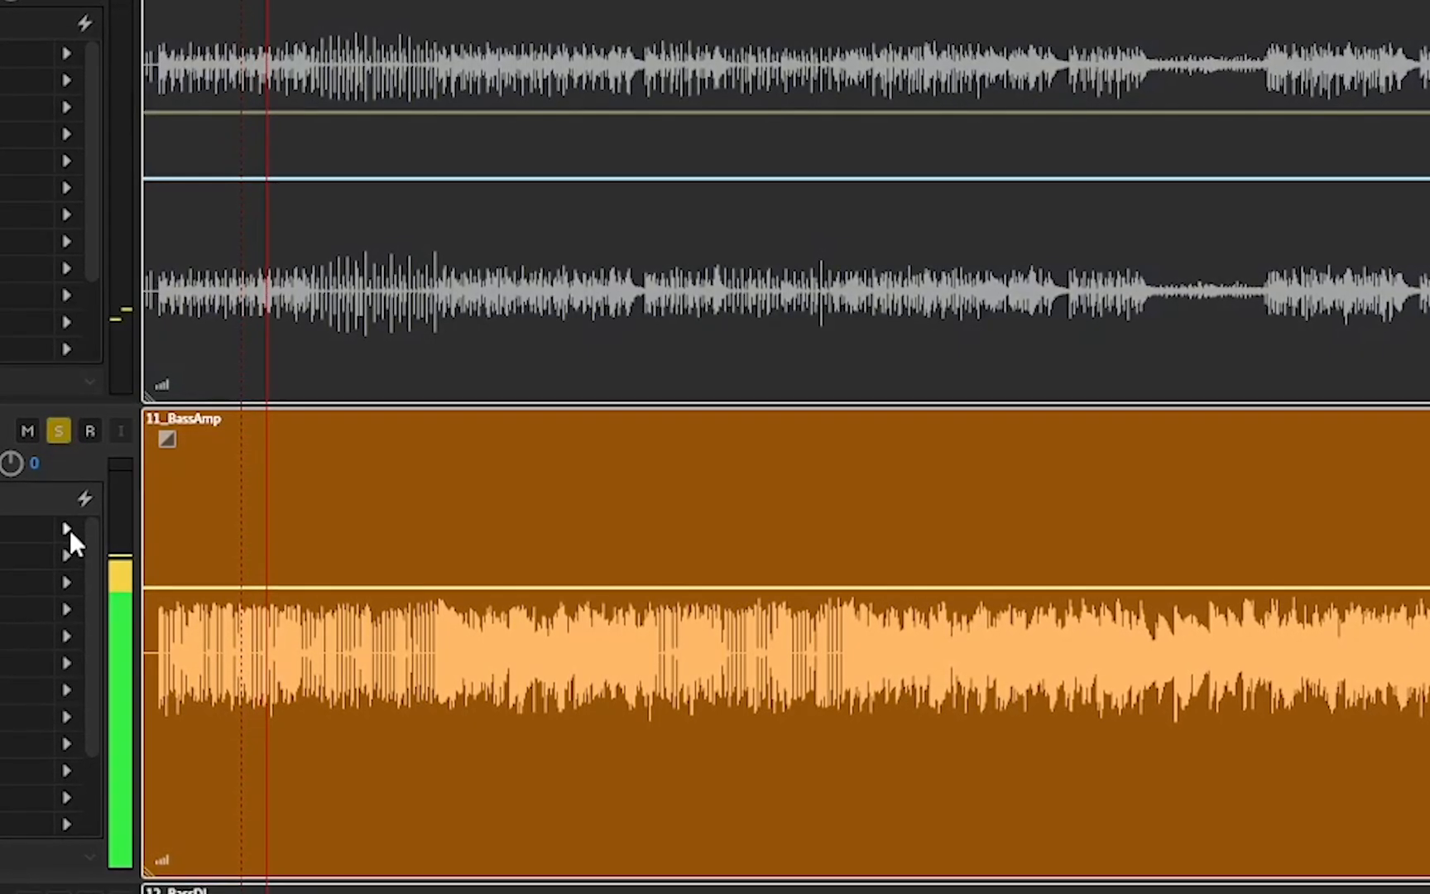
# Add a Parametric Equalizer in slot 1 of Track 11 and open its cutoffs fully to 20 Hz and 22050 Hz
pyautogui.click(66, 529)
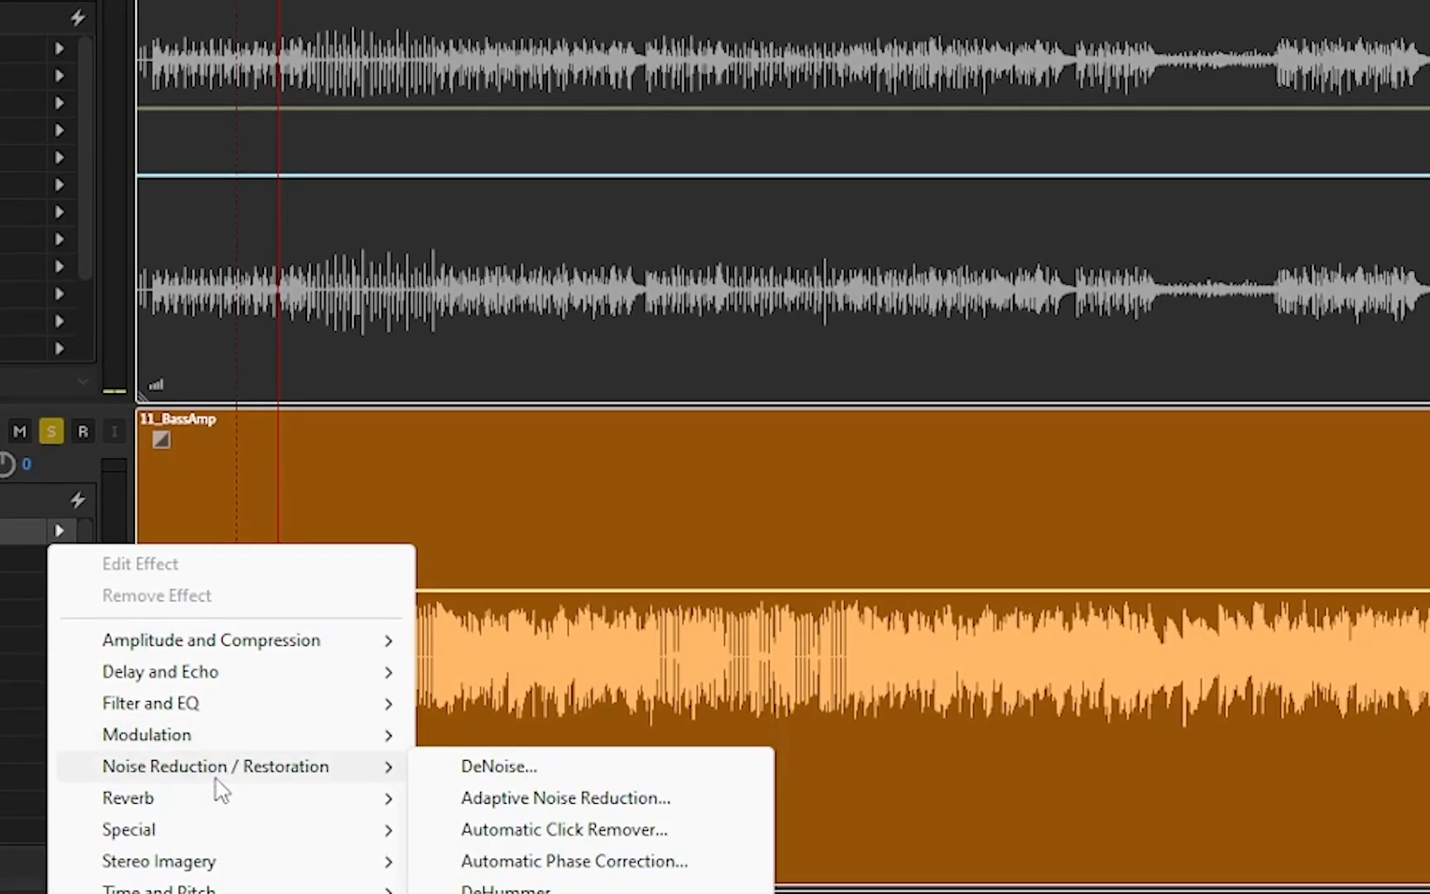
pyautogui.moveTo(224, 794)
pyautogui.moveTo(213, 707)
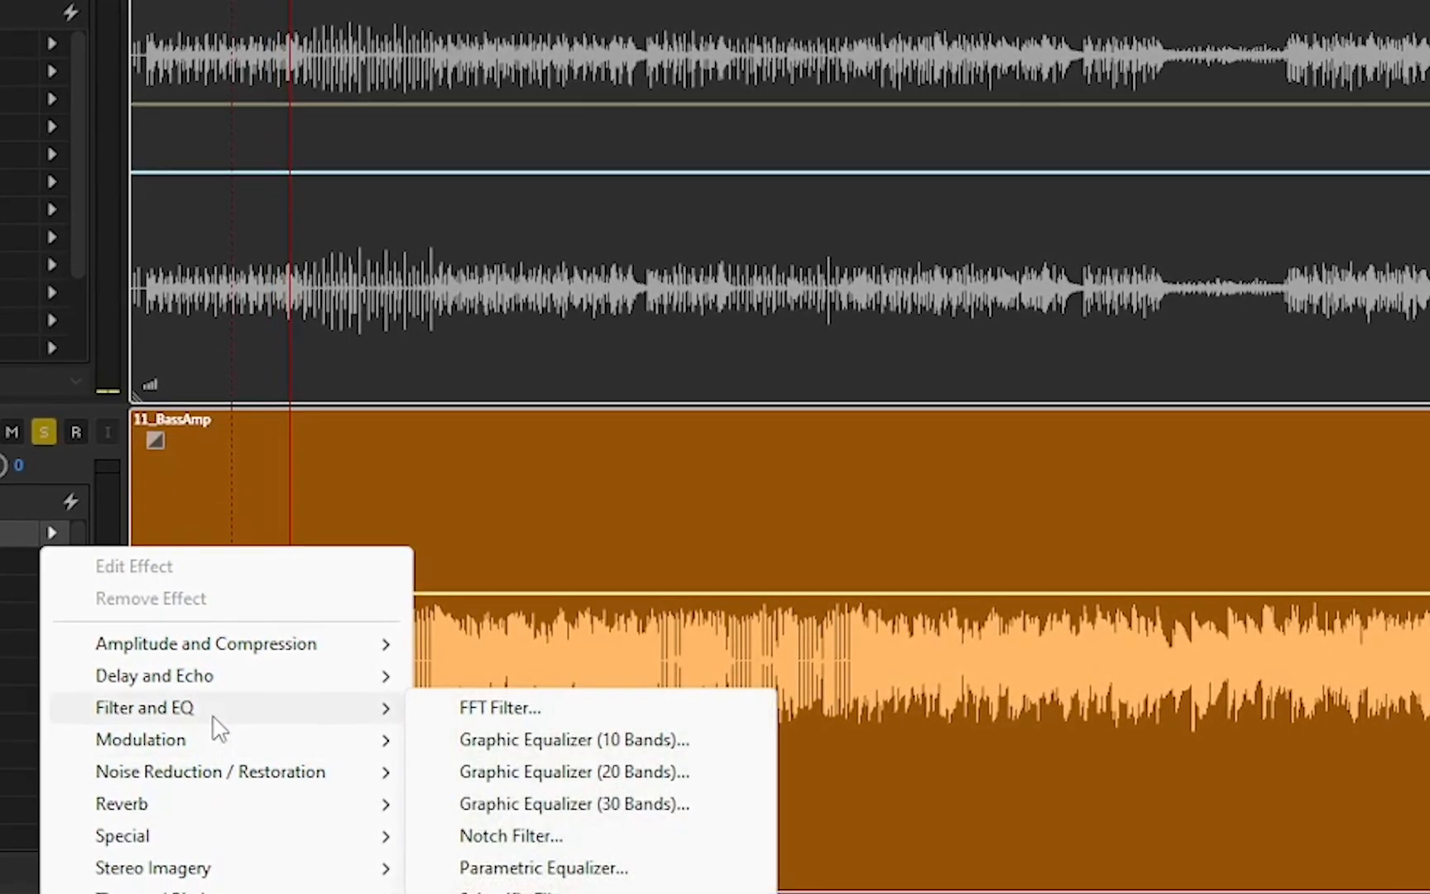
pyautogui.click(543, 869)
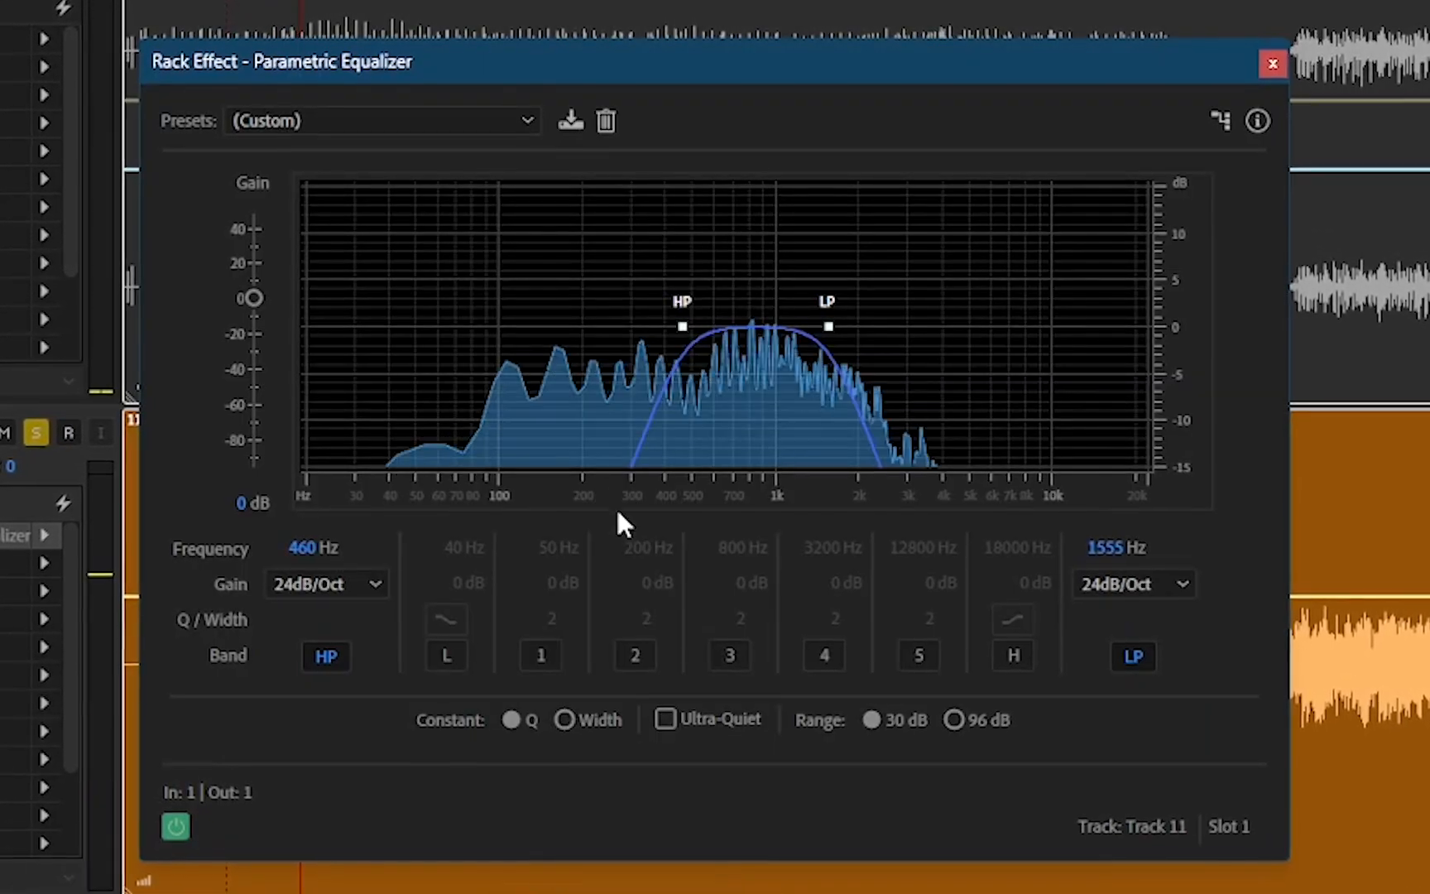
pyautogui.moveTo(682, 325); pyautogui.dragTo(303, 326)
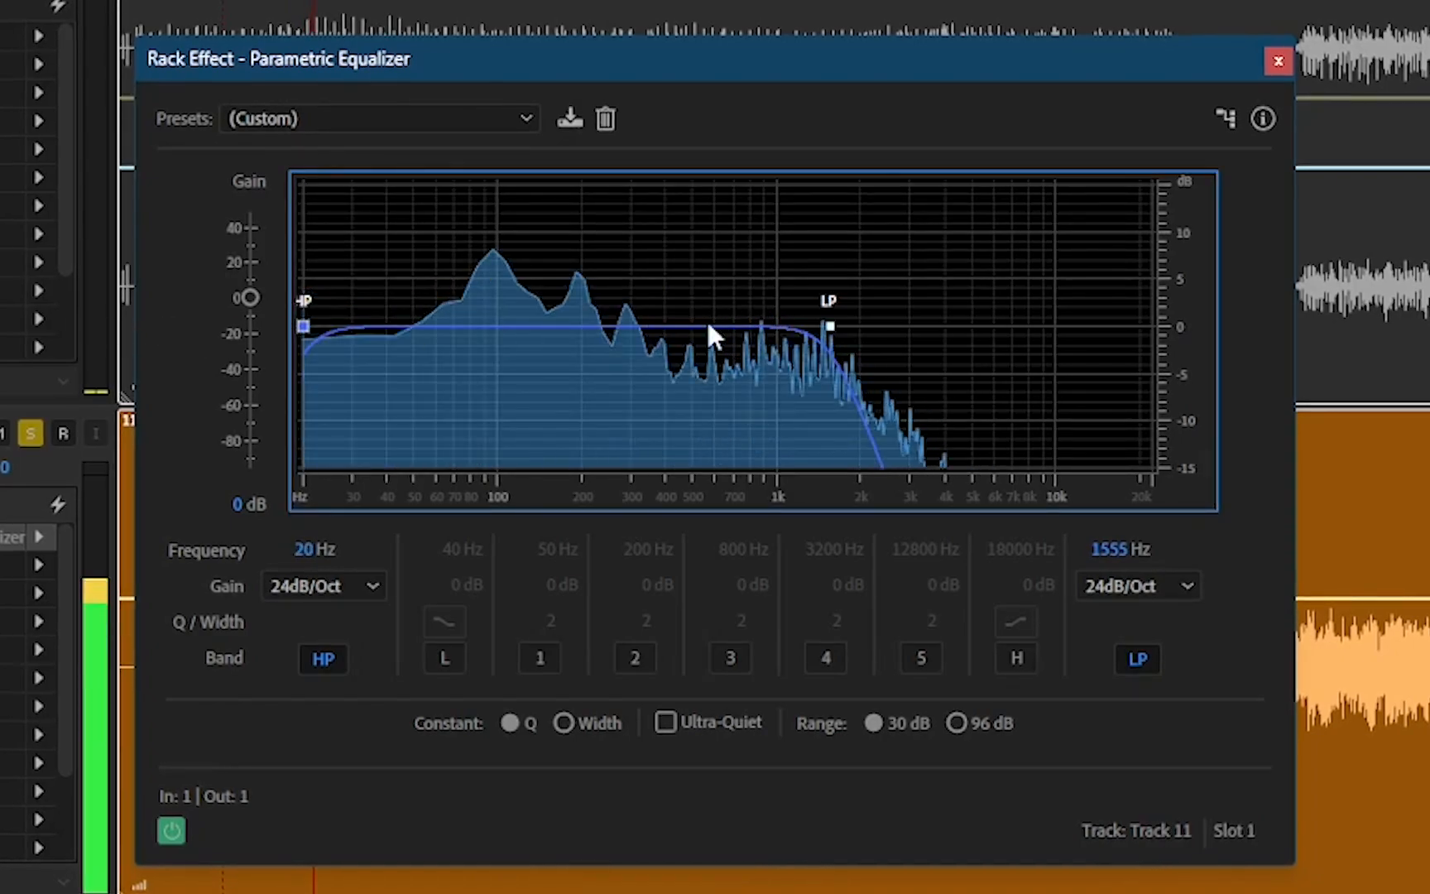
pyautogui.moveTo(831, 325); pyautogui.dragTo(1277, 342)
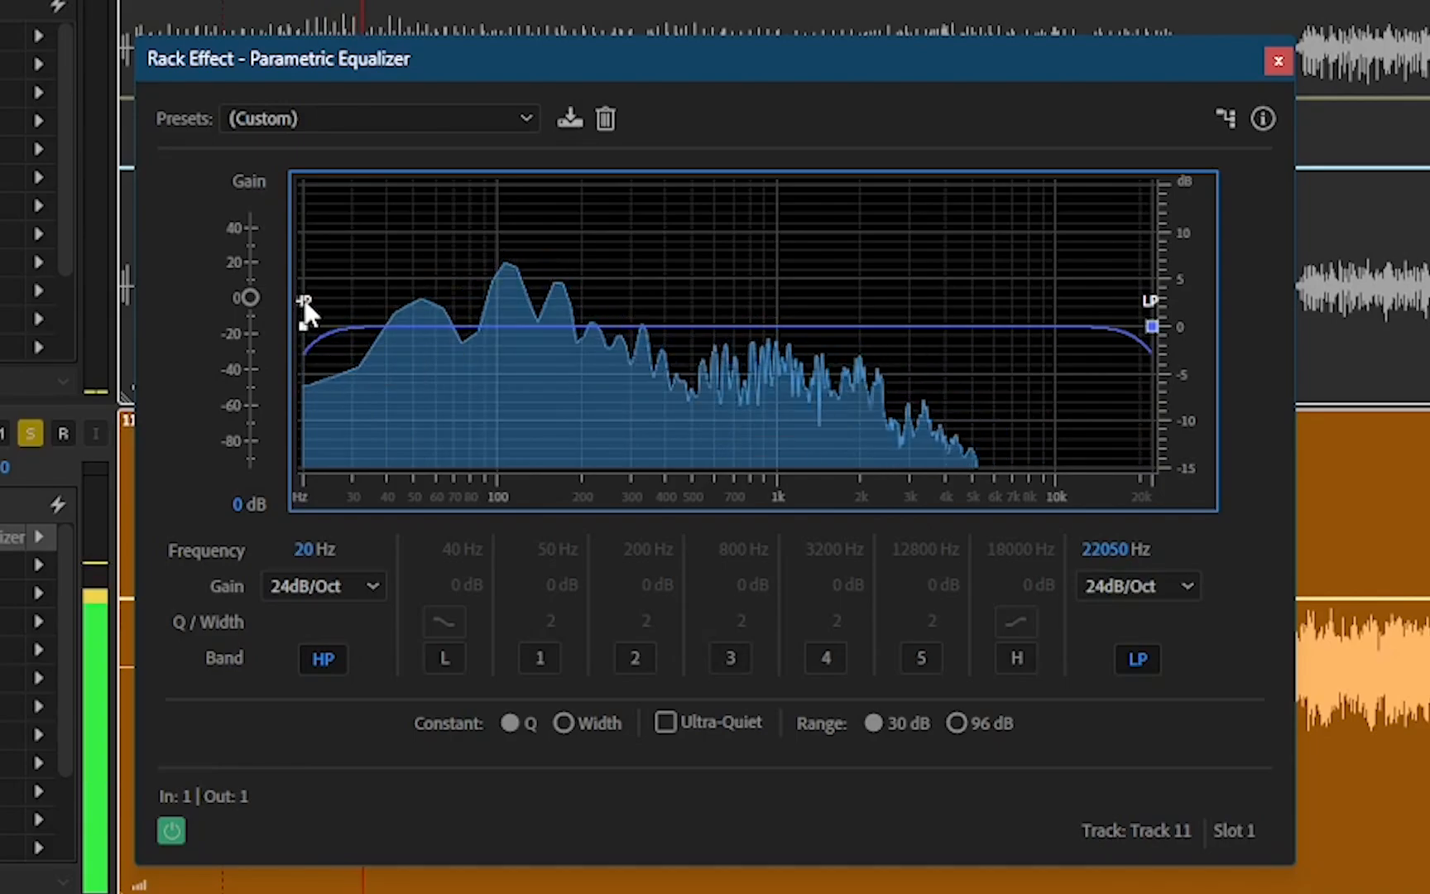
# Set Track 11's high-pass cutoff to about 106 Hz and low-pass cutoff to about 2902 Hz, and turn its solo off
pyautogui.moveTo(303, 328)
pyautogui.moveTo(303, 328); pyautogui.dragTo(505, 329)
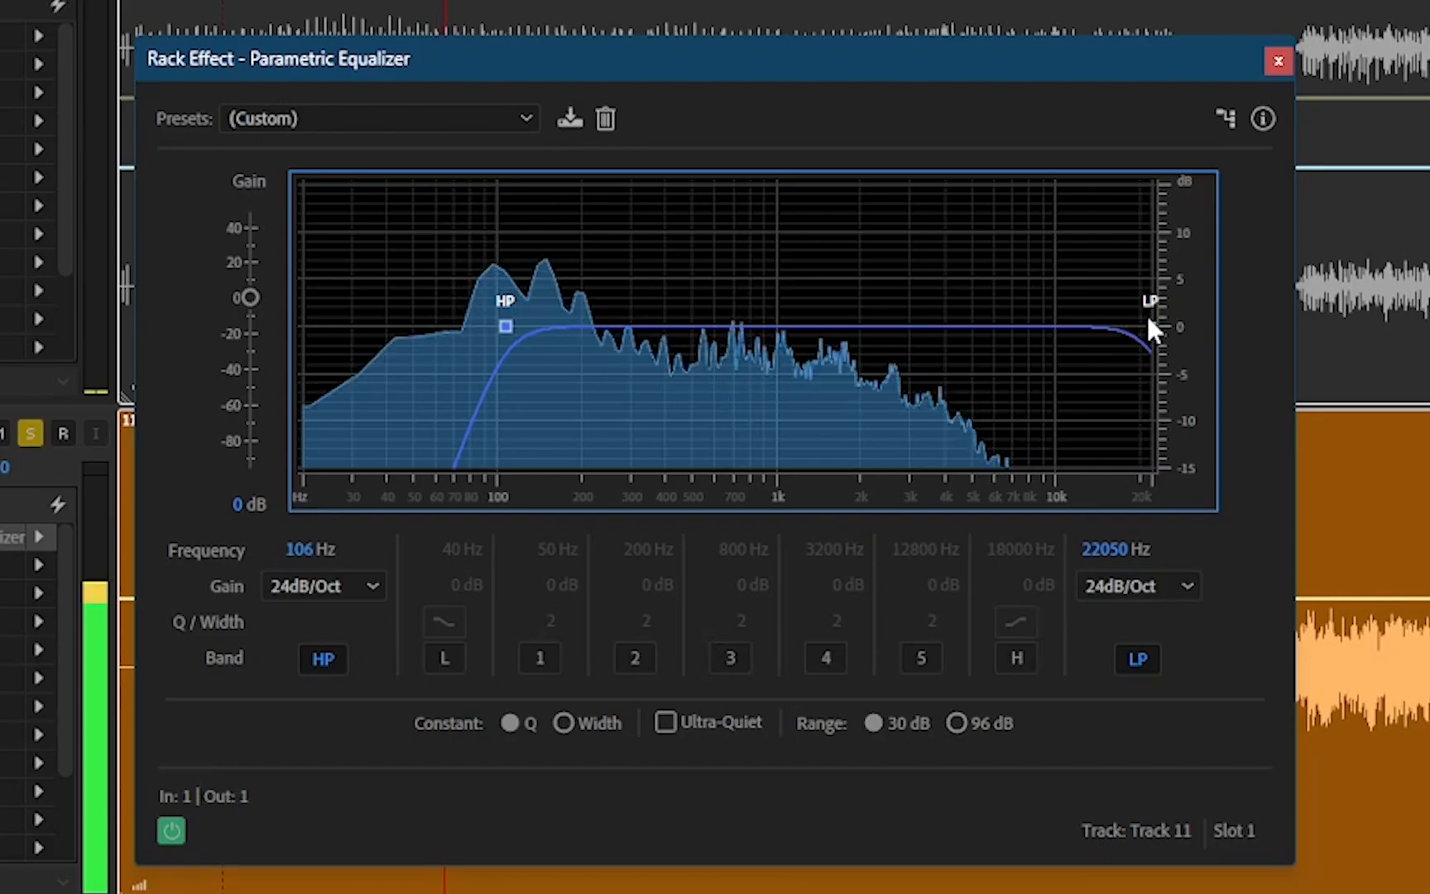
pyautogui.moveTo(1152, 326); pyautogui.dragTo(907, 329)
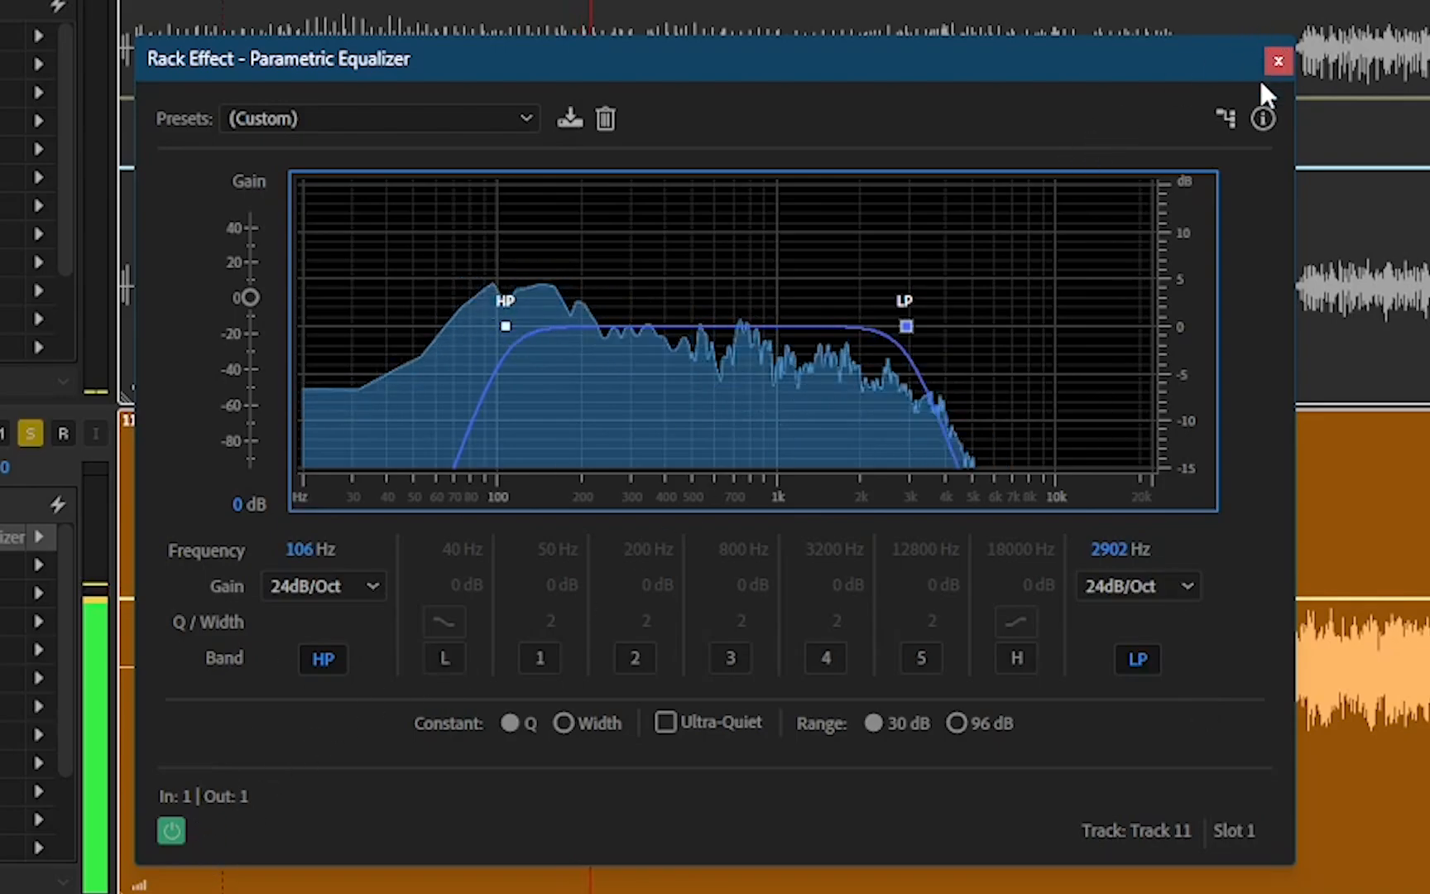
pyautogui.click(1277, 62)
pyautogui.click(33, 433)
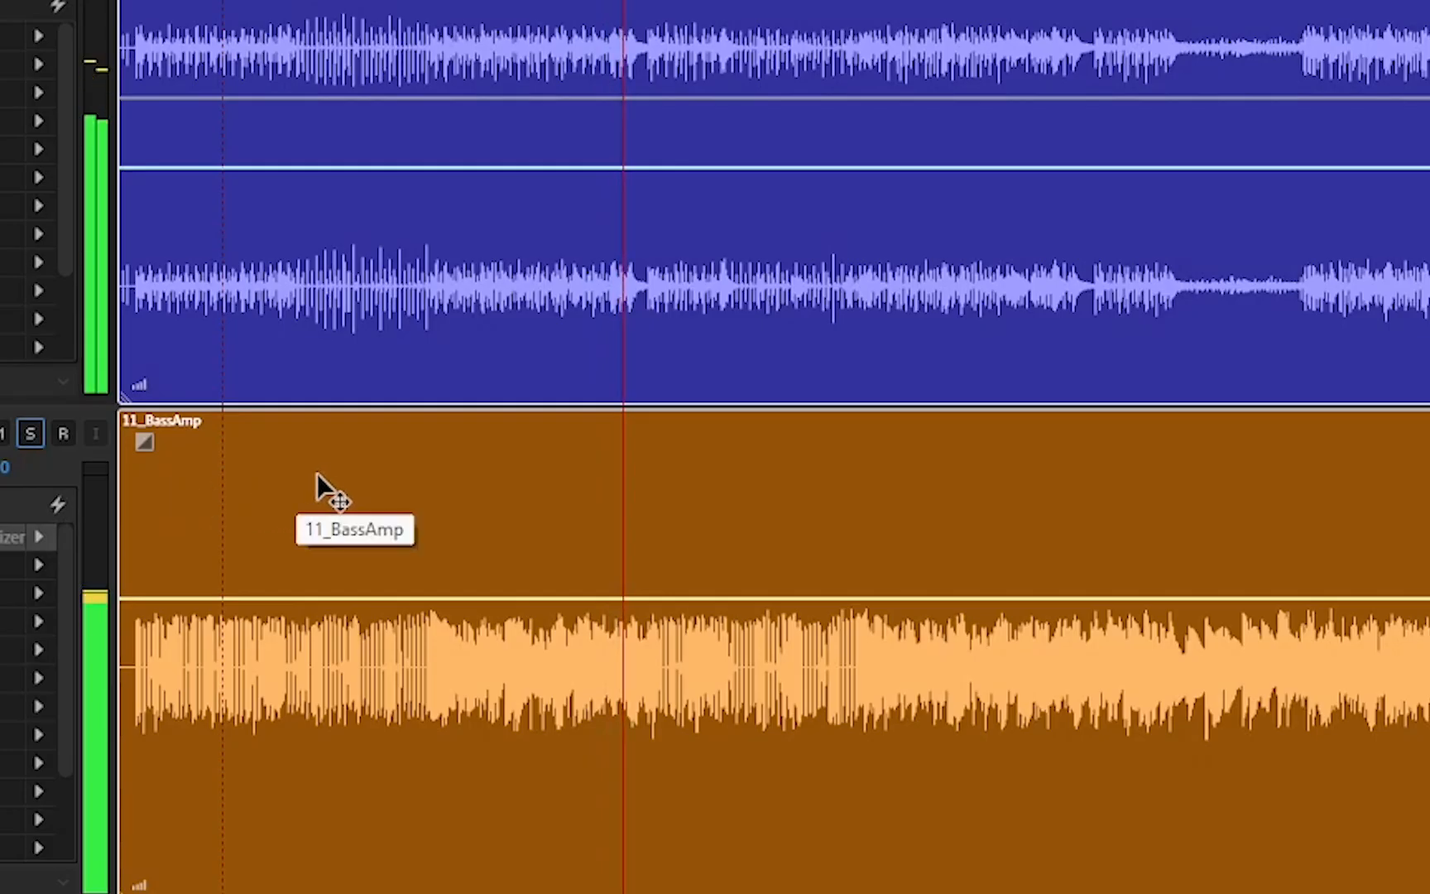
# Solo the 01_Kick, 02_KickSub and 11_BassAmp tracks together
pyautogui.scroll(10, 322, 472)
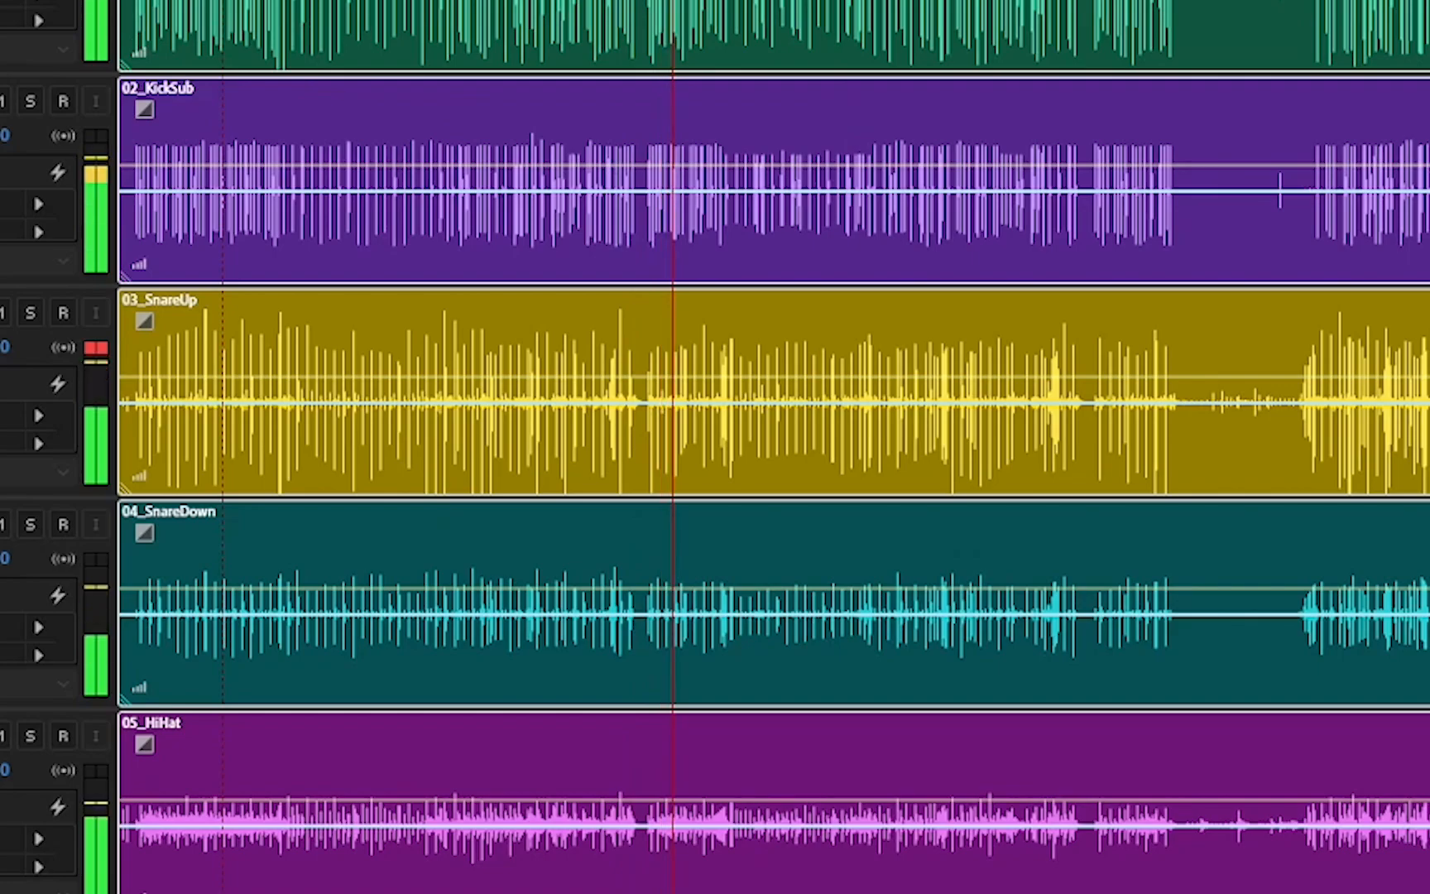
pyautogui.click(30, 1)
pyautogui.scroll(-5, 298, 497)
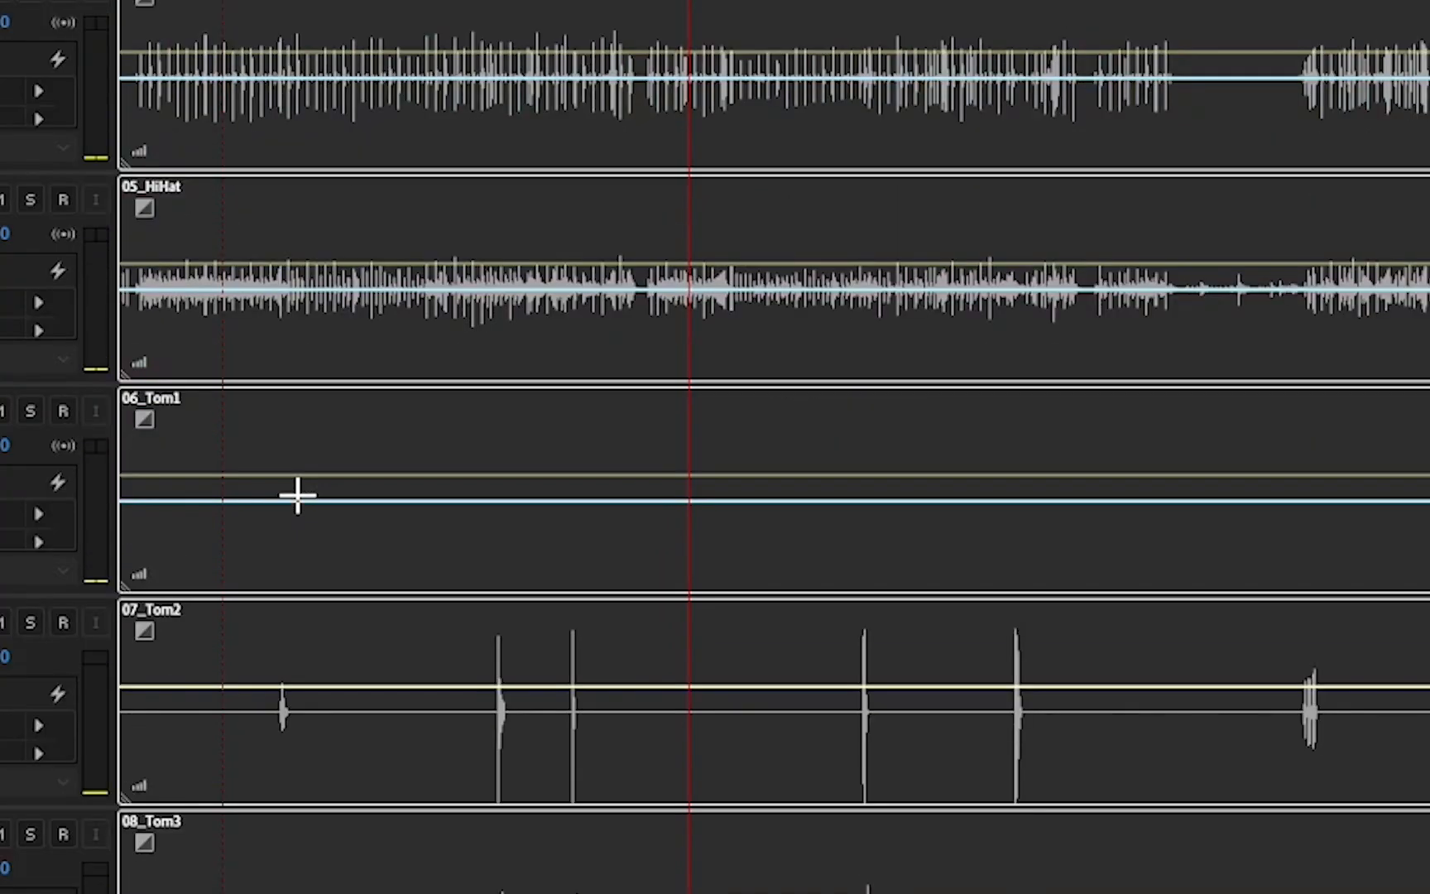
pyautogui.scroll(-6, 298, 495)
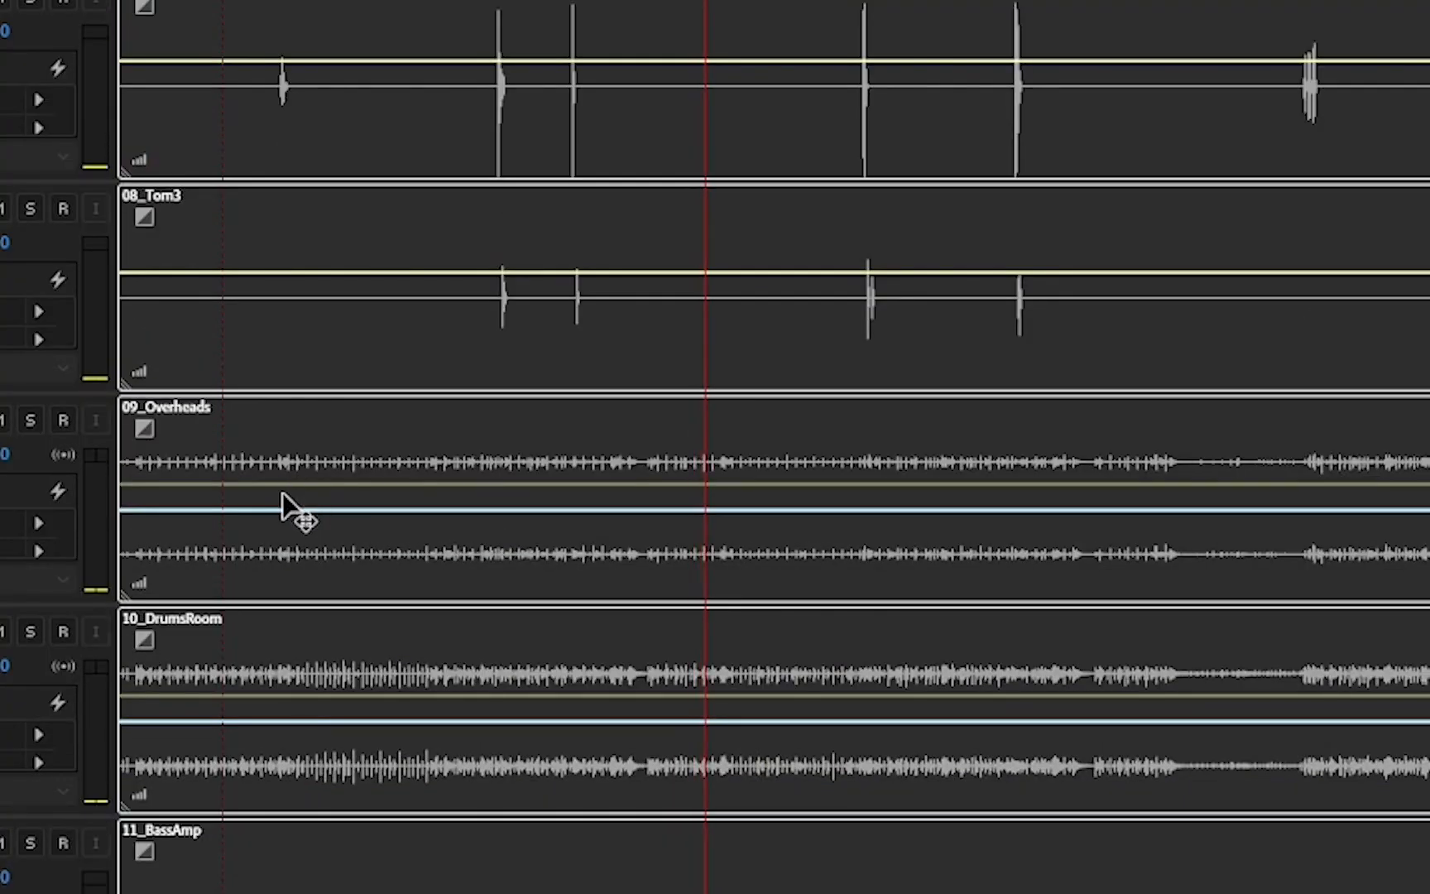
pyautogui.scroll(11, 297, 414)
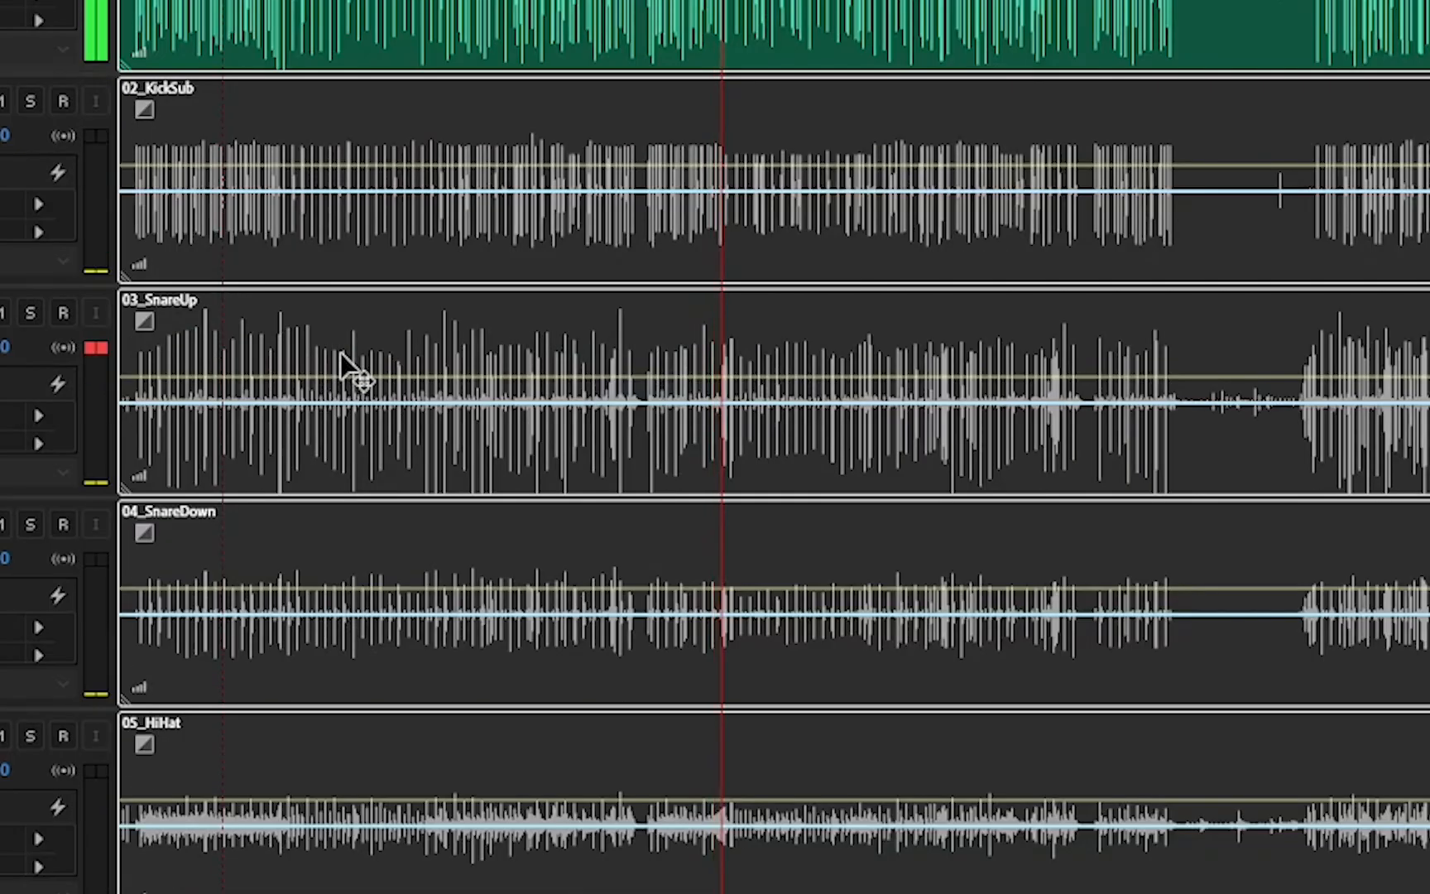
pyautogui.click(29, 100)
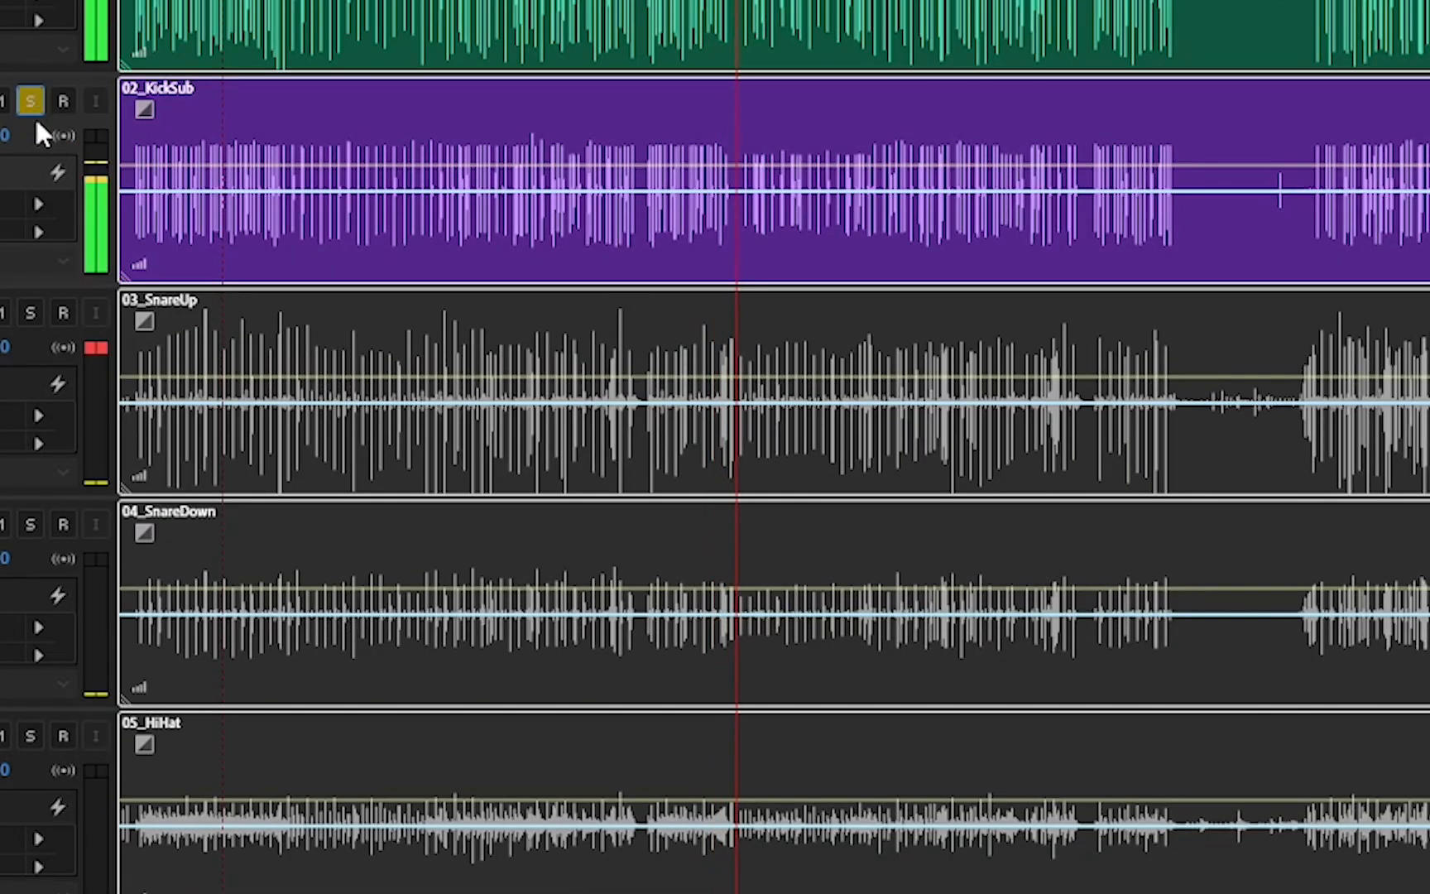
pyautogui.scroll(-13, 328, 326)
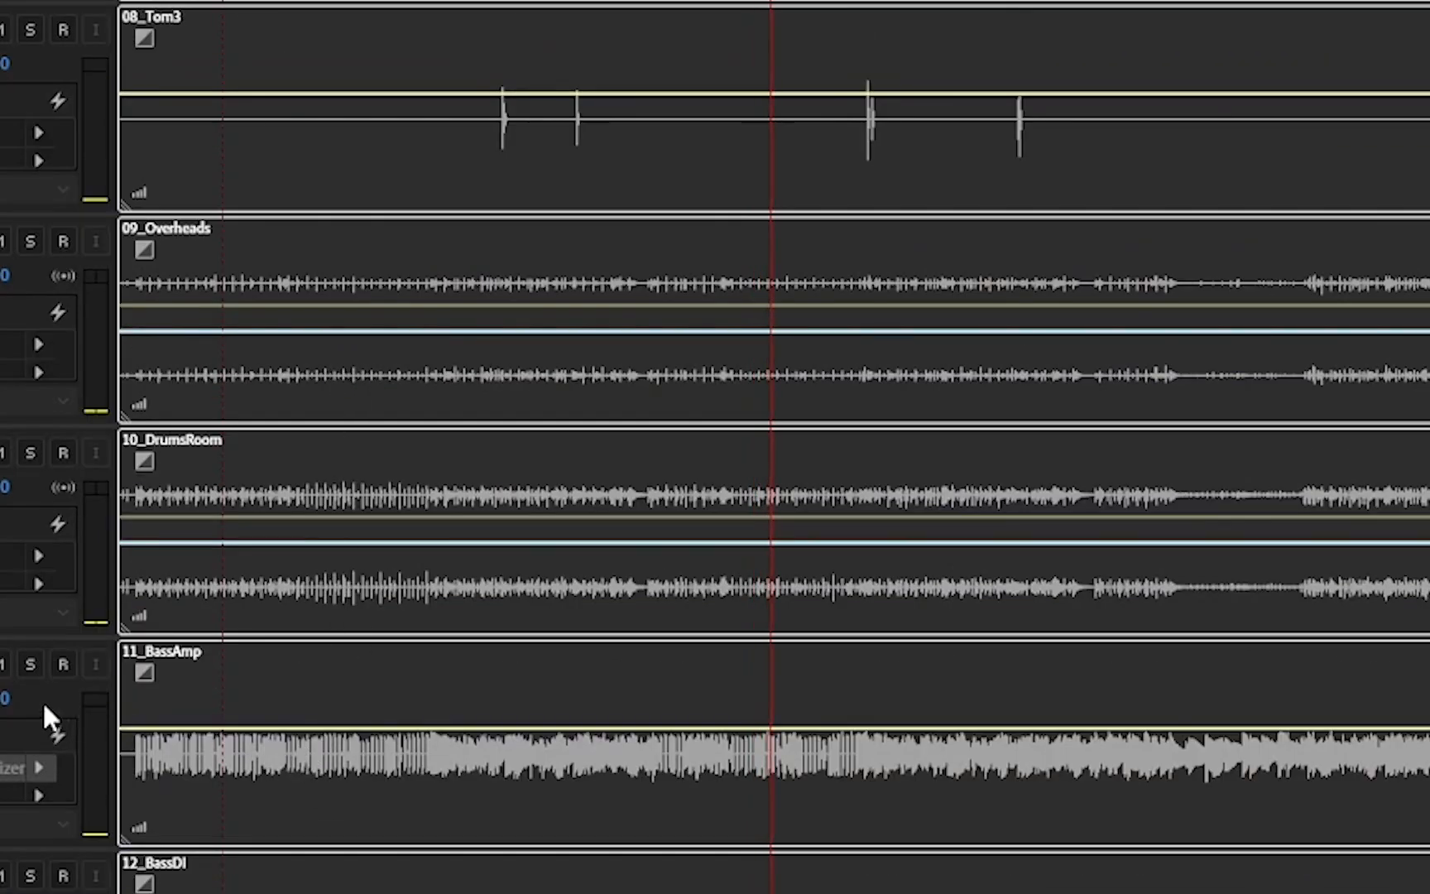
pyautogui.click(31, 664)
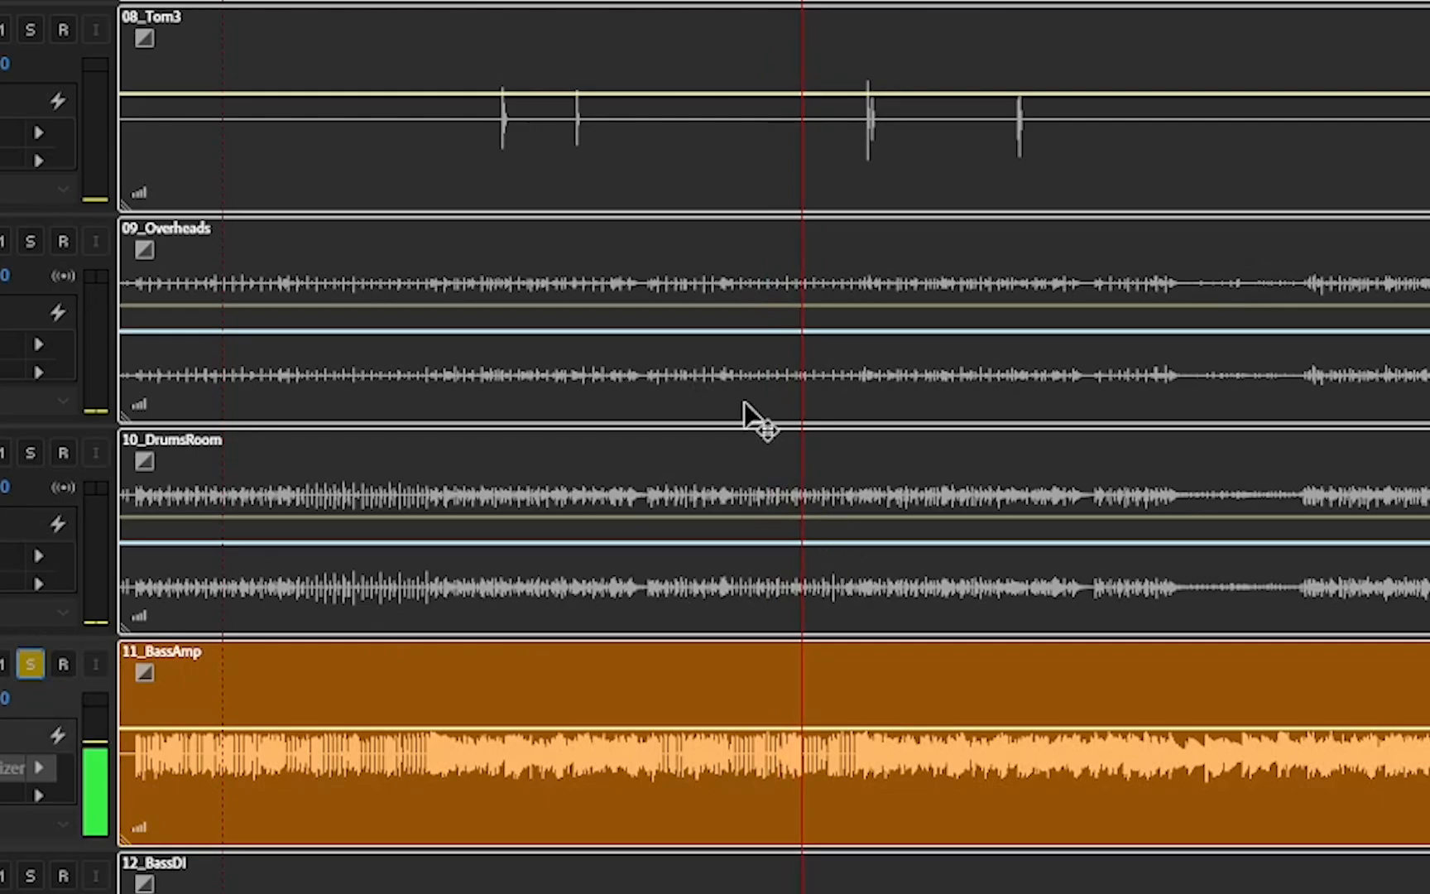
# Reopen Track 11's Parametric Equalizer, set the high-pass cutoff to about 91 Hz, and close the equalizer
pyautogui.doubleClick(5, 769)
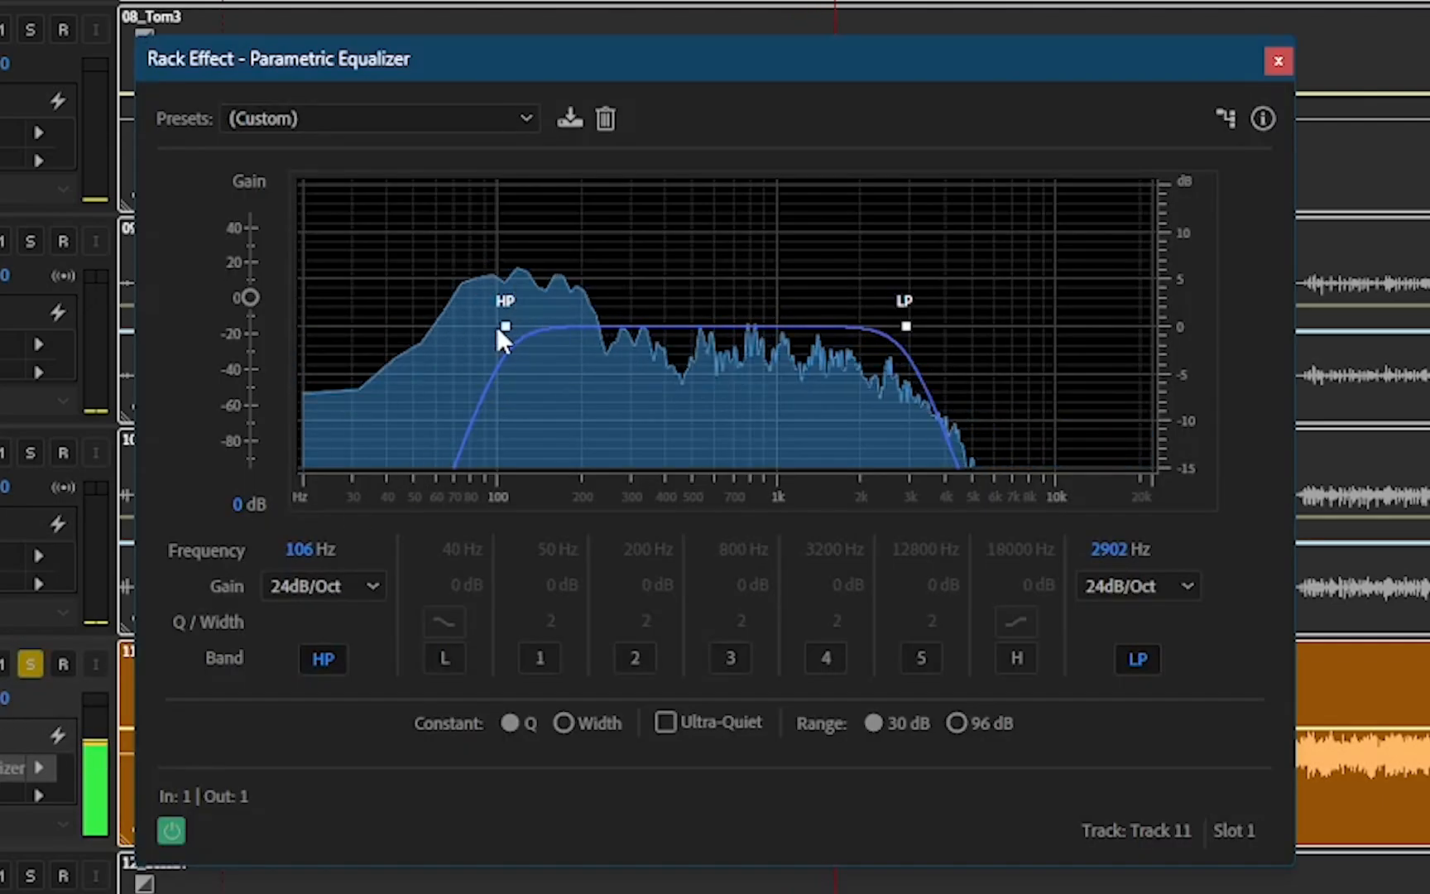
pyautogui.moveTo(507, 326); pyautogui.dragTo(324, 327)
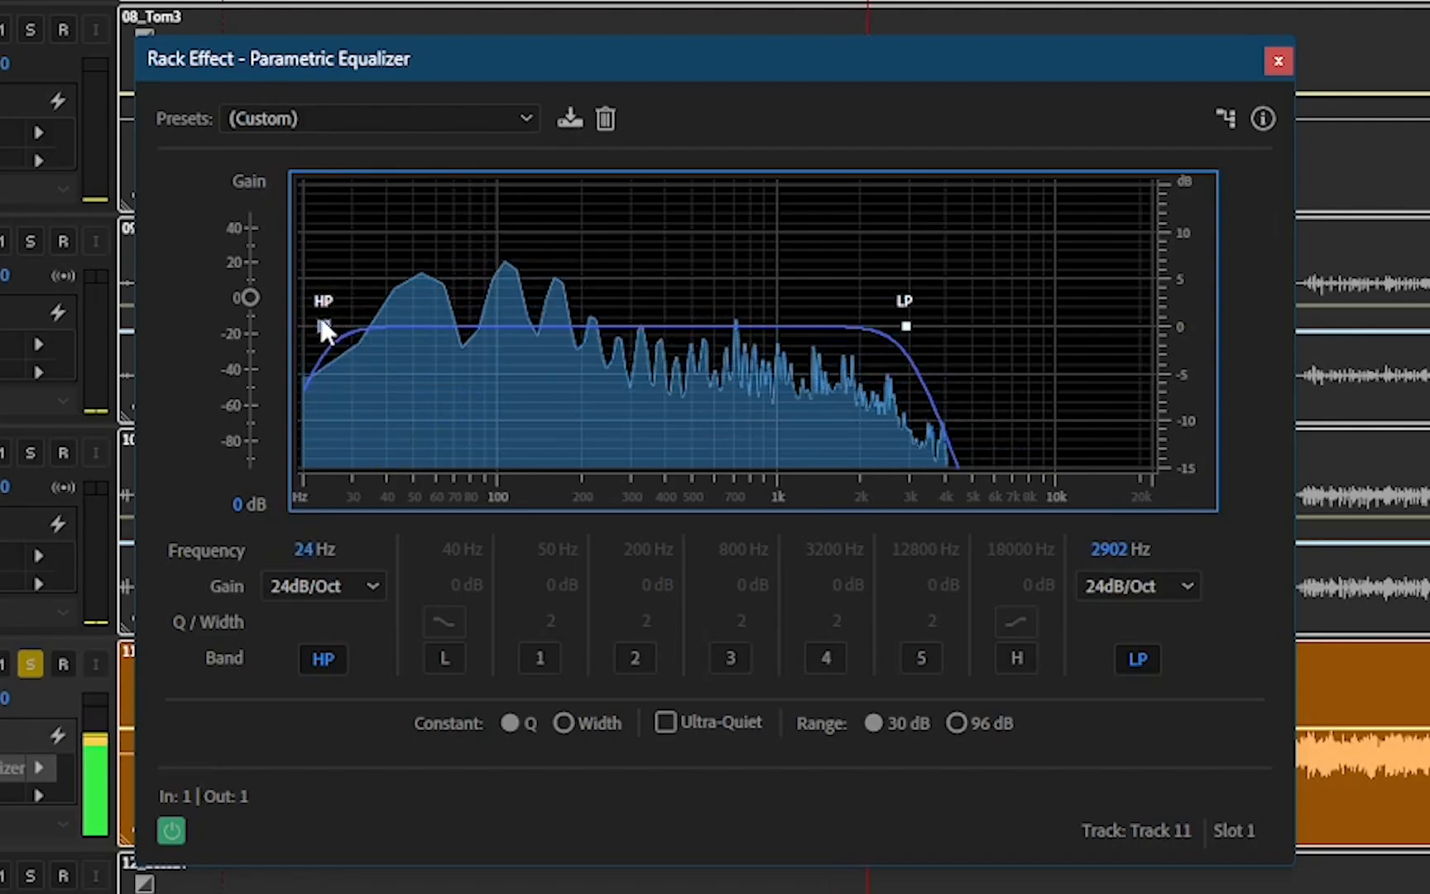
pyautogui.moveTo(318, 326); pyautogui.dragTo(382, 326)
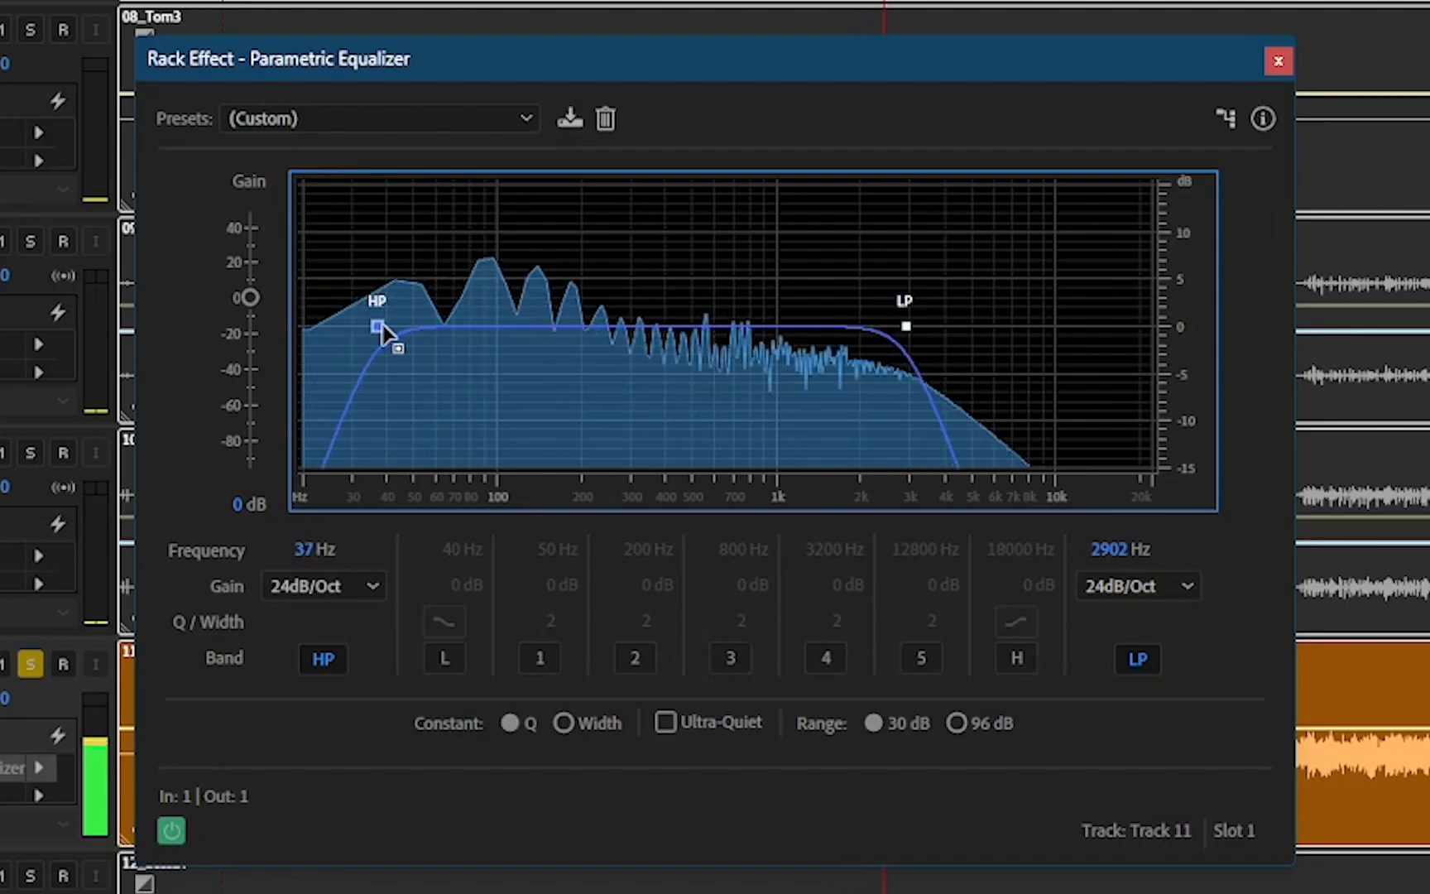
pyautogui.moveTo(478, 328); pyautogui.dragTo(486, 327)
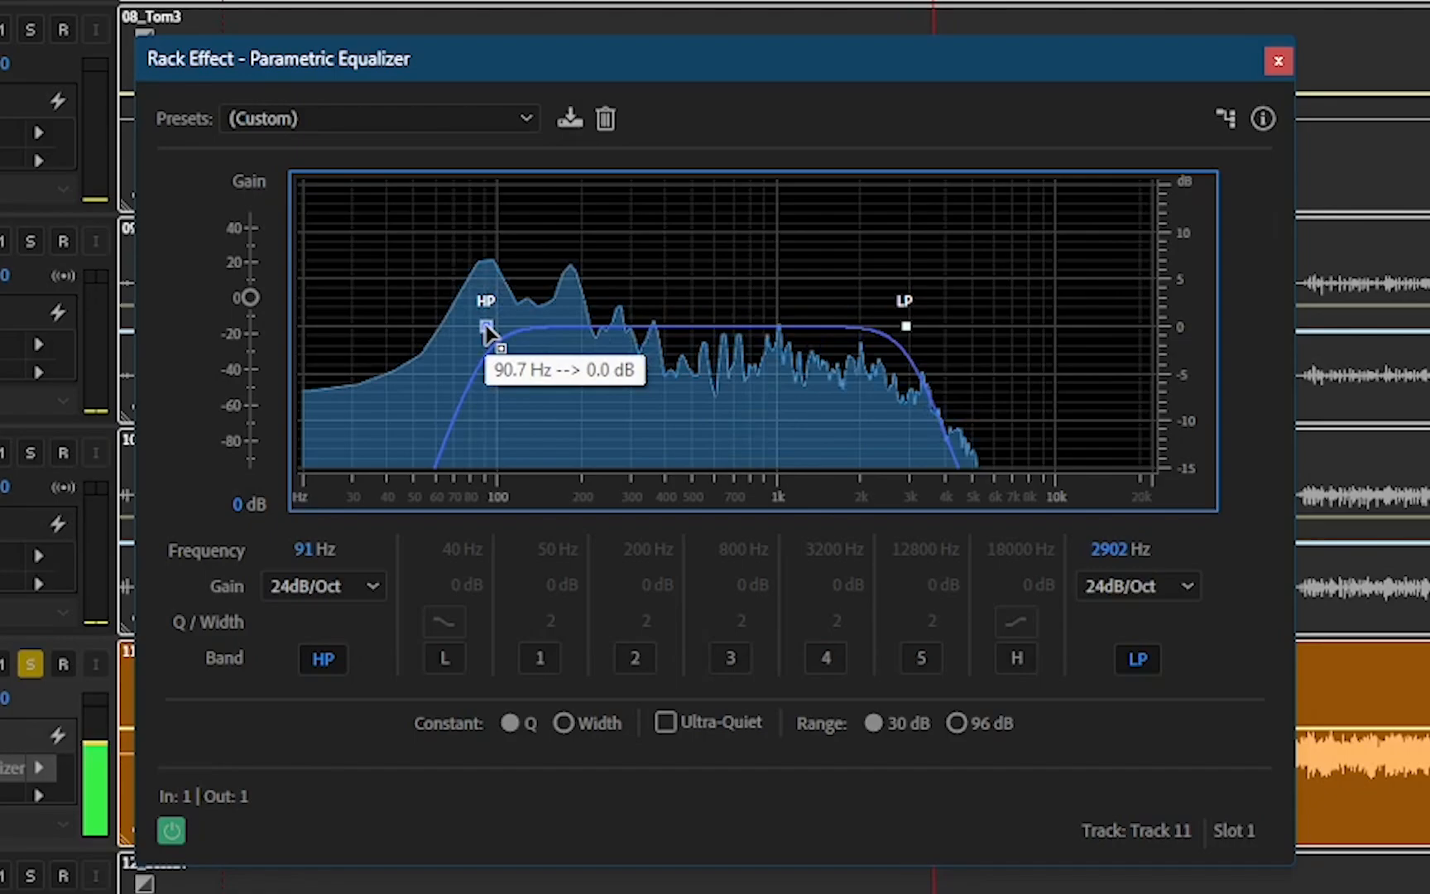
pyautogui.click(1278, 60)
# Turn off solo on the 11_BassAmp and 02_KickSub tracks
pyautogui.click(31, 664)
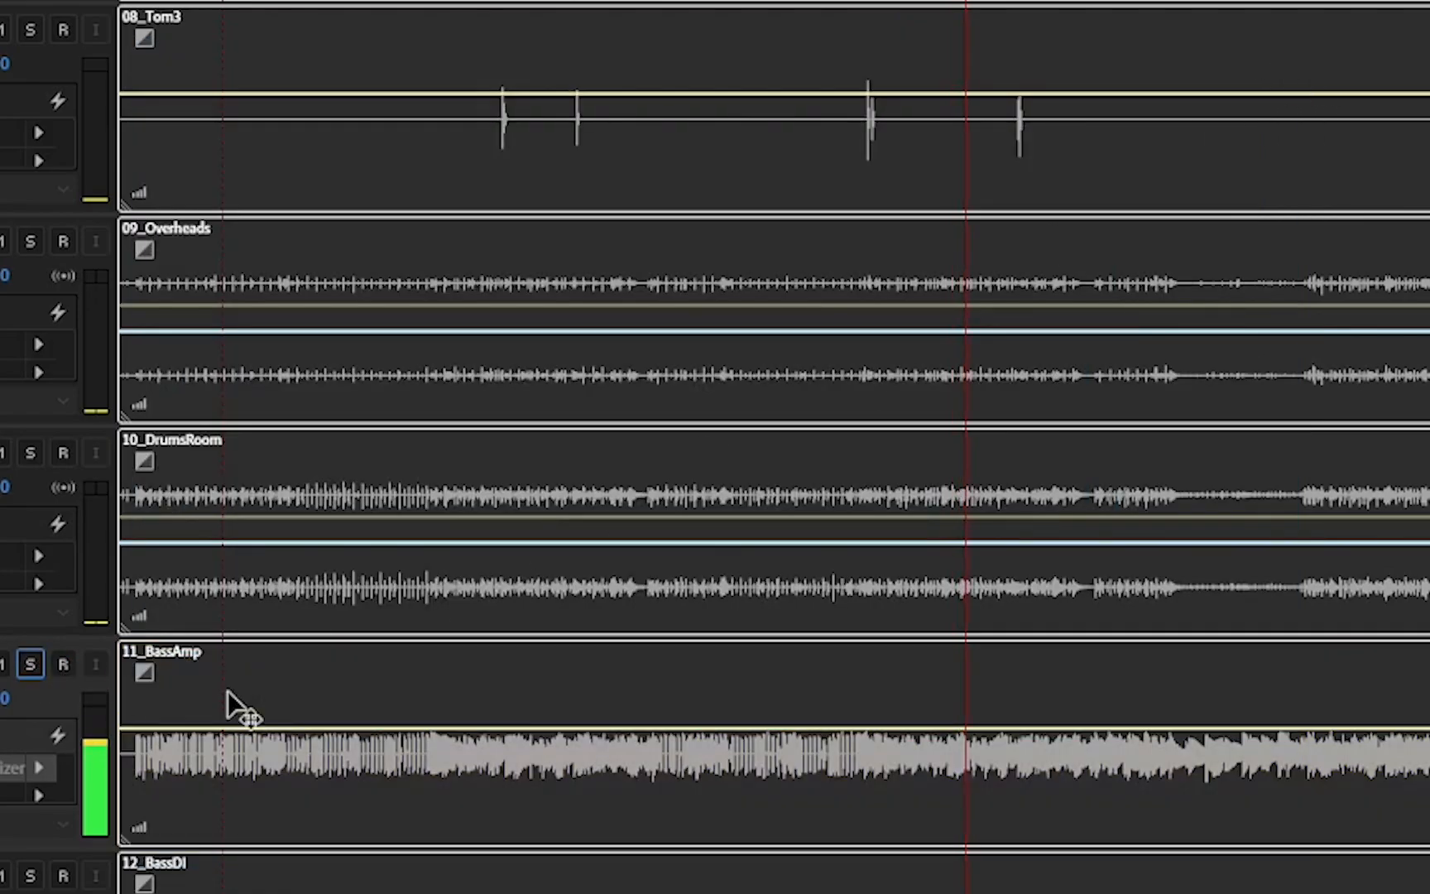
pyautogui.scroll(10, 278, 154)
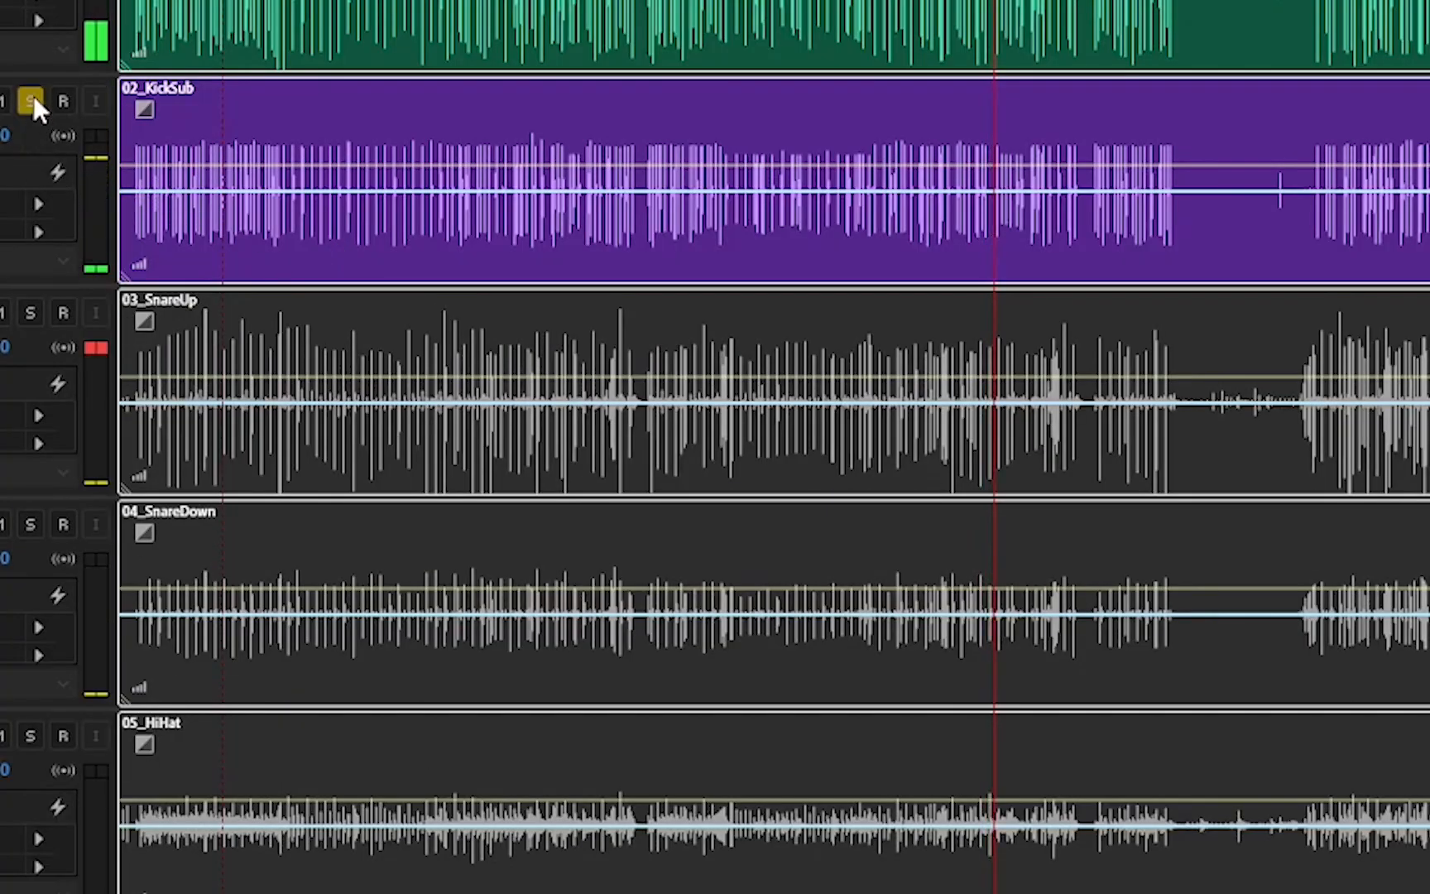
pyautogui.click(33, 101)
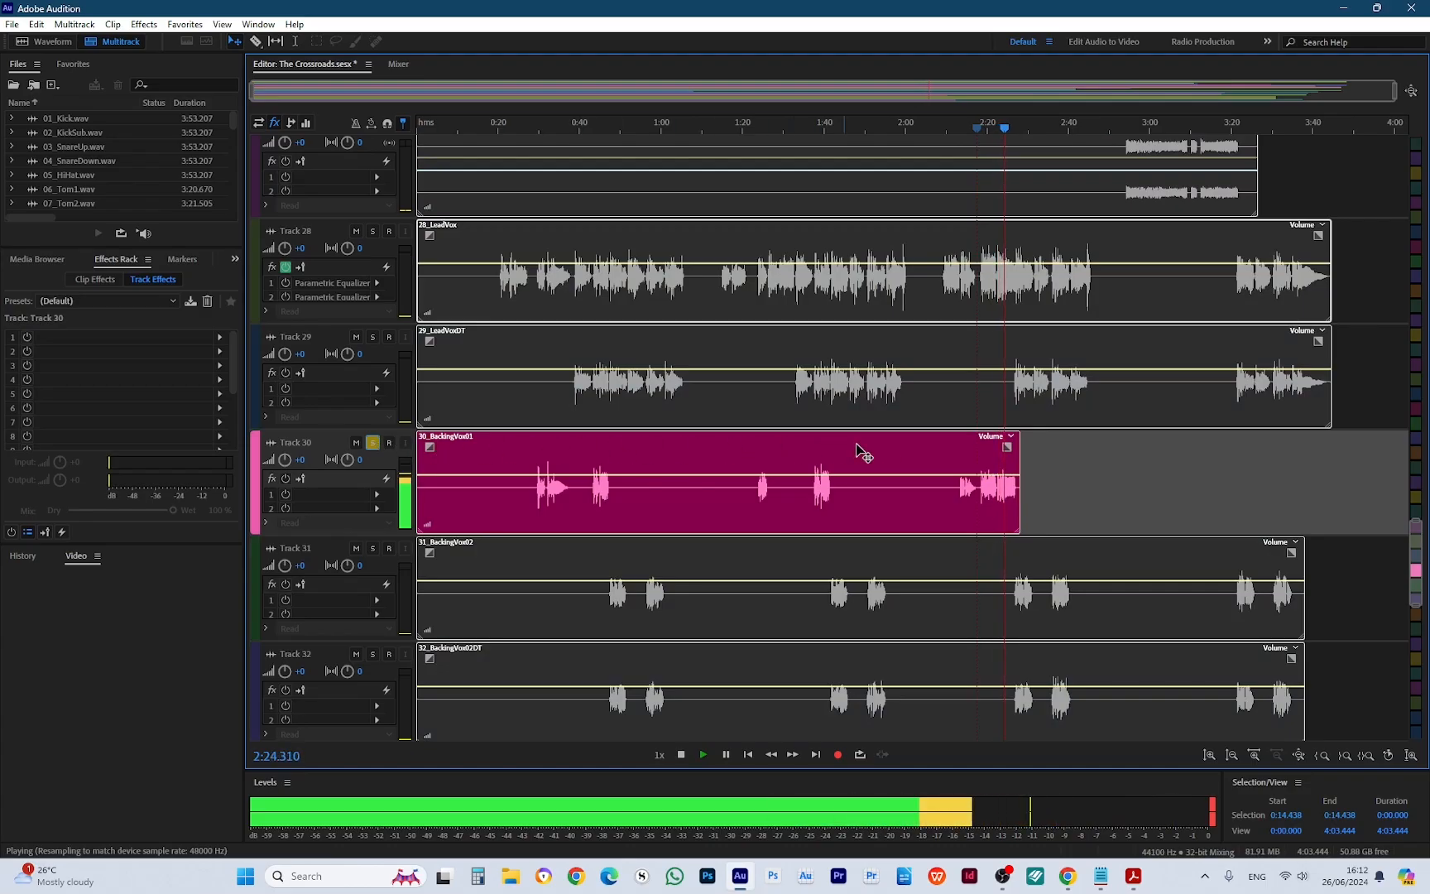
# Audition the backing vocals by toggling solo on Tracks 30, 31 and 32
pyautogui.click(372, 443)
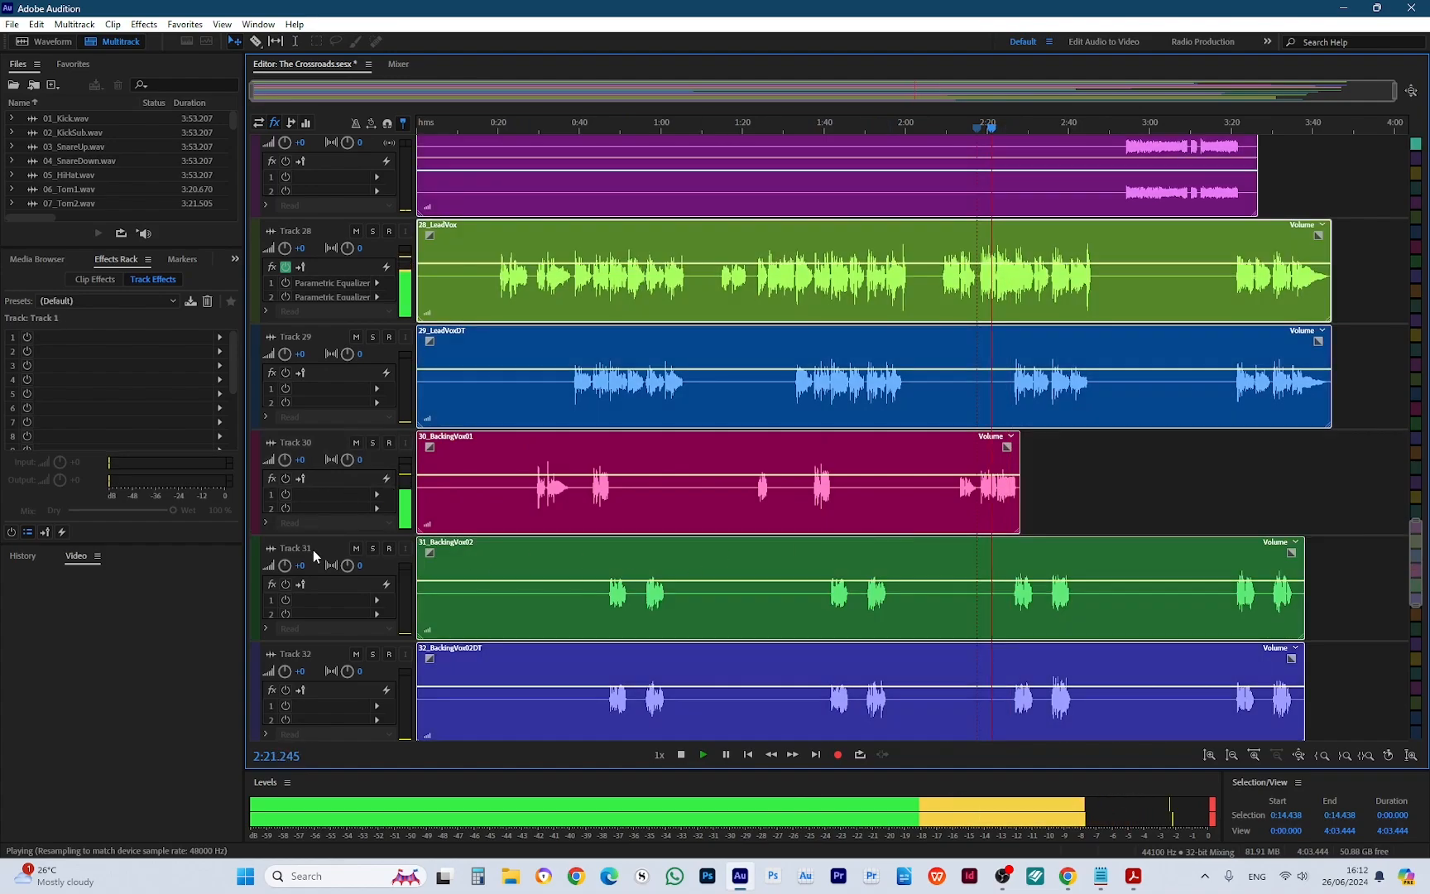
pyautogui.click(373, 443)
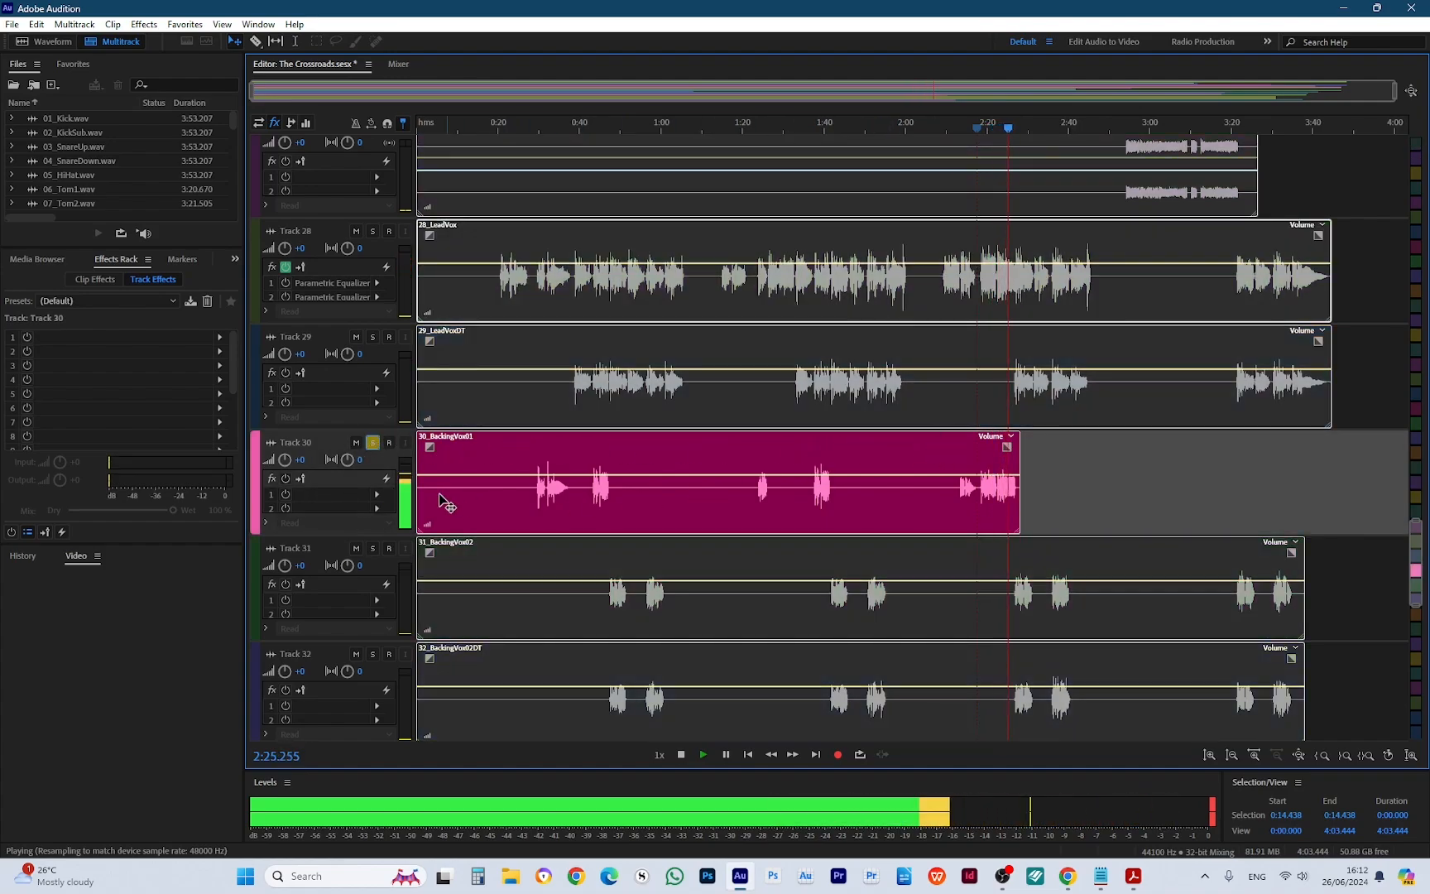
pyautogui.click(370, 447)
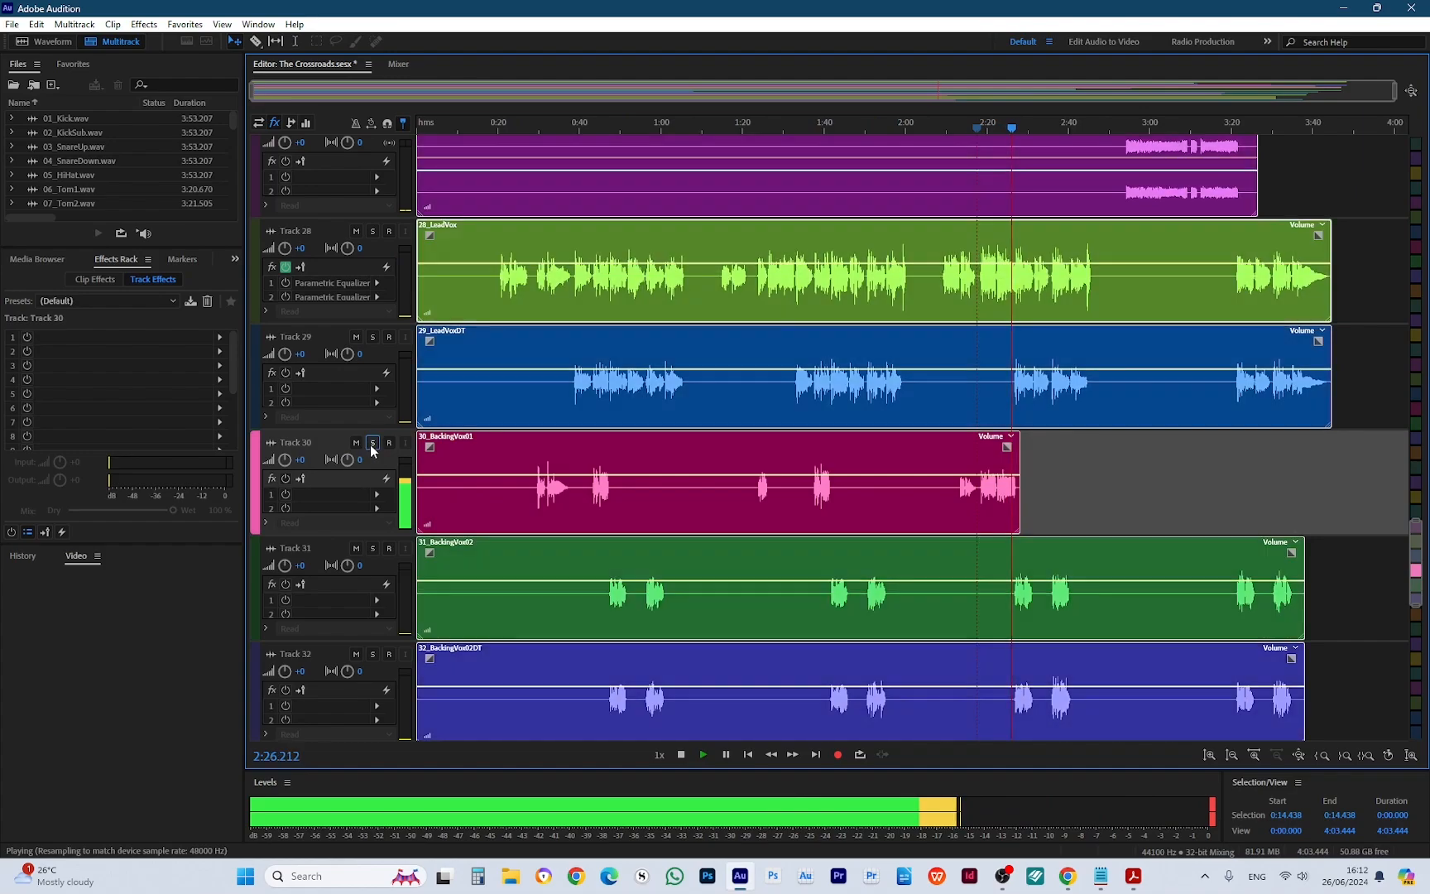
pyautogui.click(373, 548)
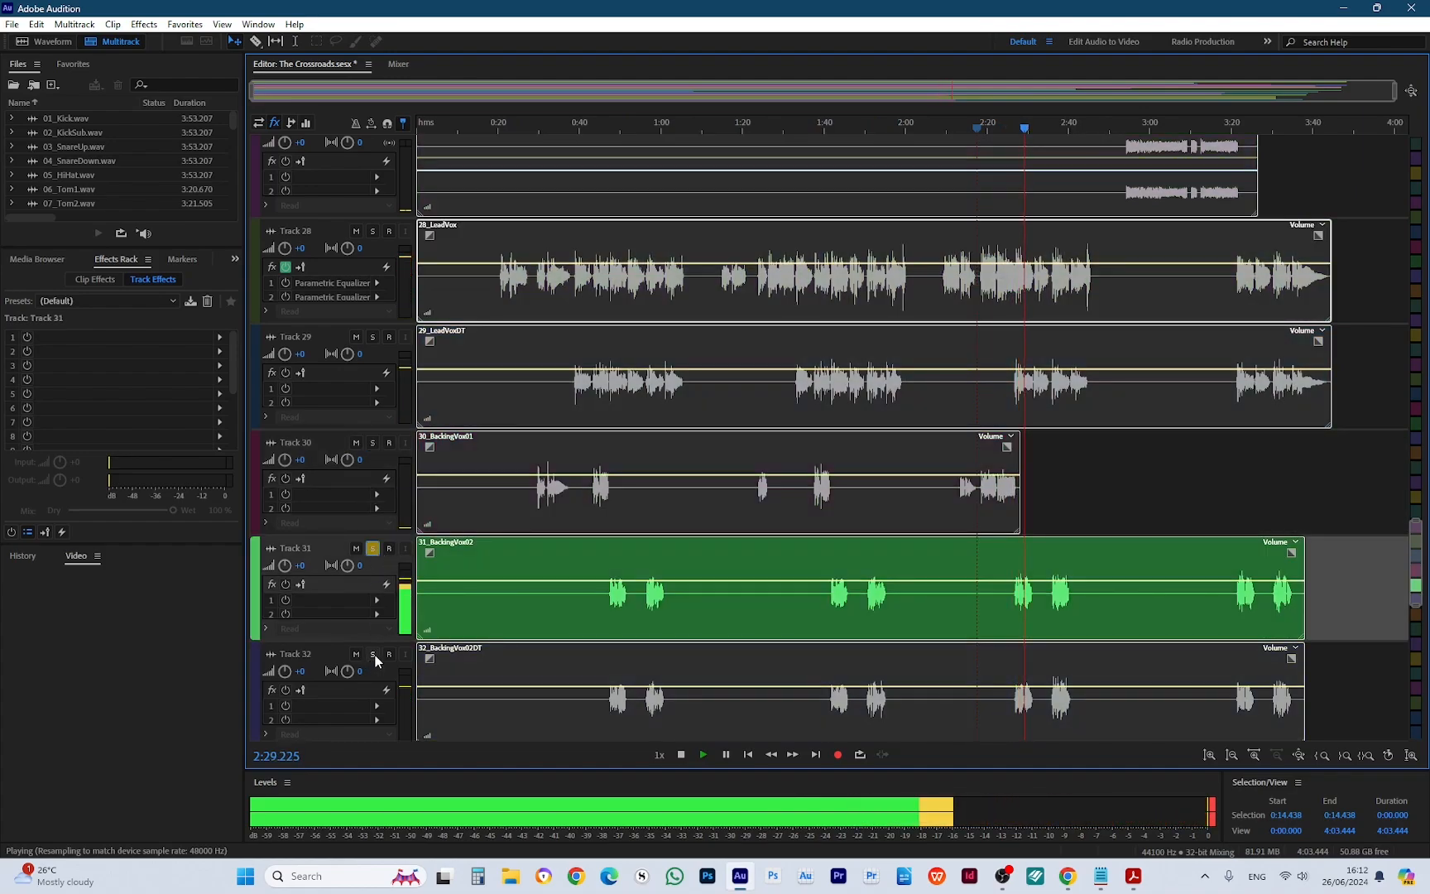
pyautogui.click(374, 655)
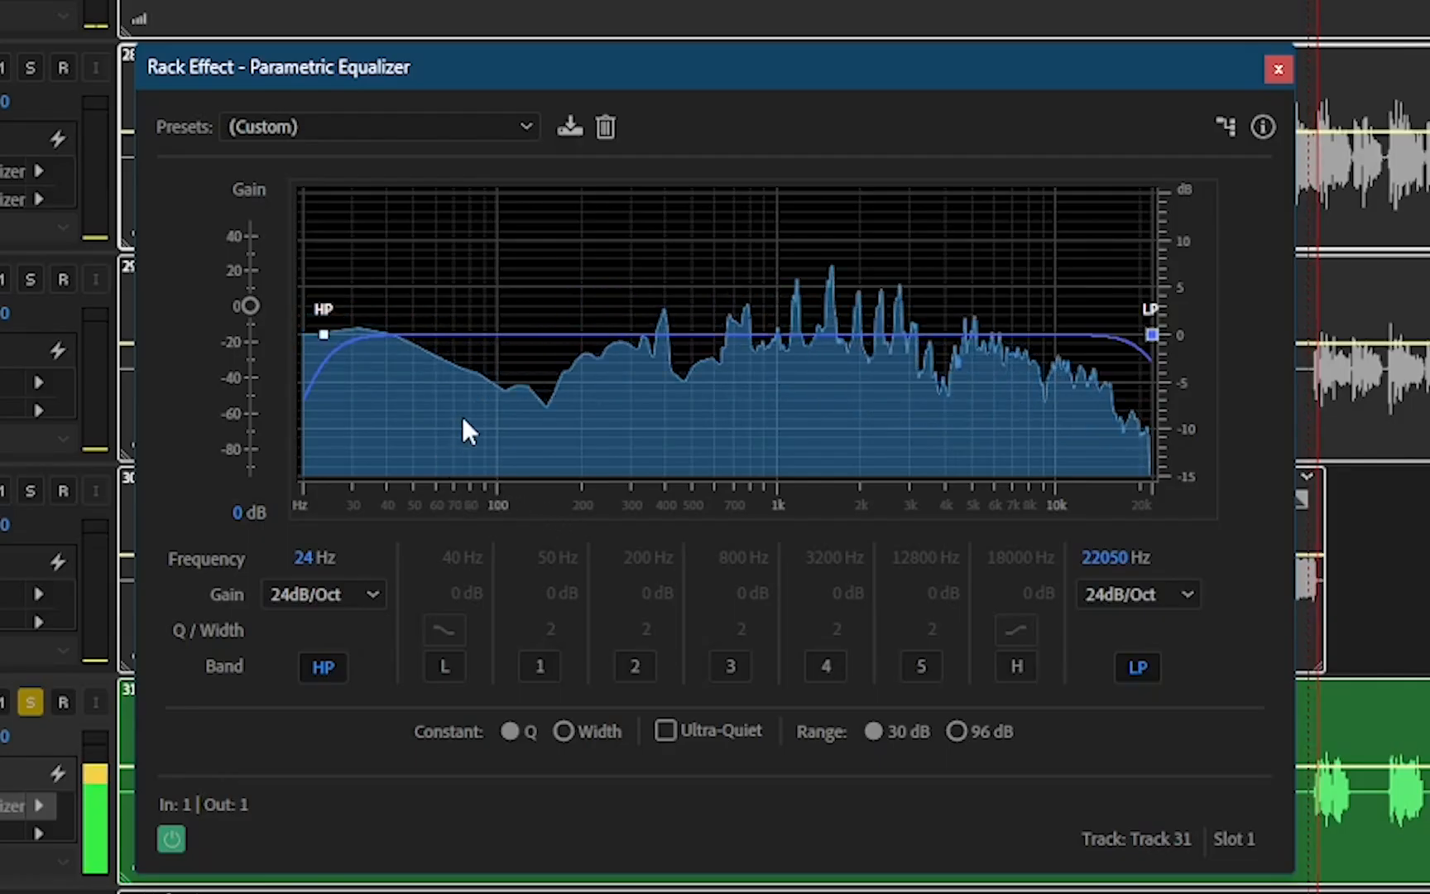
# Set Track 31's high-pass cutoff to about 284 Hz and solo Track 28 alongside it
pyautogui.moveTo(319, 331); pyautogui.dragTo(626, 335)
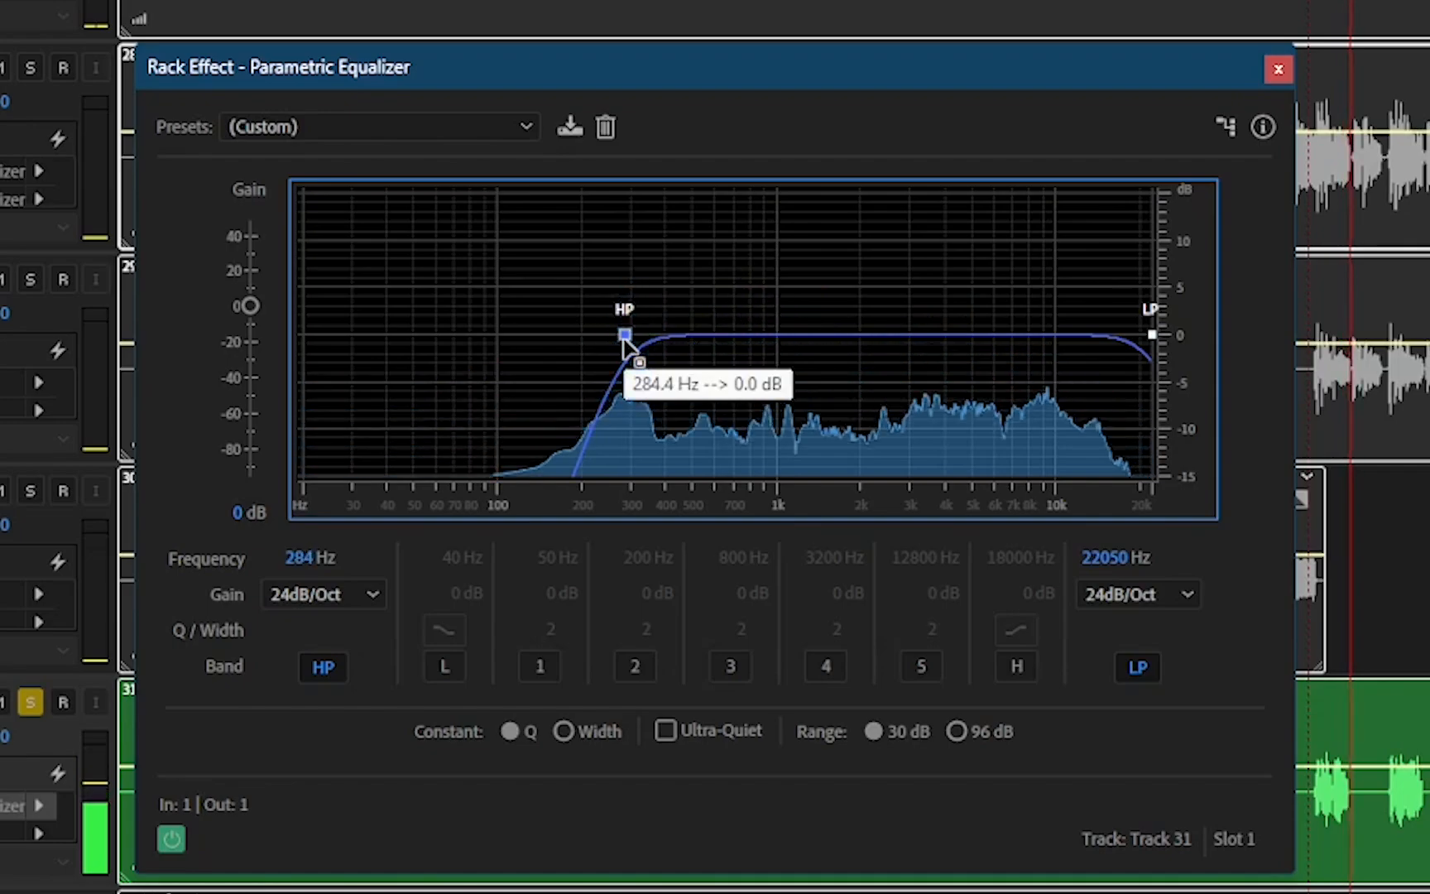
pyautogui.click(31, 69)
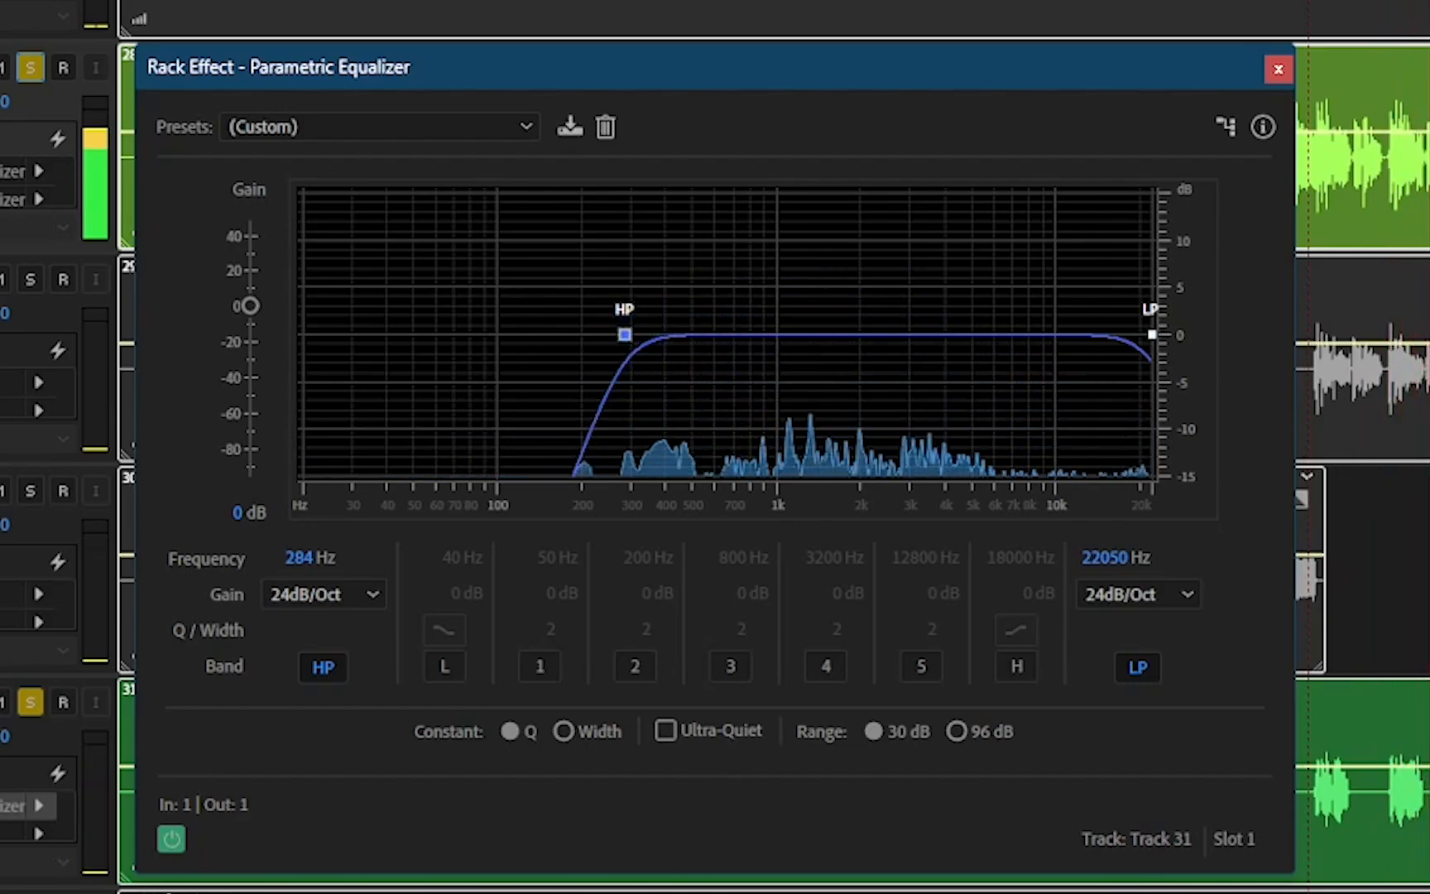
# Add a Parametric Equalizer to Track 32 with its high-pass cutoff at about 158 Hz and low-pass cutoff at about 9560 Hz
pyautogui.rightClick(26, 805)
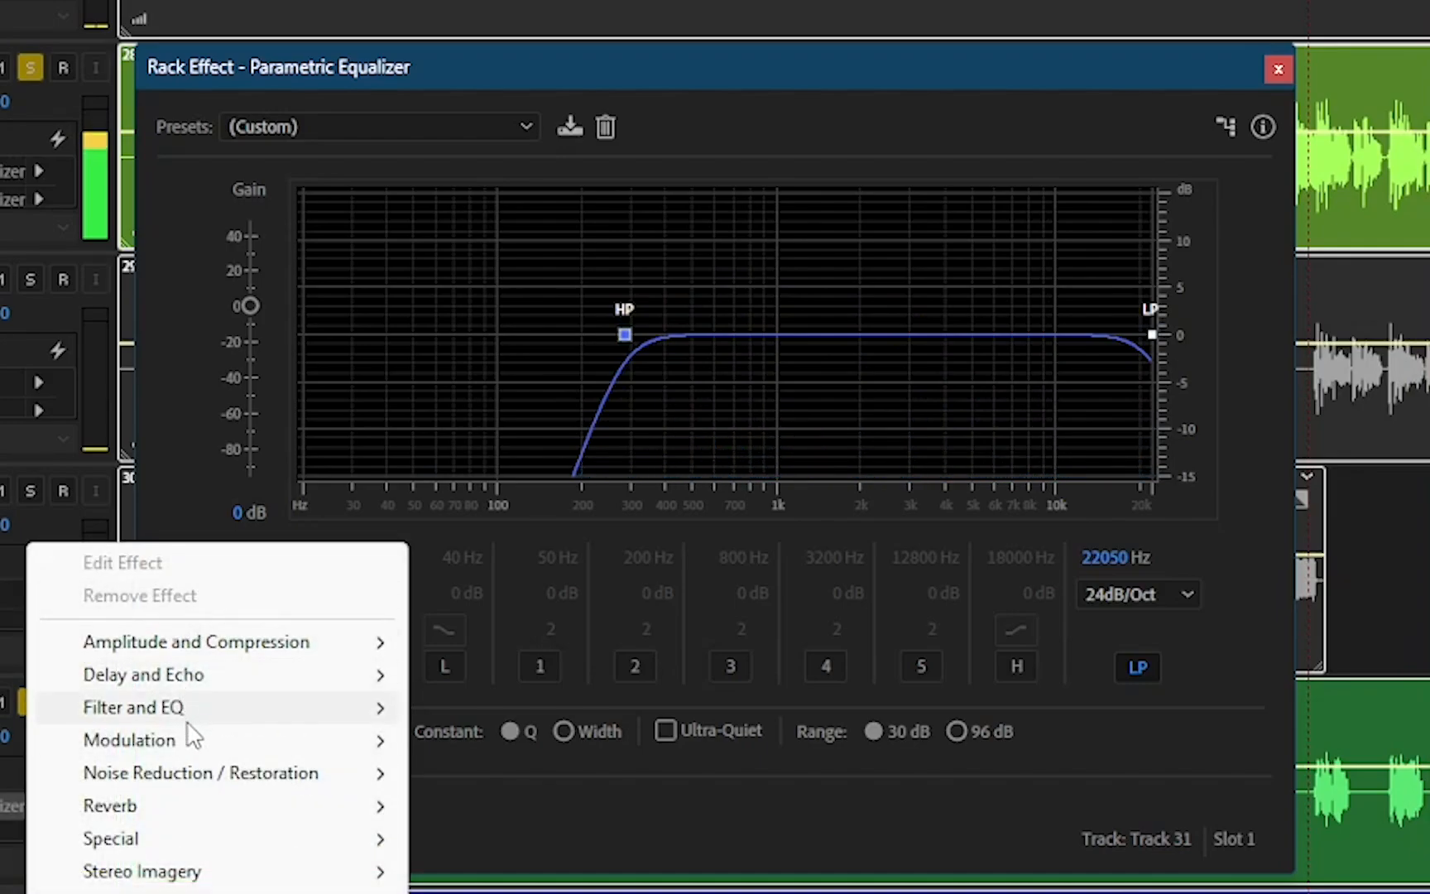
pyautogui.moveTo(190, 717)
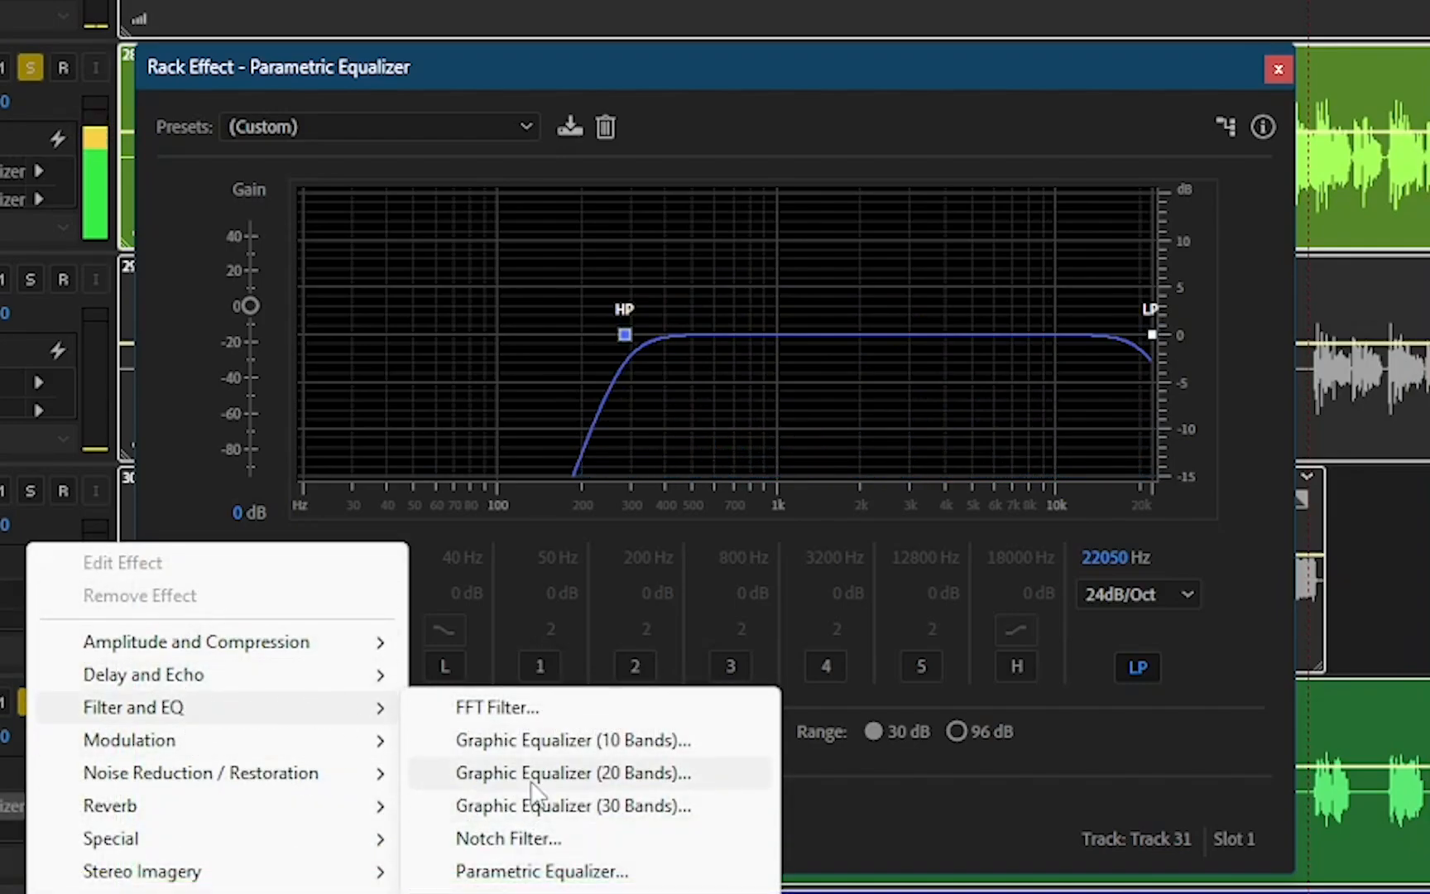
pyautogui.click(541, 871)
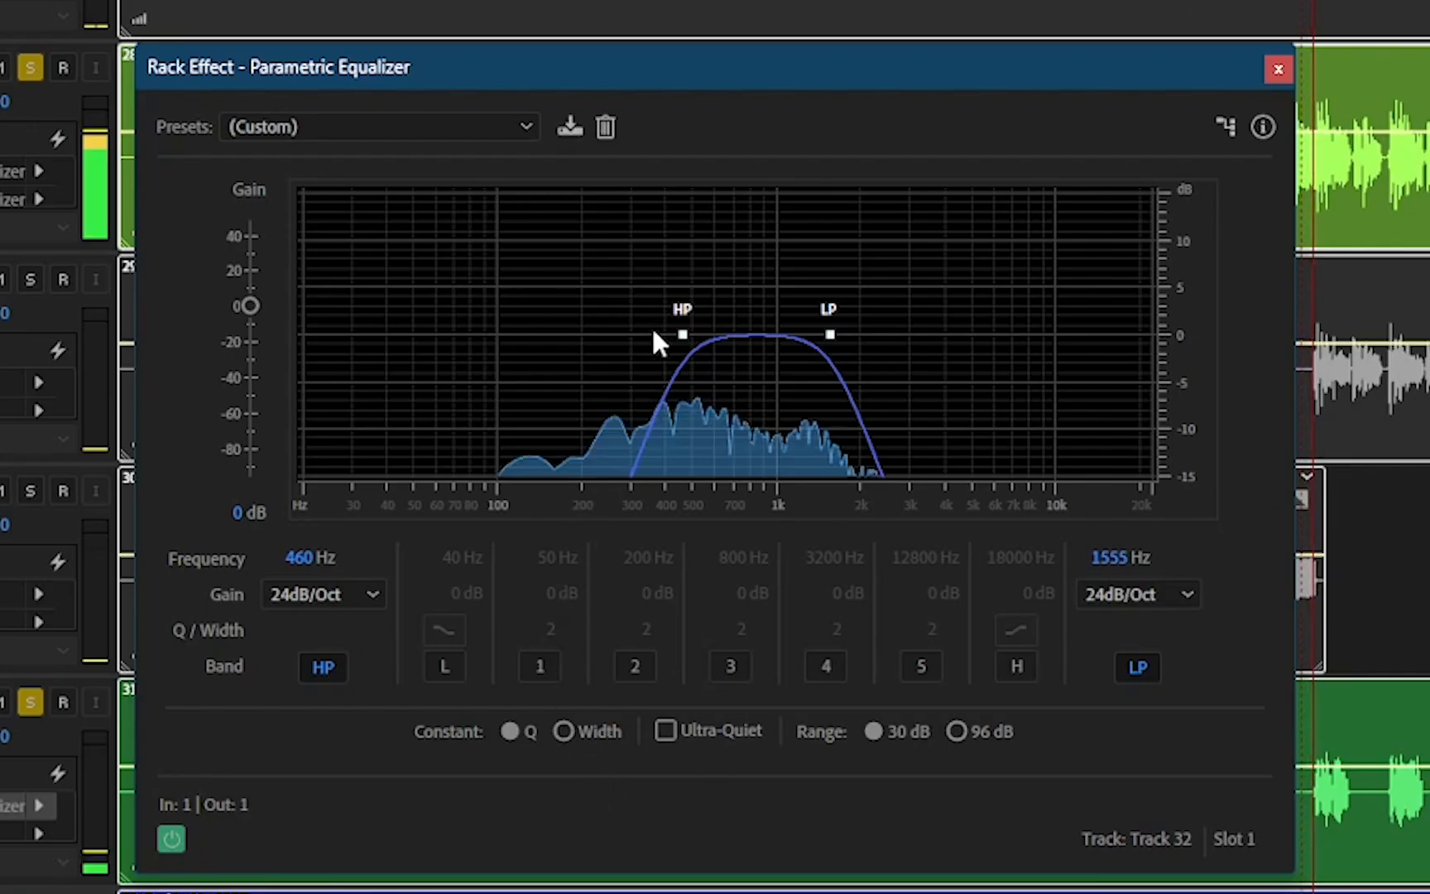
pyautogui.moveTo(682, 335); pyautogui.dragTo(542, 361)
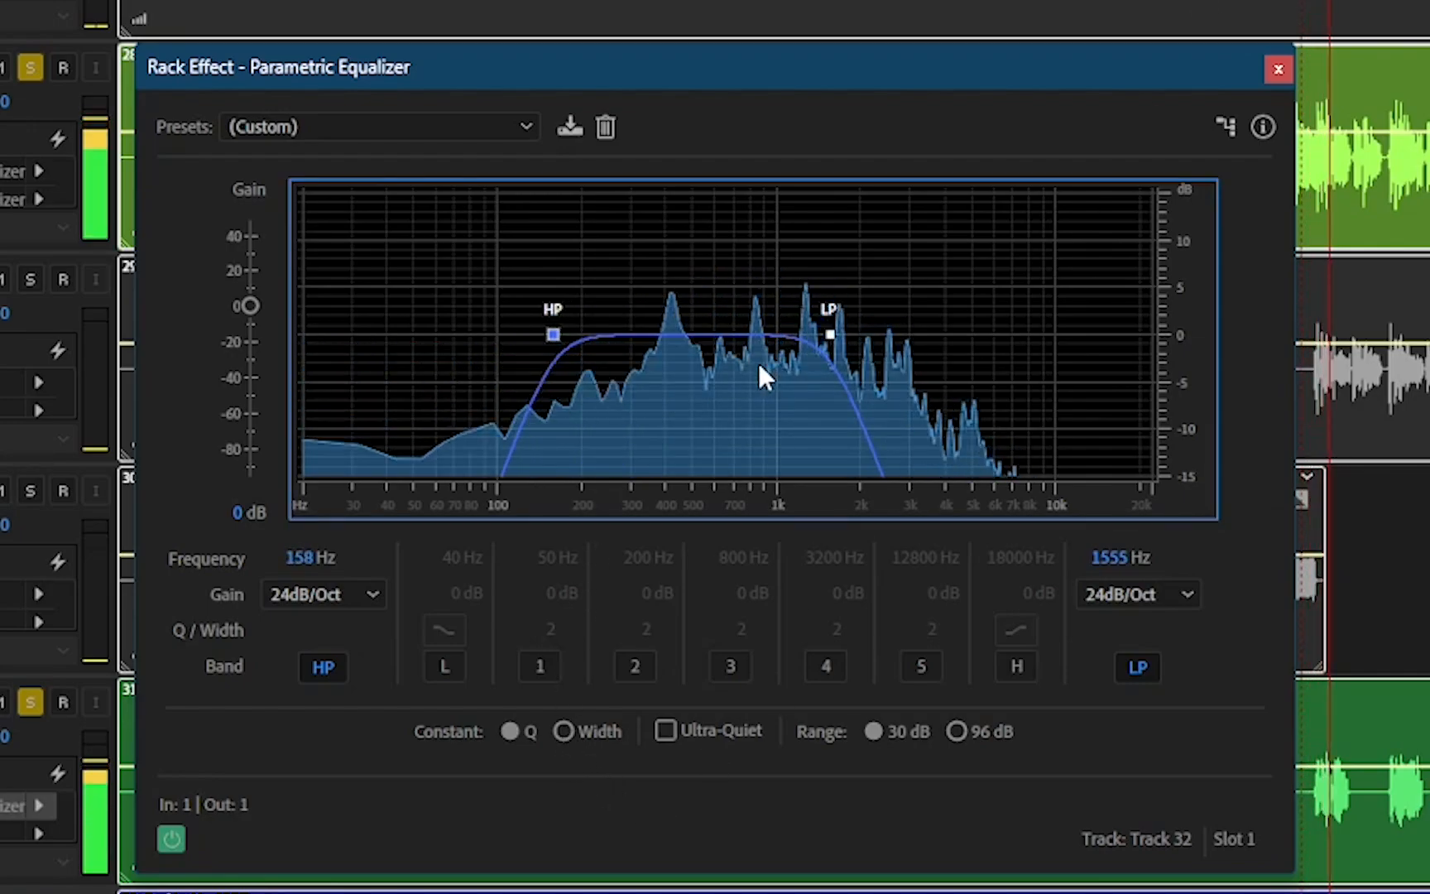
pyautogui.moveTo(830, 334); pyautogui.dragTo(1051, 335)
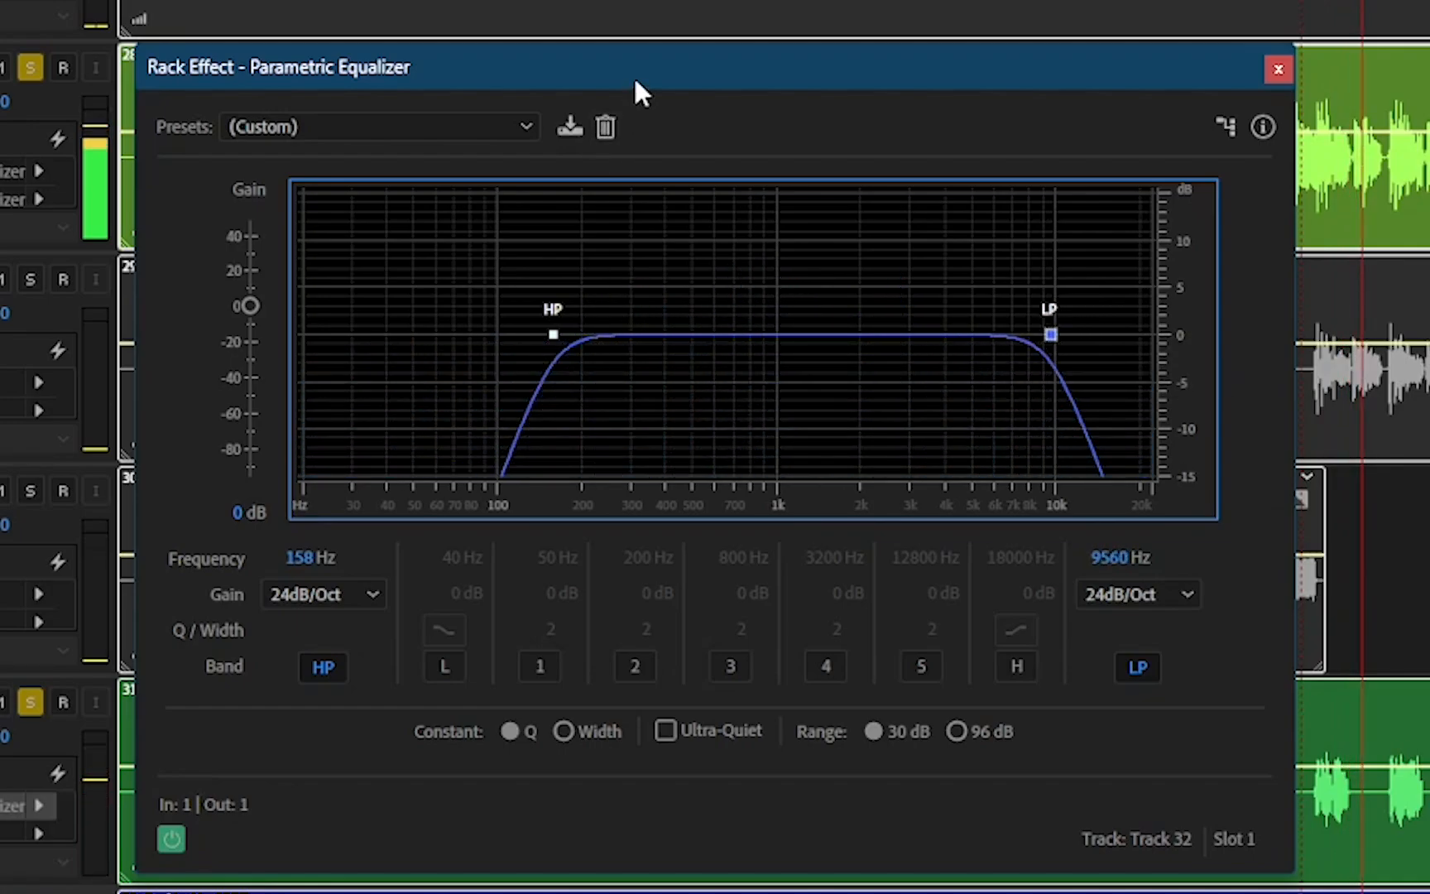
# Raise Track 32's high-pass cutoff to about 300 Hz, close to Track 31's setting, and close the equalizers
pyautogui.moveTo(635, 80); pyautogui.dragTo(179, 49)
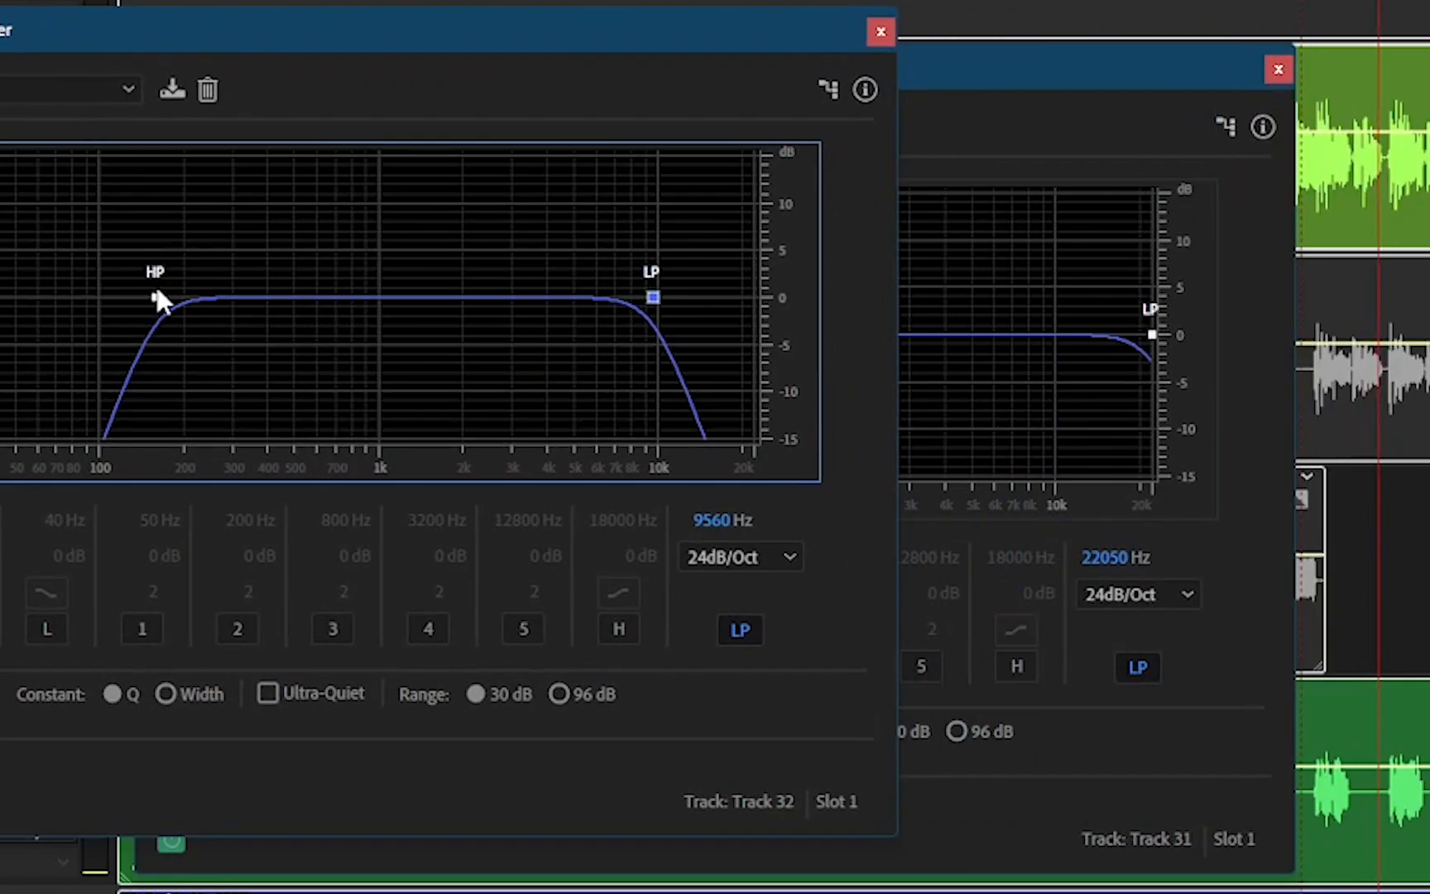
pyautogui.moveTo(156, 291); pyautogui.dragTo(230, 319)
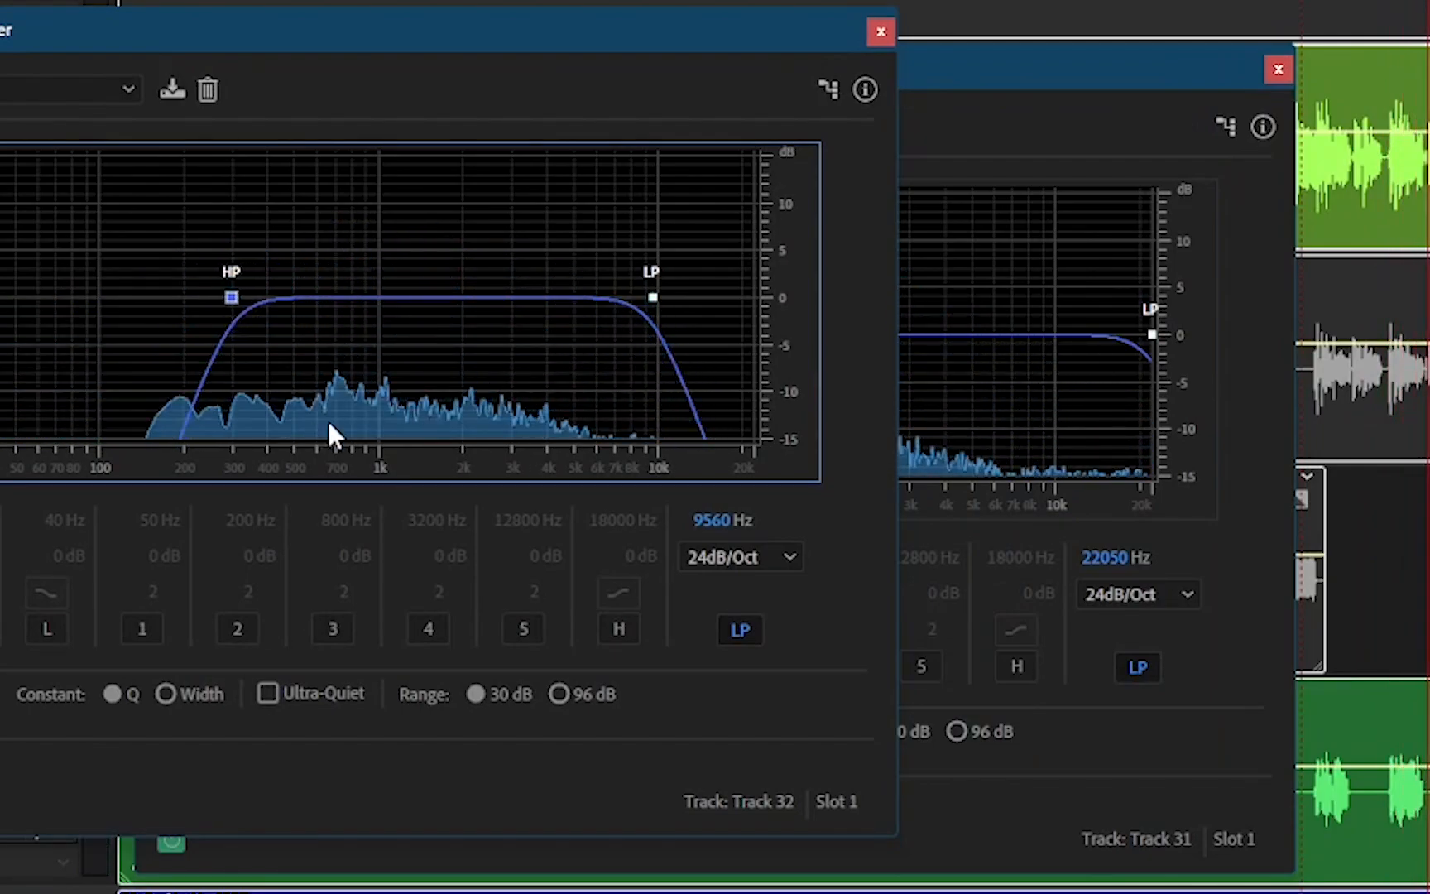
pyautogui.moveTo(418, 30); pyautogui.dragTo(1279, 407)
pyautogui.click(1285, 69)
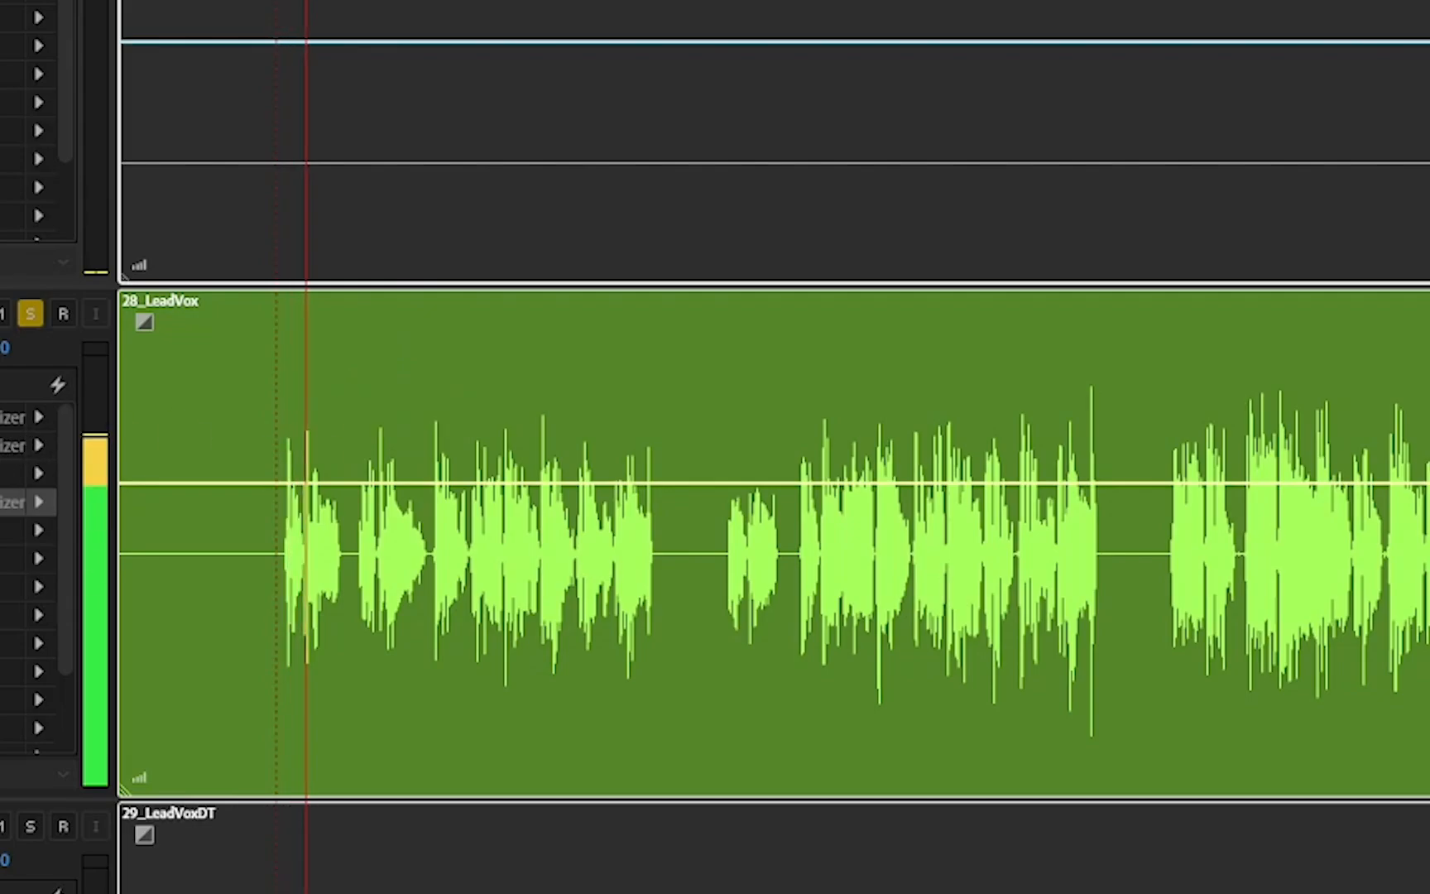
# Open Track 28's Parametric Equalizer in slot 4 and raise the low-pass cutoff to about 8880 Hz
pyautogui.doubleClick(12, 502)
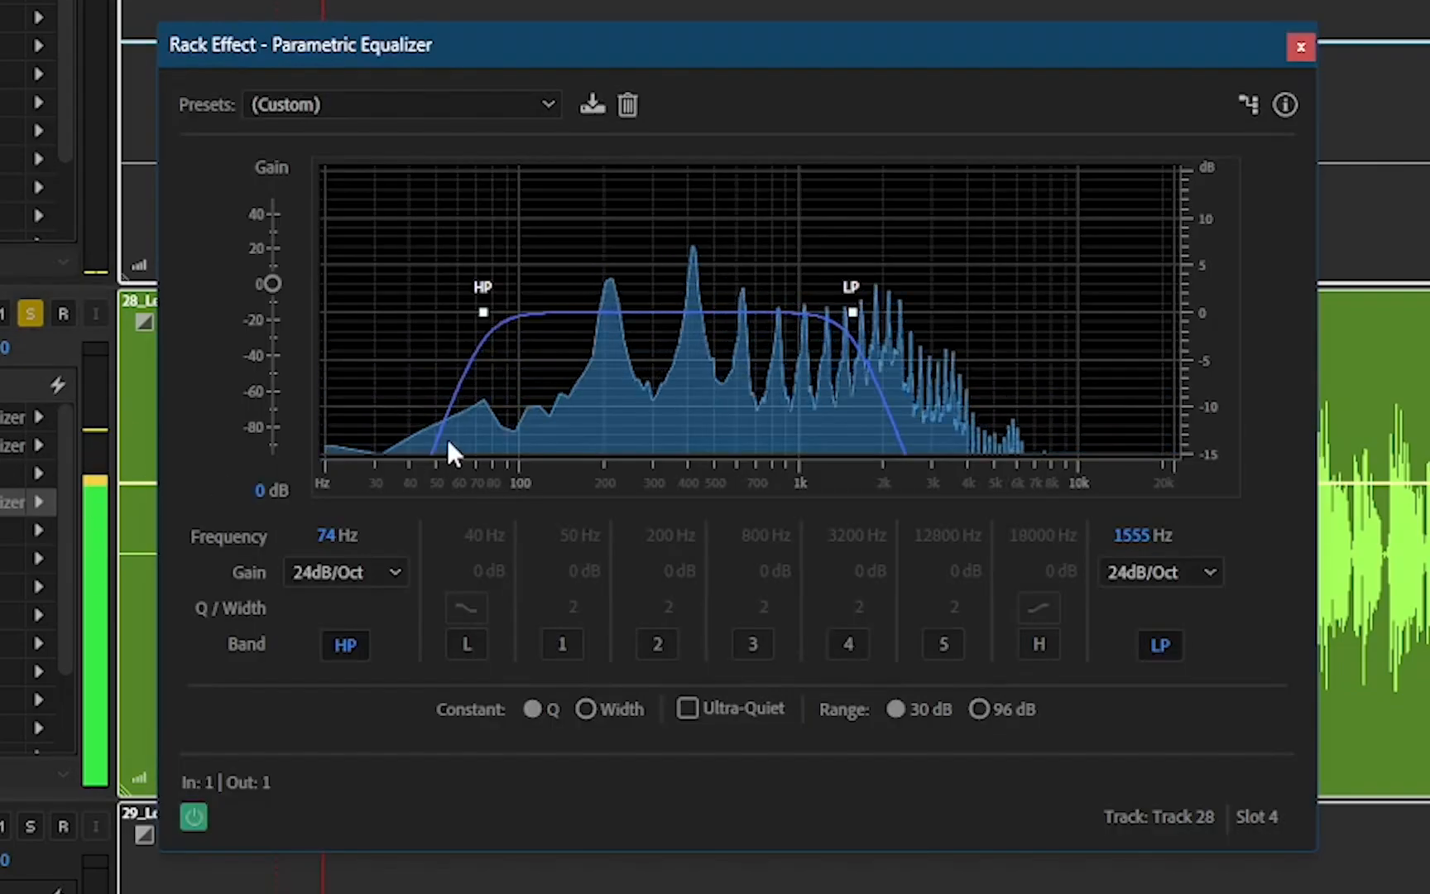
pyautogui.moveTo(856, 310); pyautogui.dragTo(1019, 306)
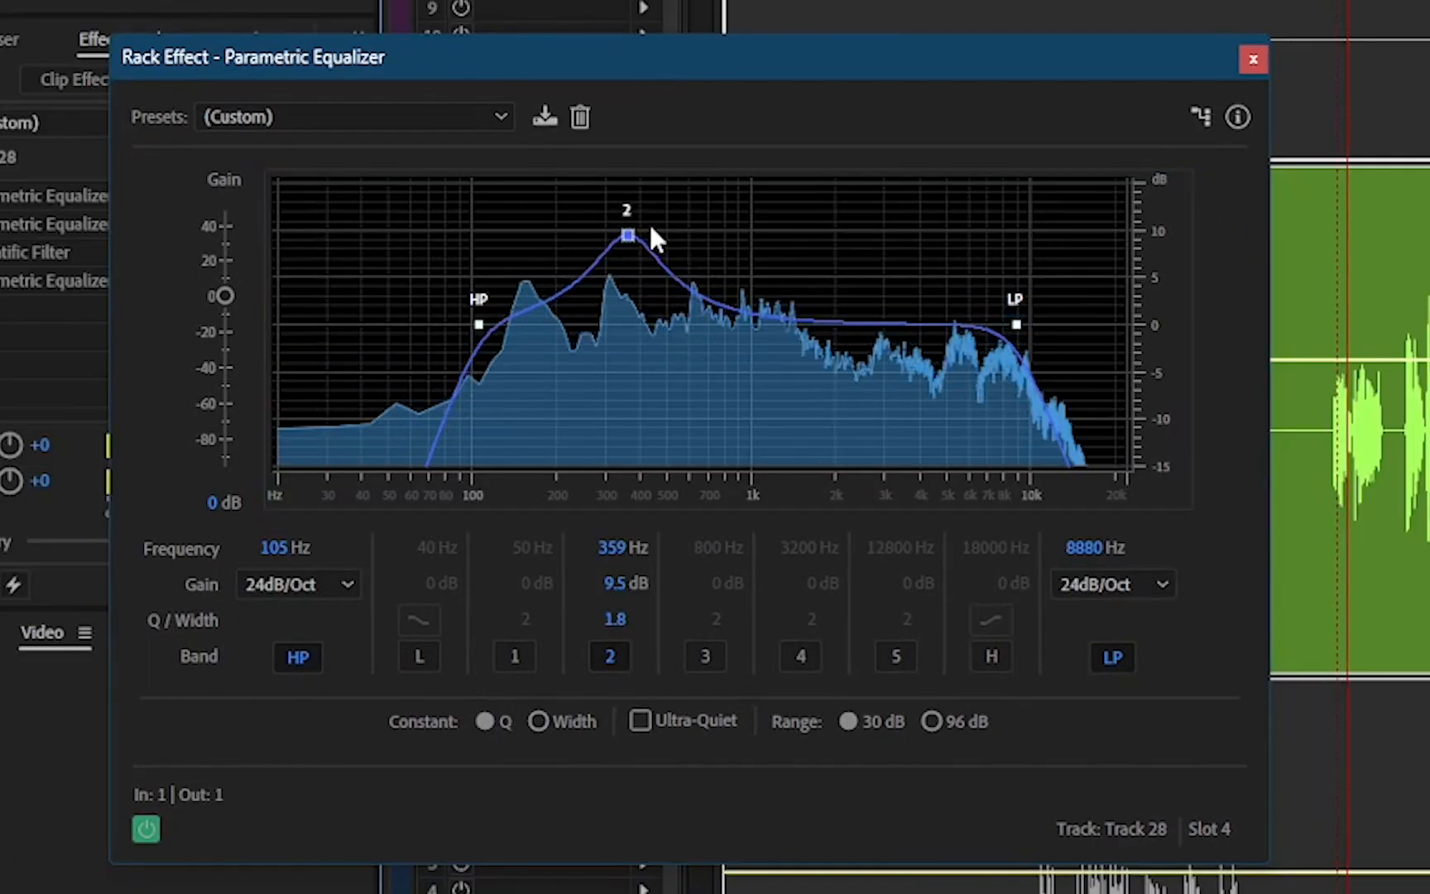
# Sweep Track 28's band 2 up to about 2663 Hz, setting its gain to 2.7 dB and Q to 3.8
pyautogui.moveTo(628, 237)
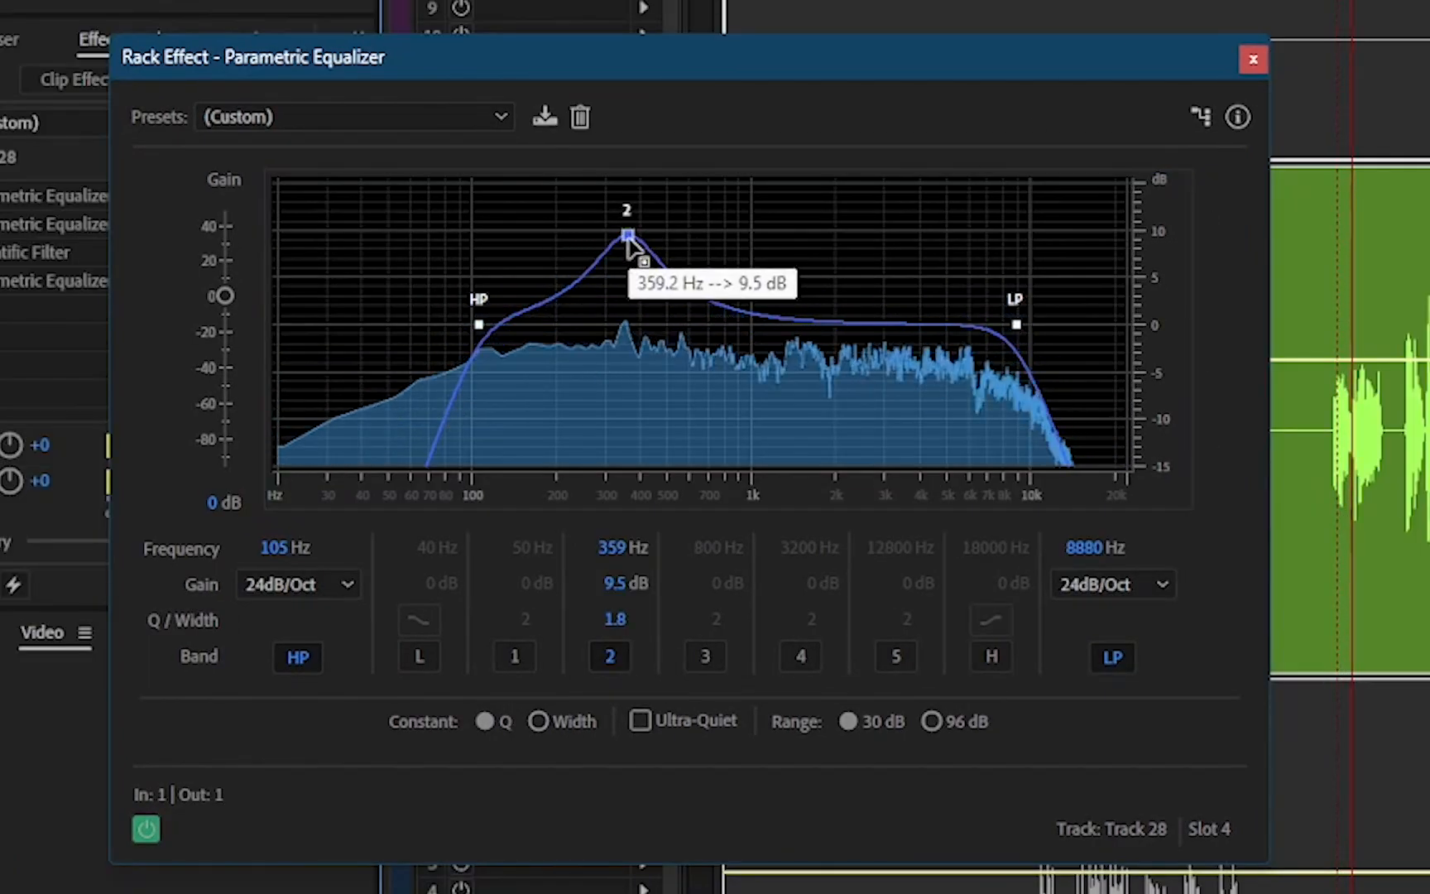
pyautogui.moveTo(628, 236); pyautogui.dragTo(791, 232)
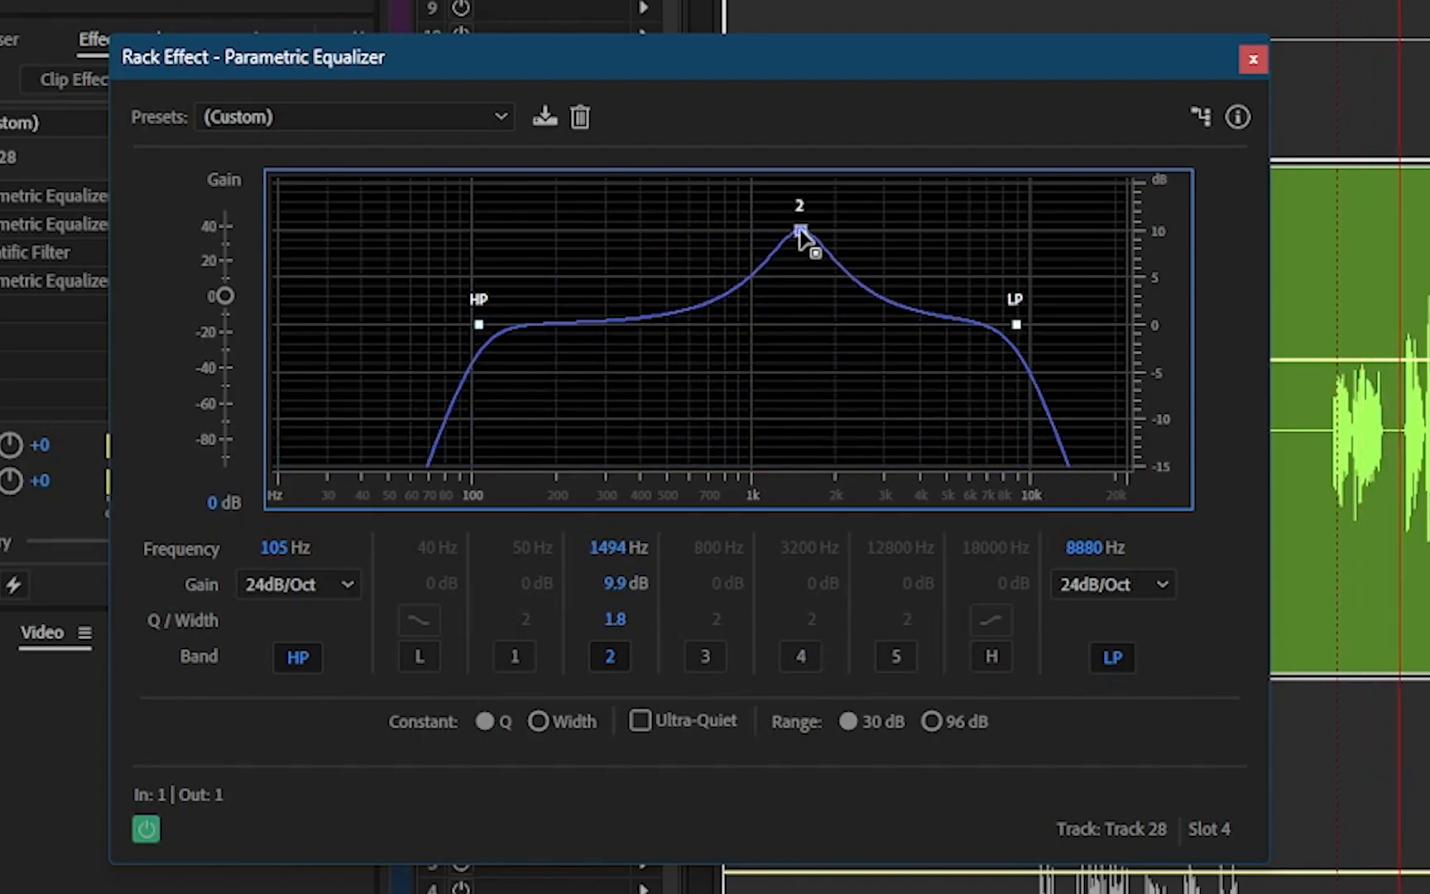
pyautogui.moveTo(800, 232); pyautogui.dragTo(869, 250)
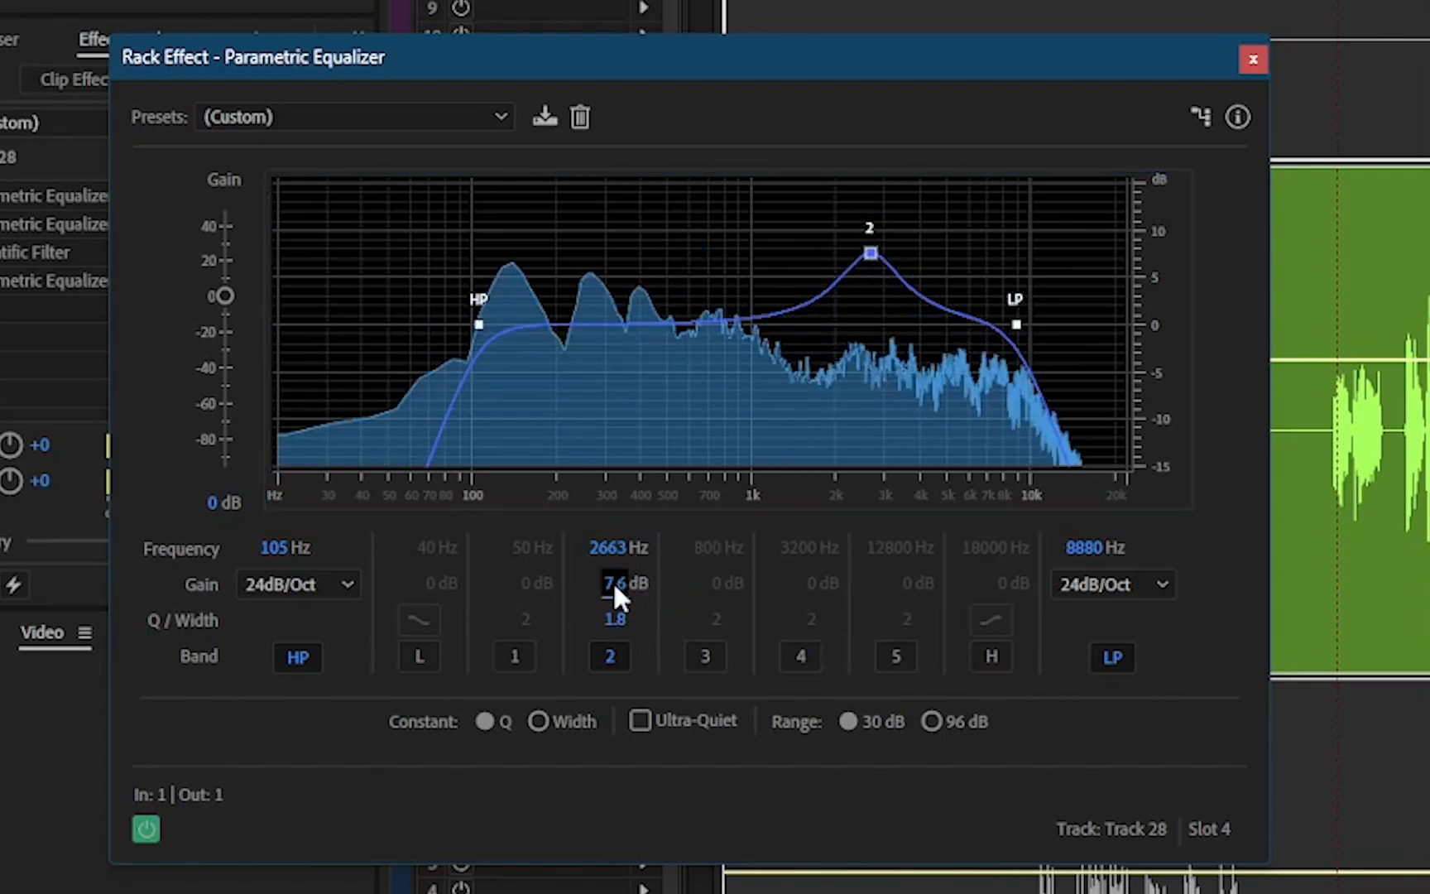
pyautogui.moveTo(612, 580); pyautogui.dragTo(602, 584)
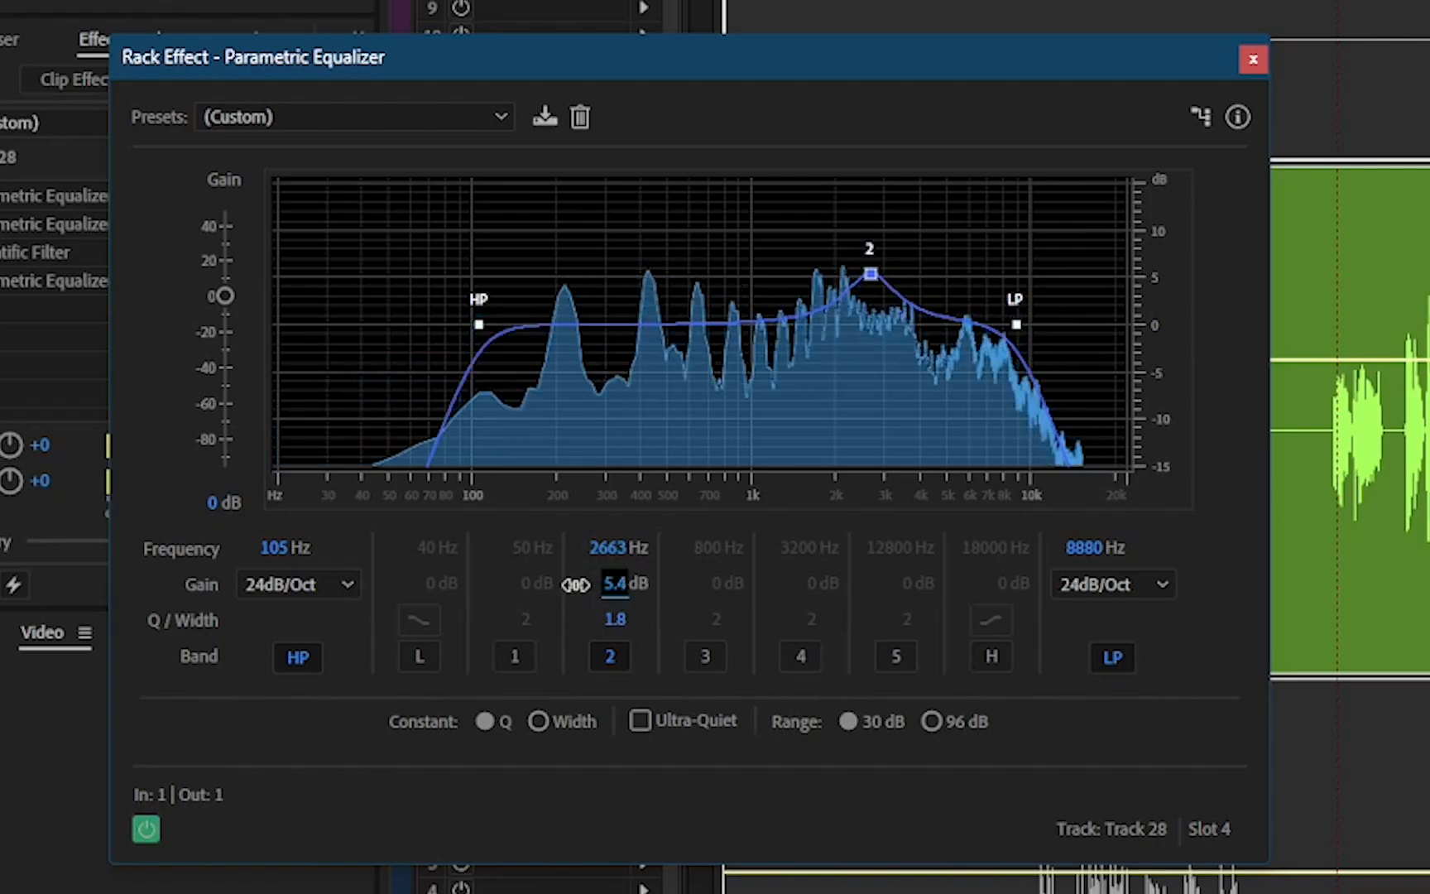
pyautogui.moveTo(546, 585); pyautogui.dragTo(537, 585)
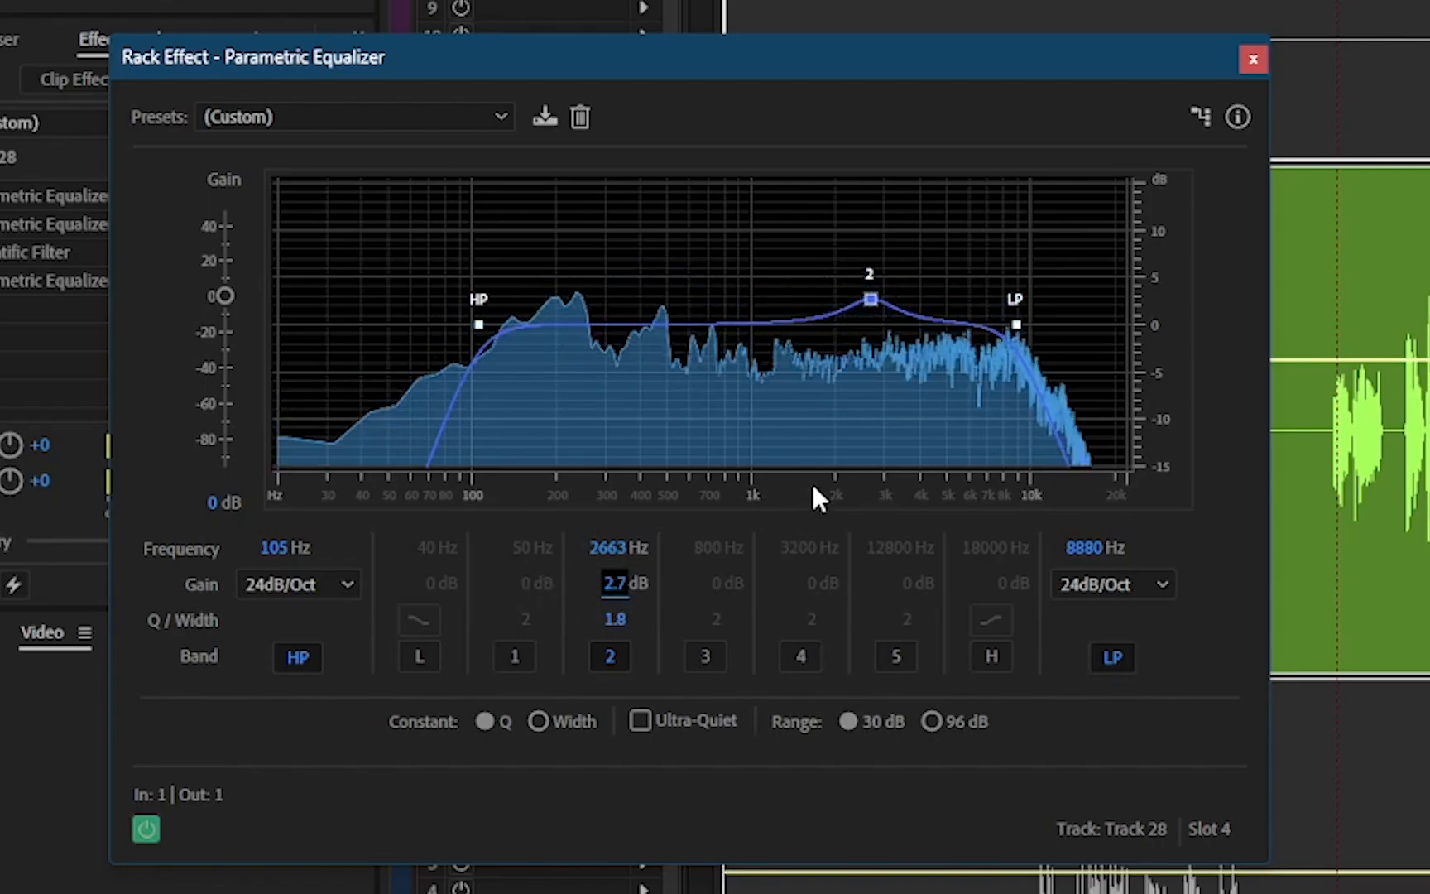
pyautogui.click(614, 619)
pyautogui.moveTo(608, 615); pyautogui.dragTo(646, 626)
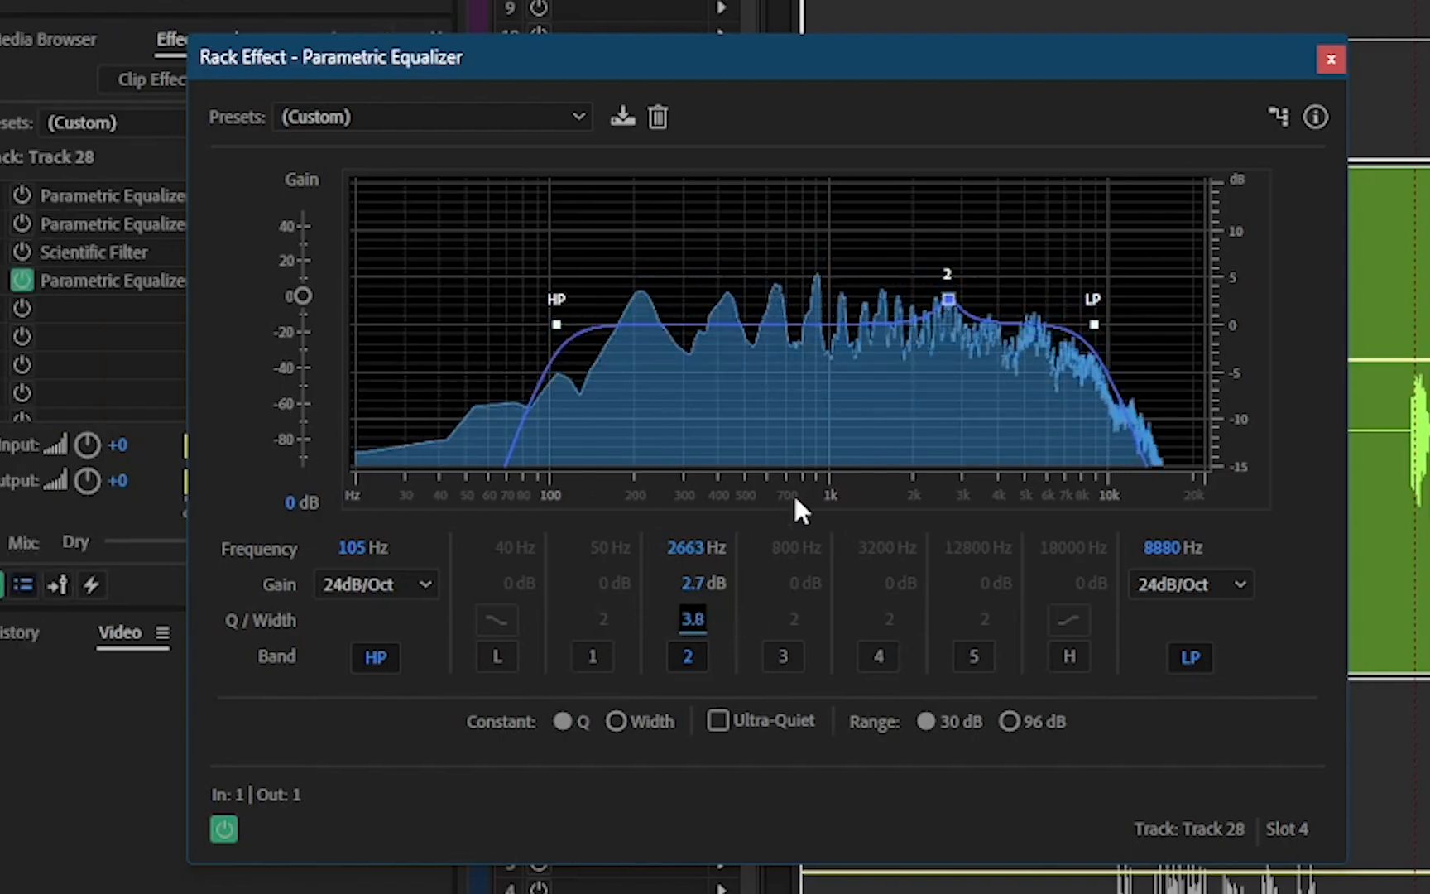
# Enable band 1 as a narrow cut of -9 dB at about 355 Hz with Q 8.6, and set band 2's Q to 3
pyautogui.click(592, 654)
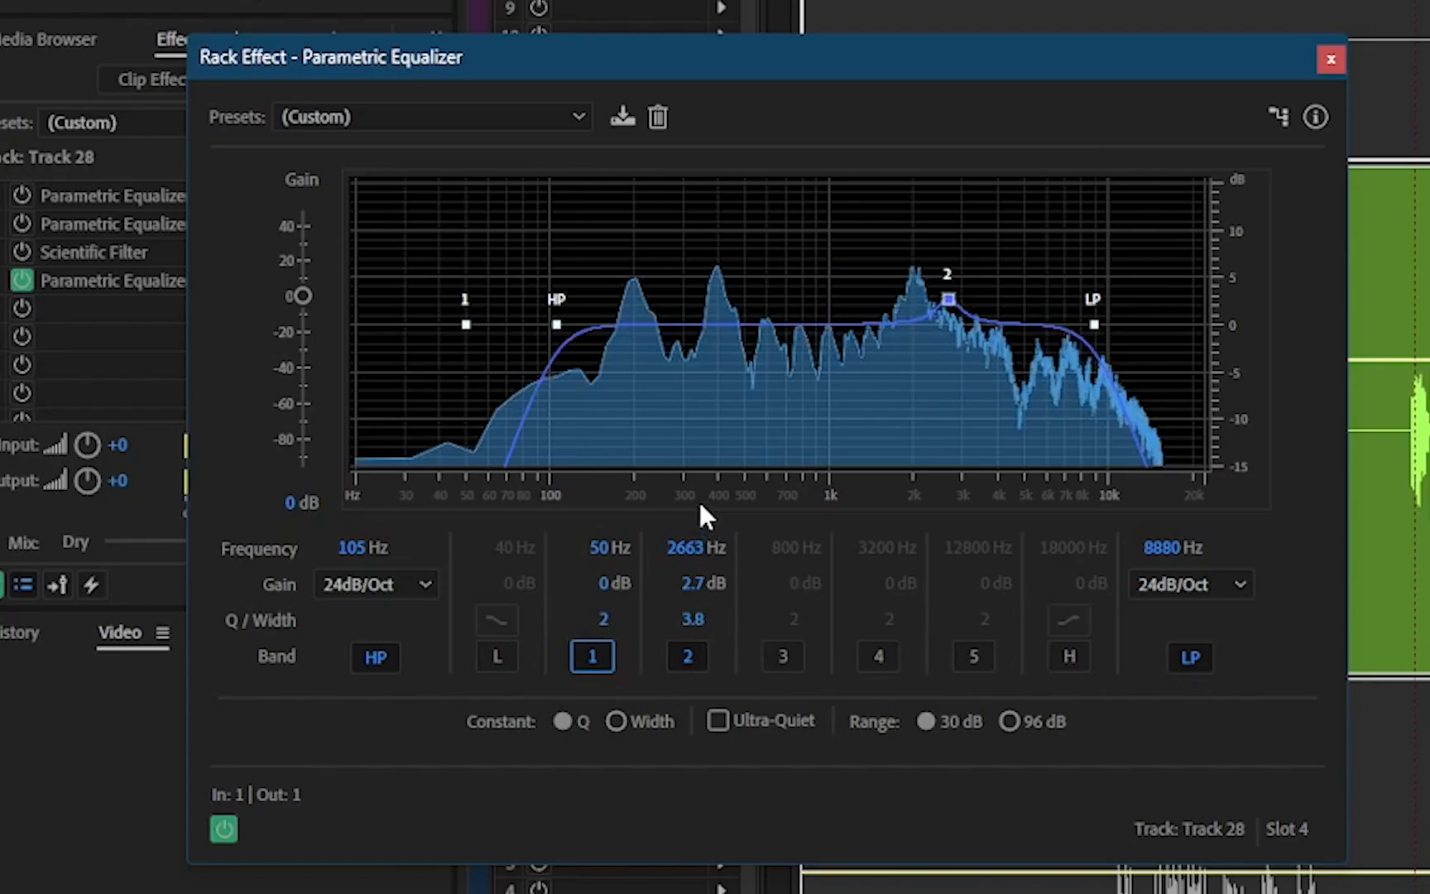
pyautogui.moveTo(464, 327); pyautogui.dragTo(706, 322)
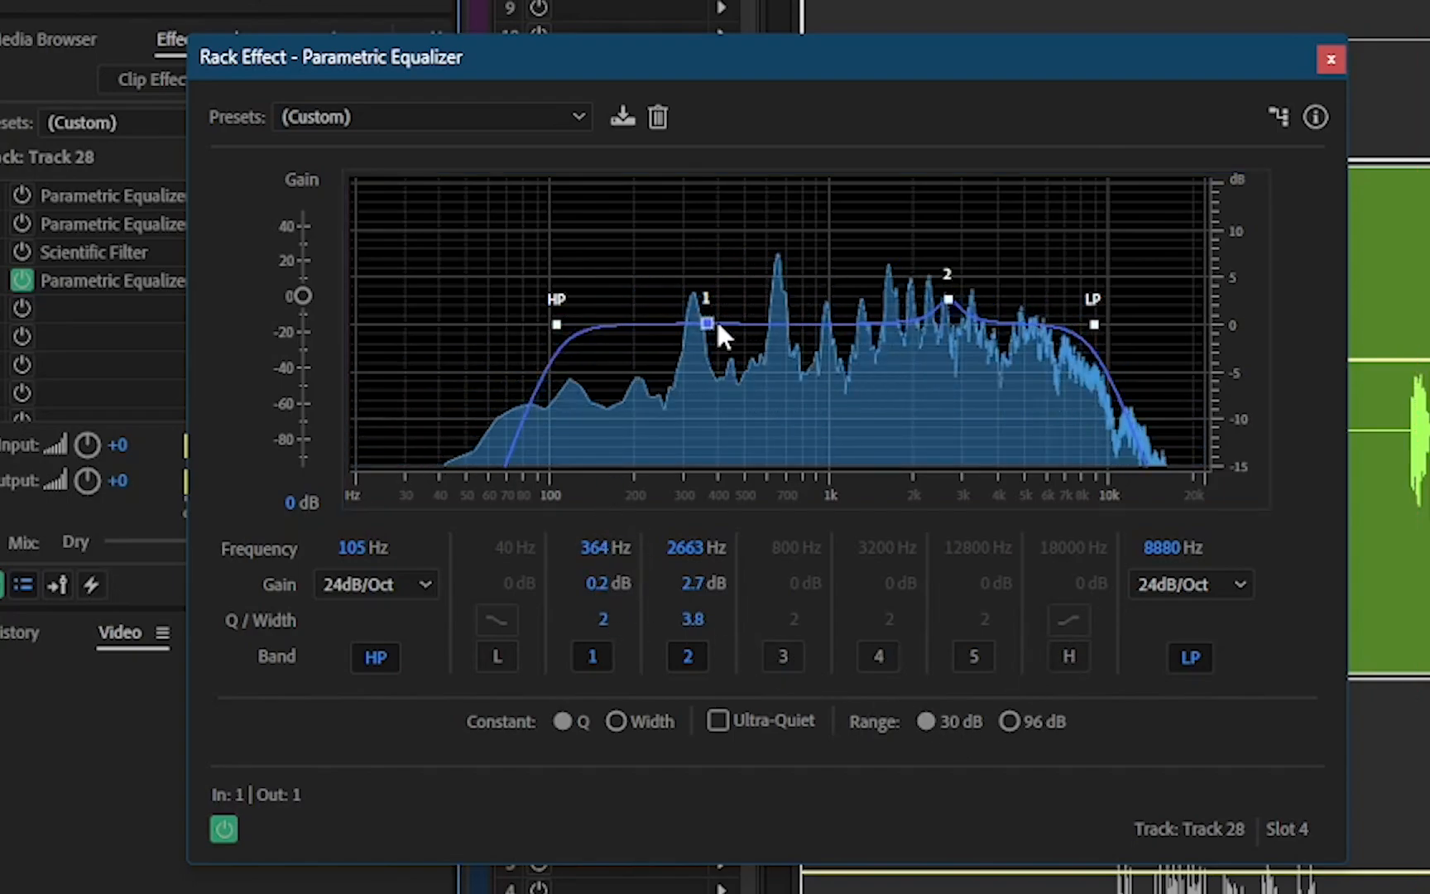
pyautogui.moveTo(708, 323); pyautogui.dragTo(704, 409)
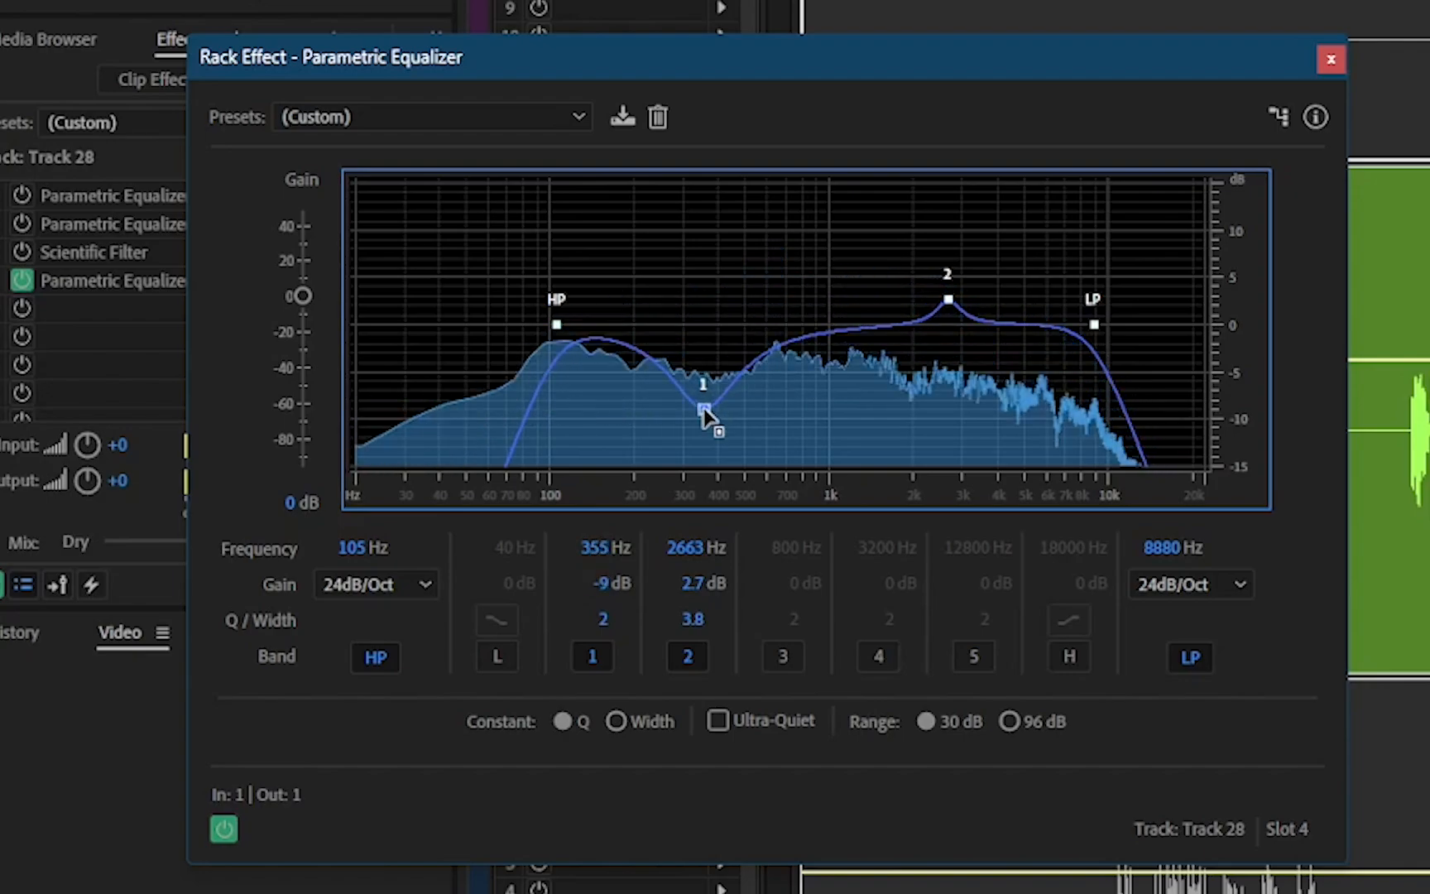
pyautogui.moveTo(698, 621); pyautogui.dragTo(645, 625)
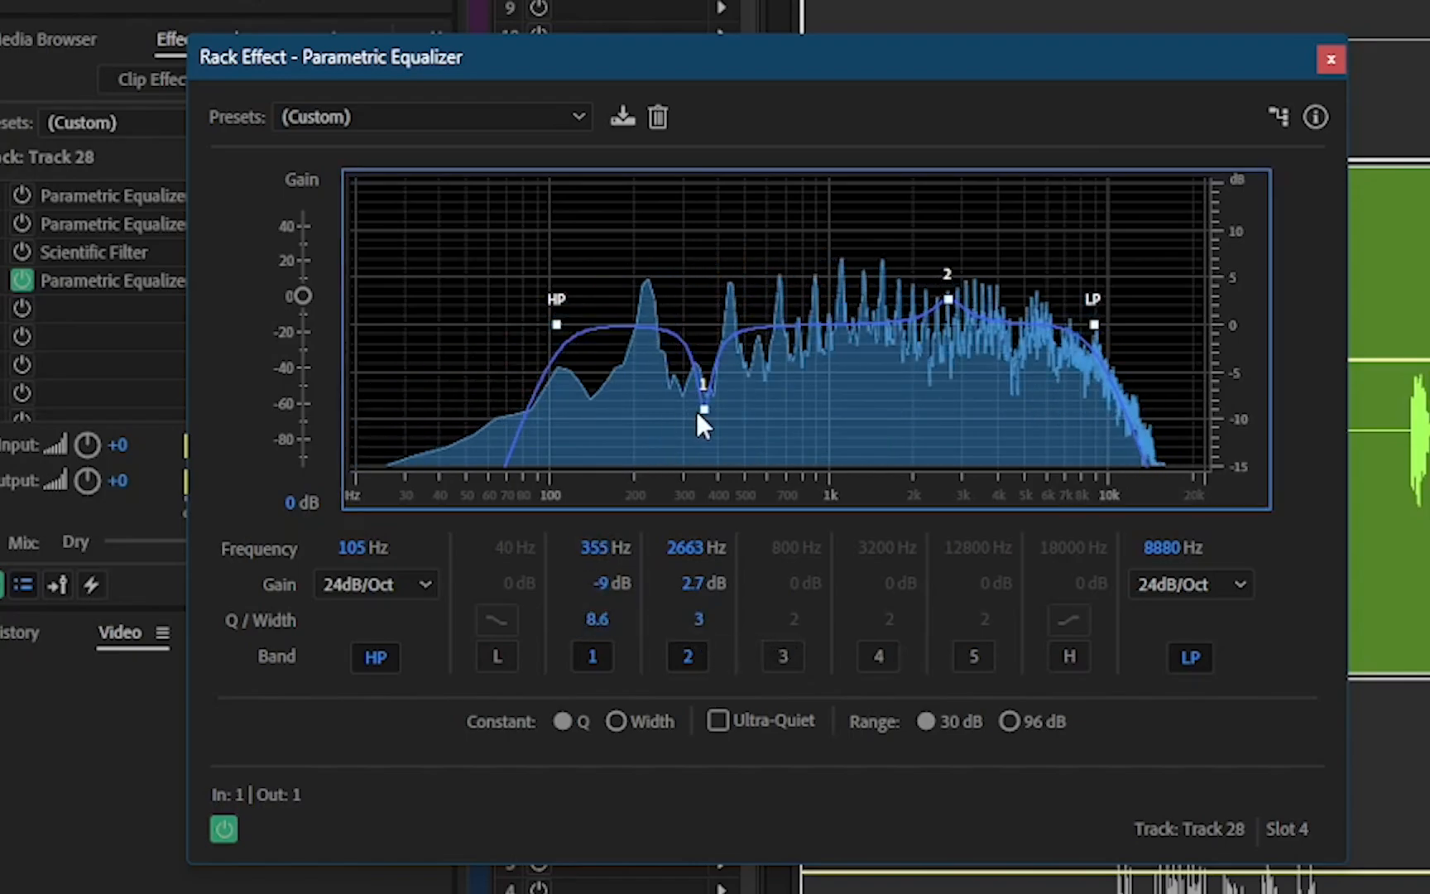
# Sweep the band 1 cut to about 972 Hz and set its Q to 17.5 and gain to -6.5 dB
pyautogui.moveTo(704, 412); pyautogui.dragTo(639, 425)
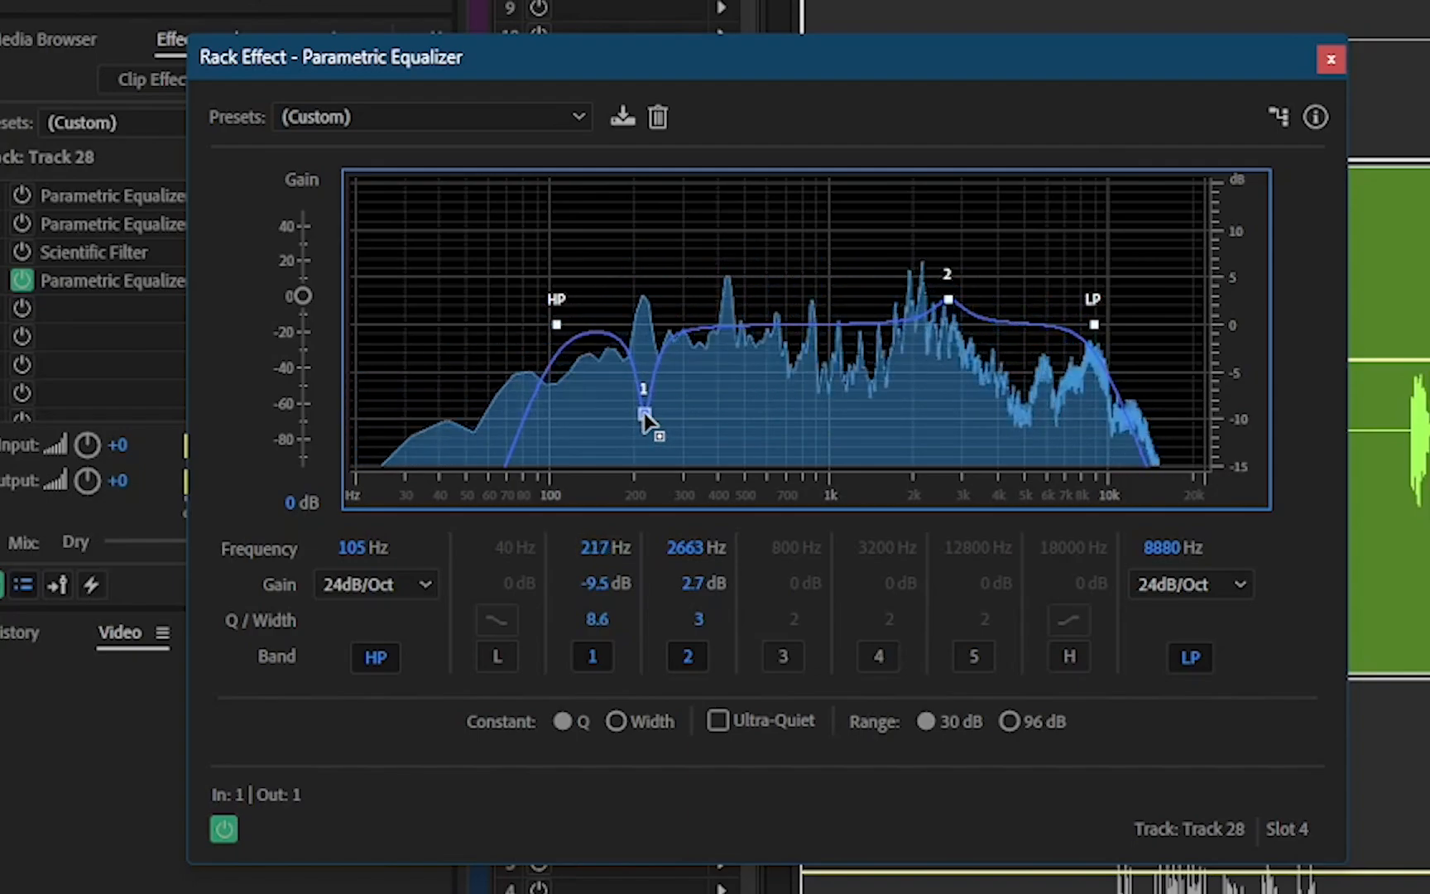
pyautogui.moveTo(675, 420); pyautogui.dragTo(814, 413)
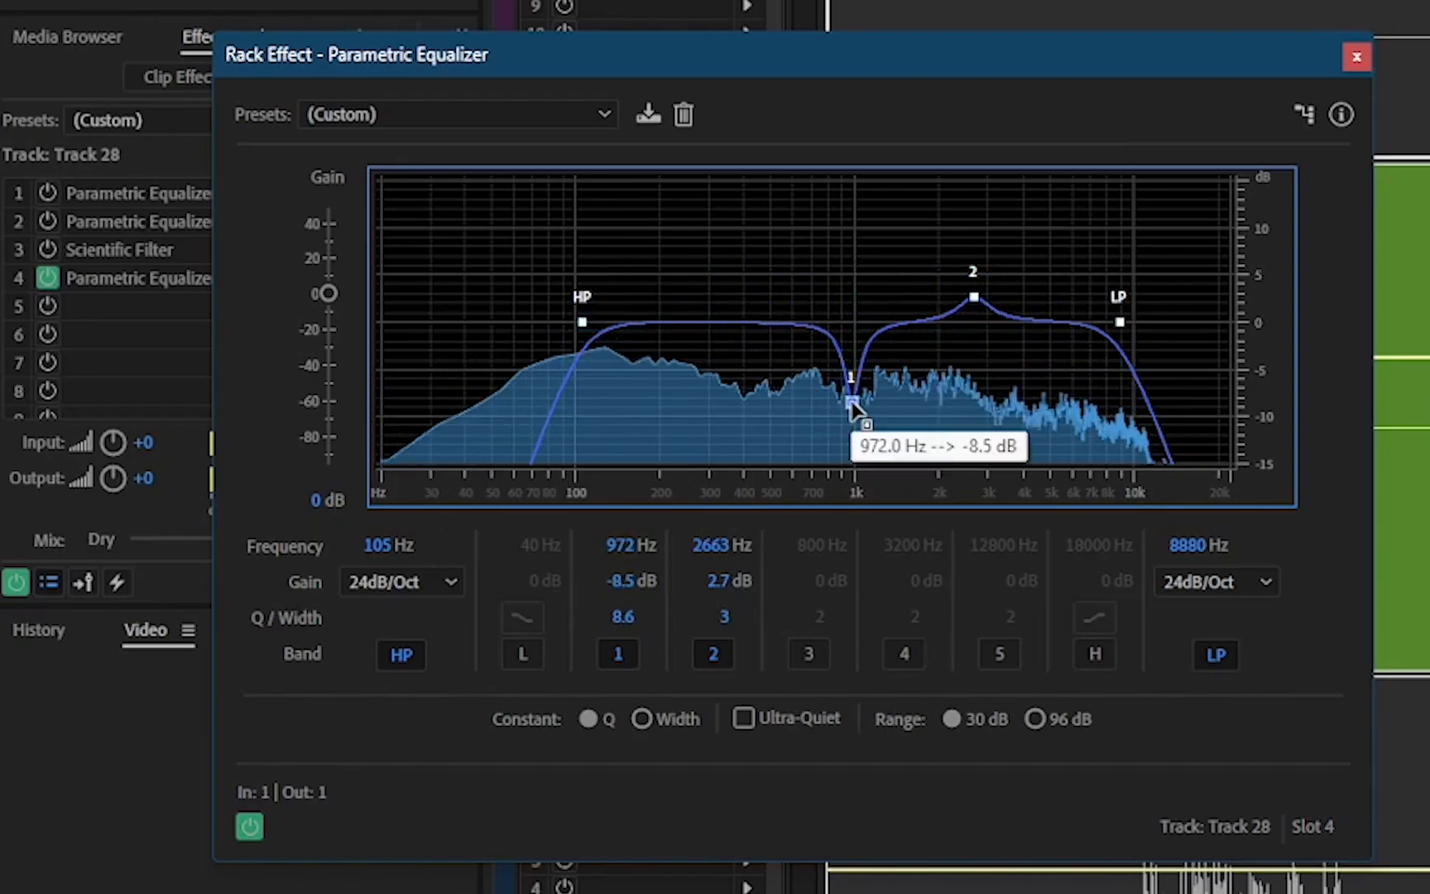
pyautogui.click(623, 616)
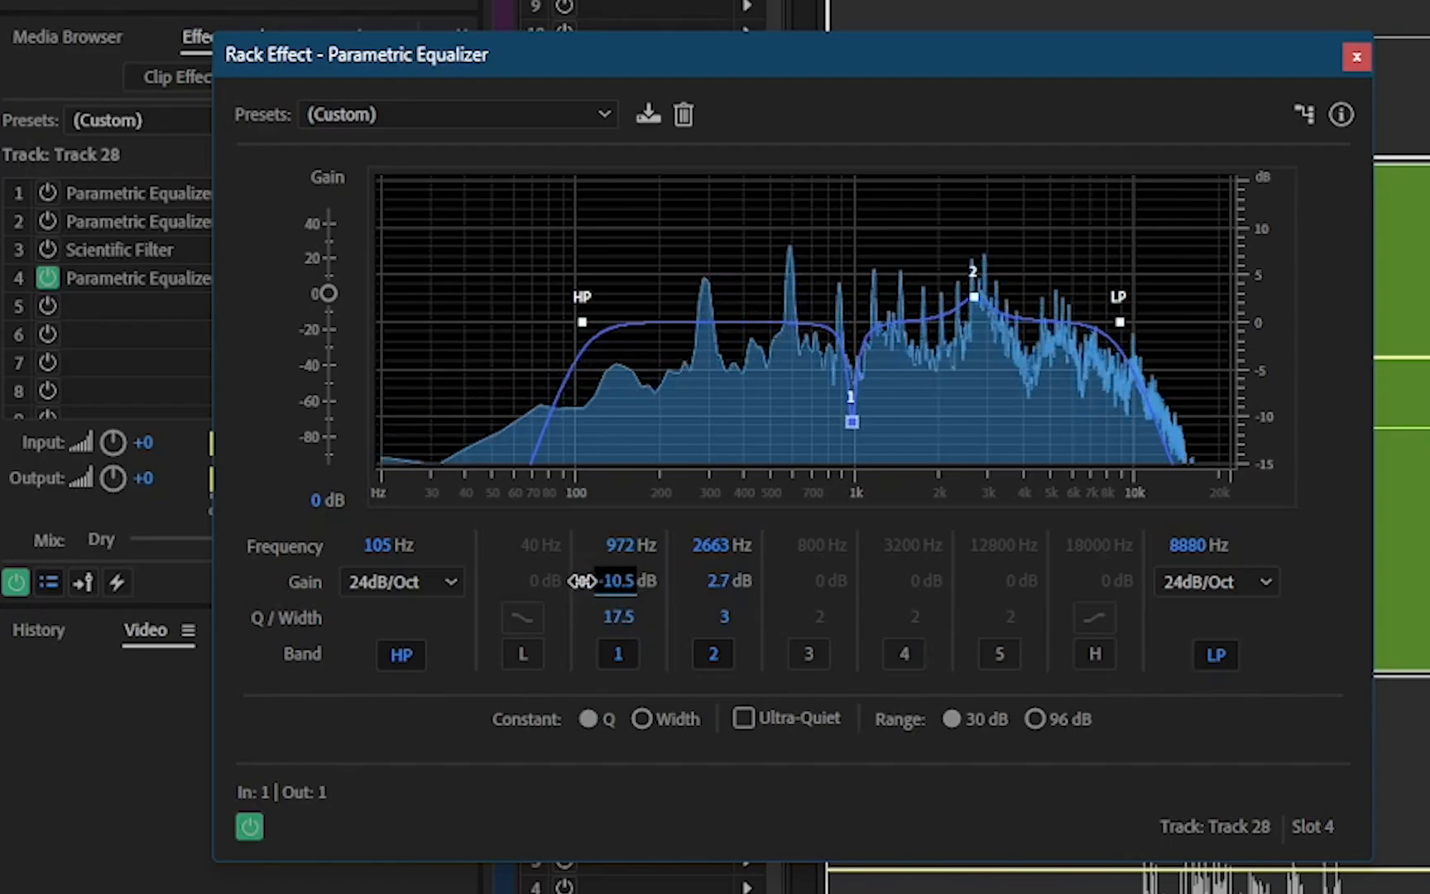
pyautogui.moveTo(579, 582); pyautogui.dragTo(633, 575)
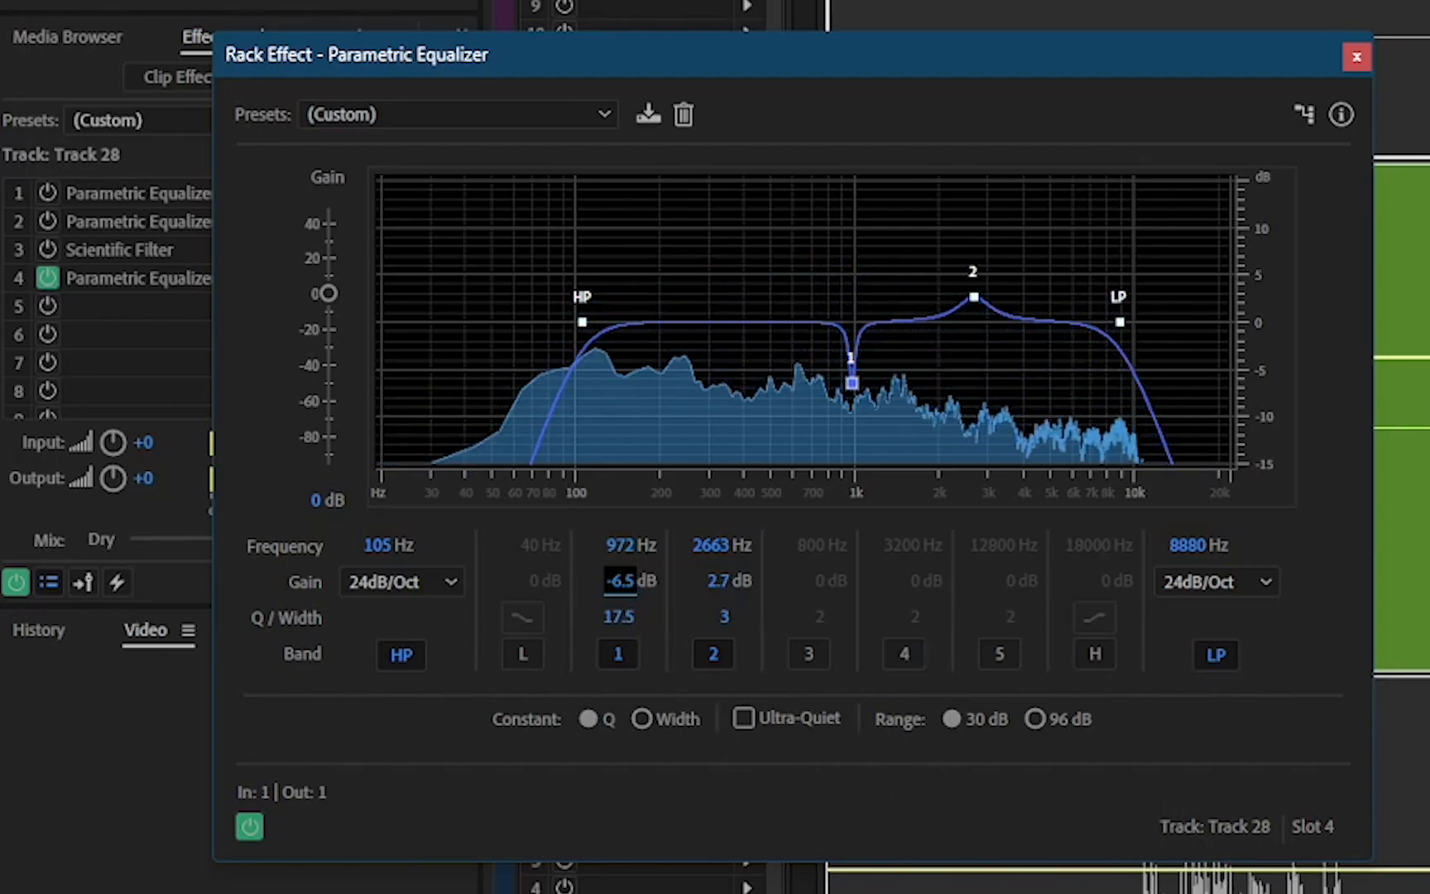
# Enable band 3 and shape it into a 7.3 dB boost at about 338 Hz
pyautogui.click(697, 314)
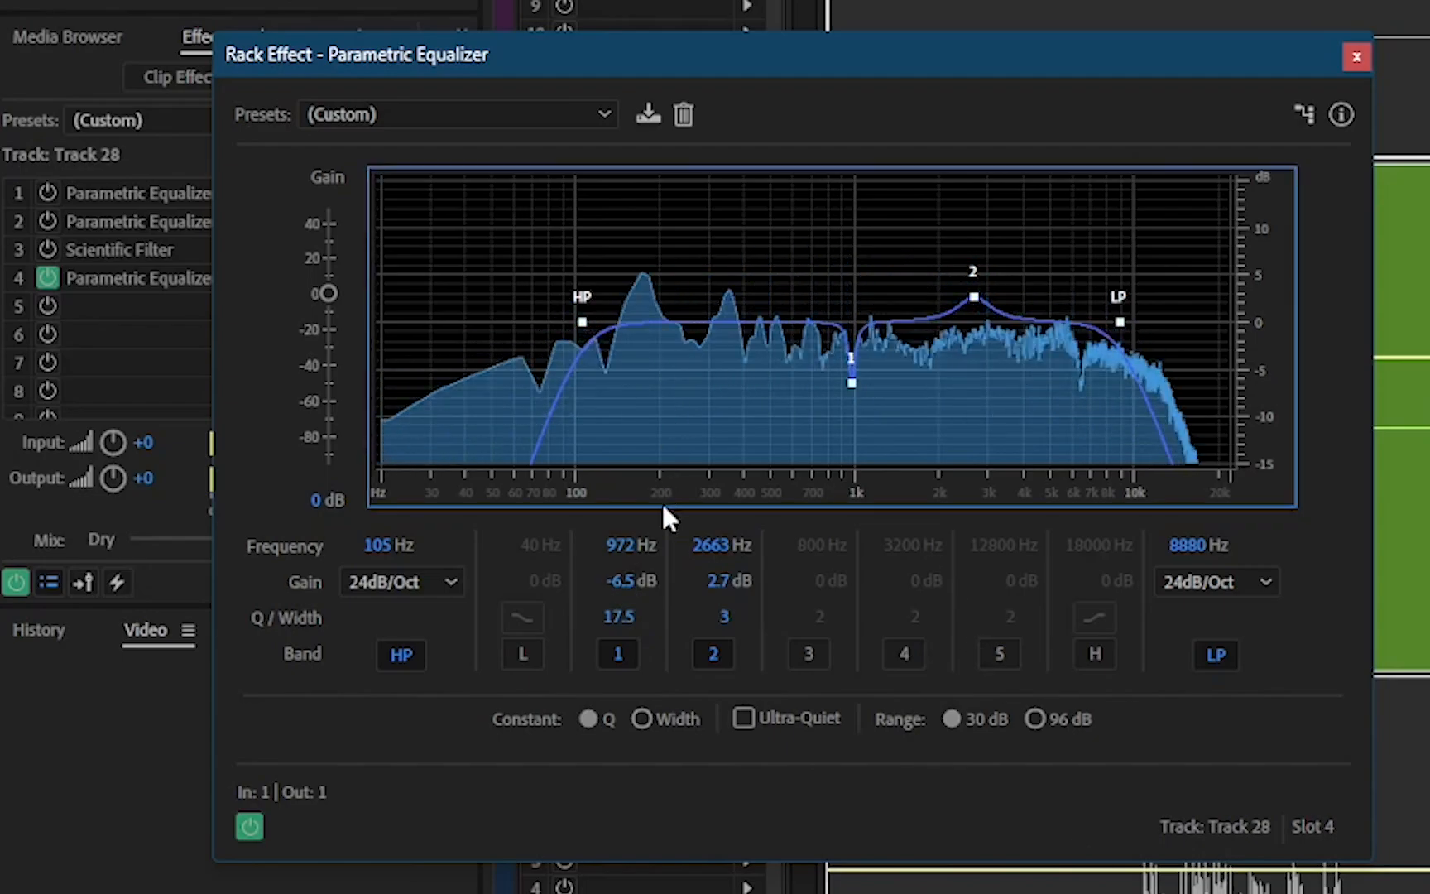
pyautogui.click(808, 654)
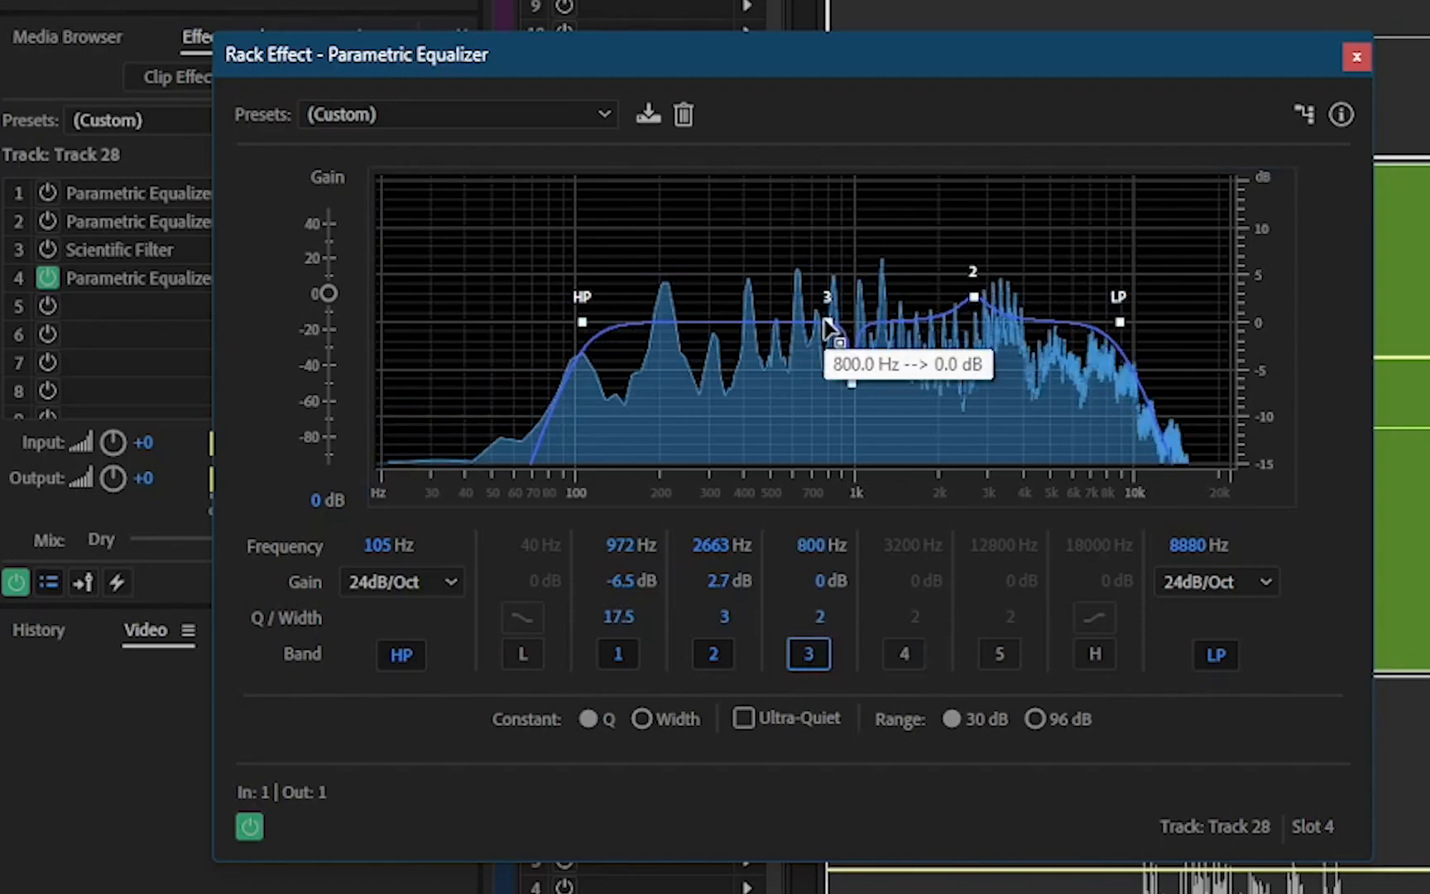
pyautogui.moveTo(828, 321); pyautogui.dragTo(730, 311)
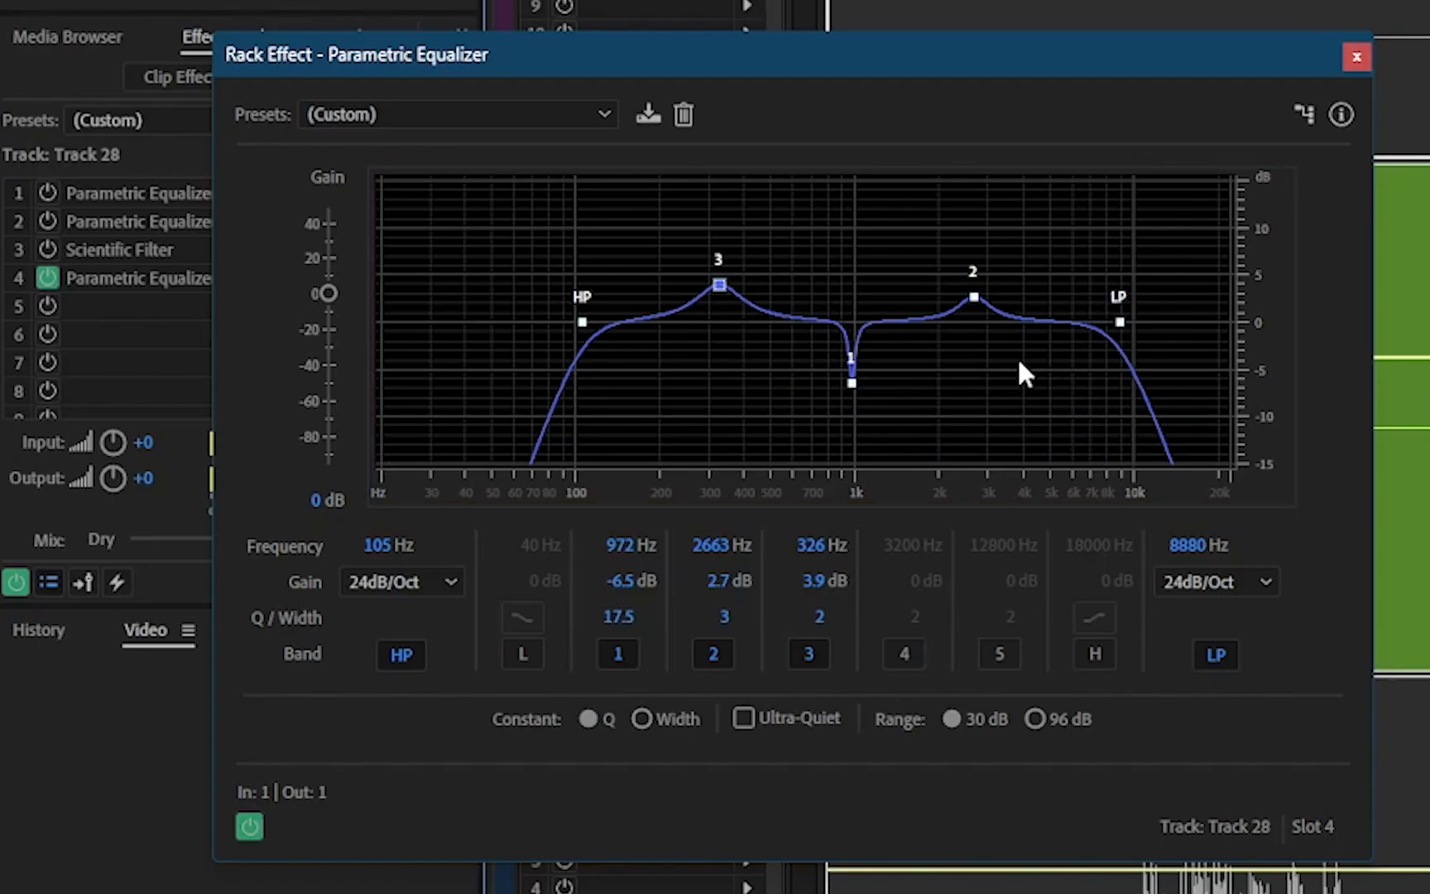
pyautogui.moveTo(719, 285)
pyautogui.mouseDown()
pyautogui.moveTo(696, 272)
pyautogui.moveTo(796, 258)
pyautogui.moveTo(724, 257)
pyautogui.mouseUp()
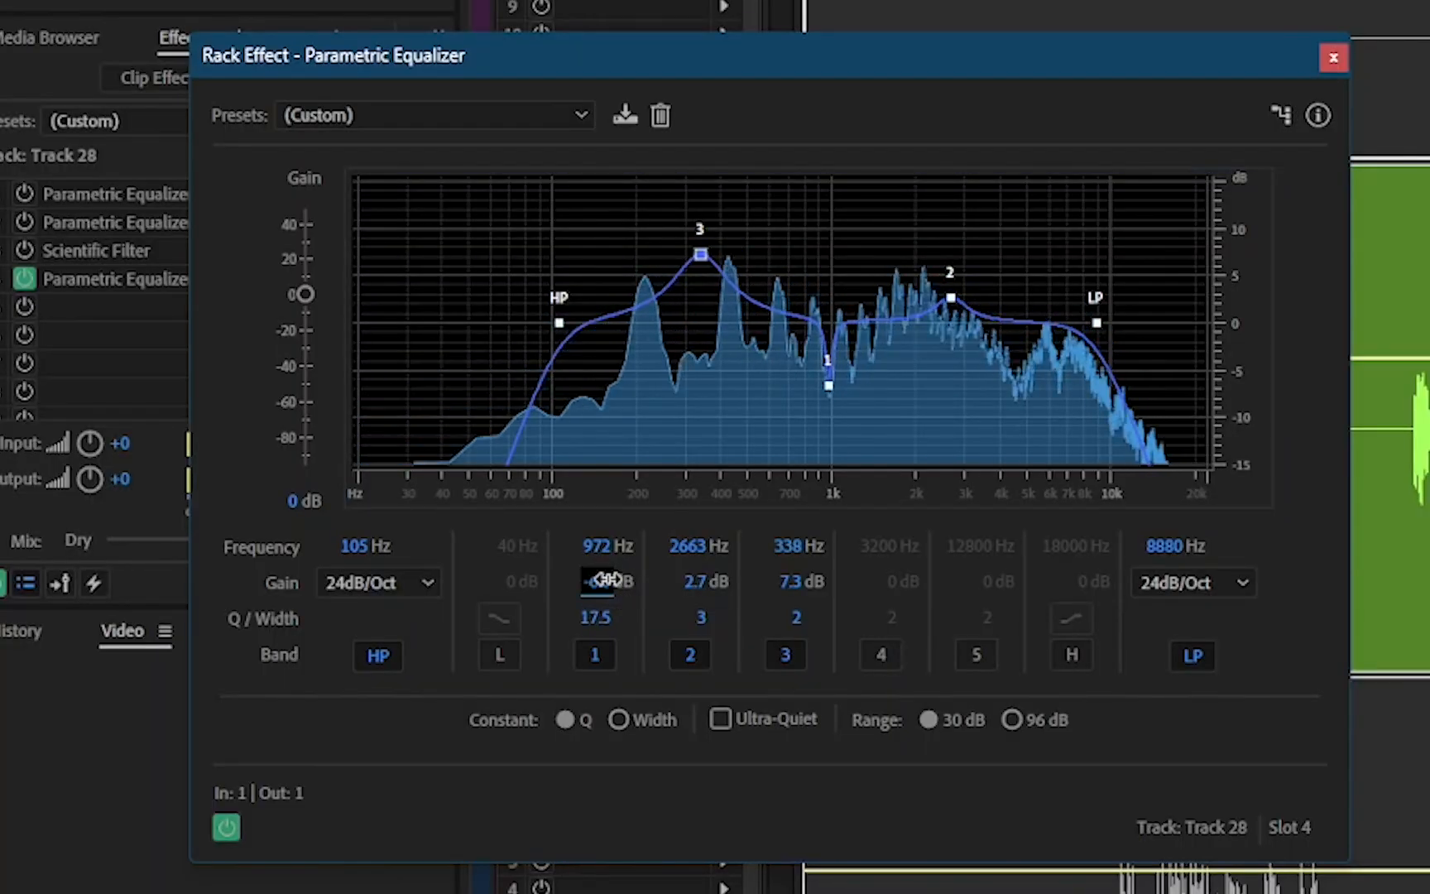
# Reduce band 3's boost to 2.2 dB and set the band 1 cut to -4.3 dB at about 996 Hz
pyautogui.moveTo(606, 579); pyautogui.dragTo(561, 588)
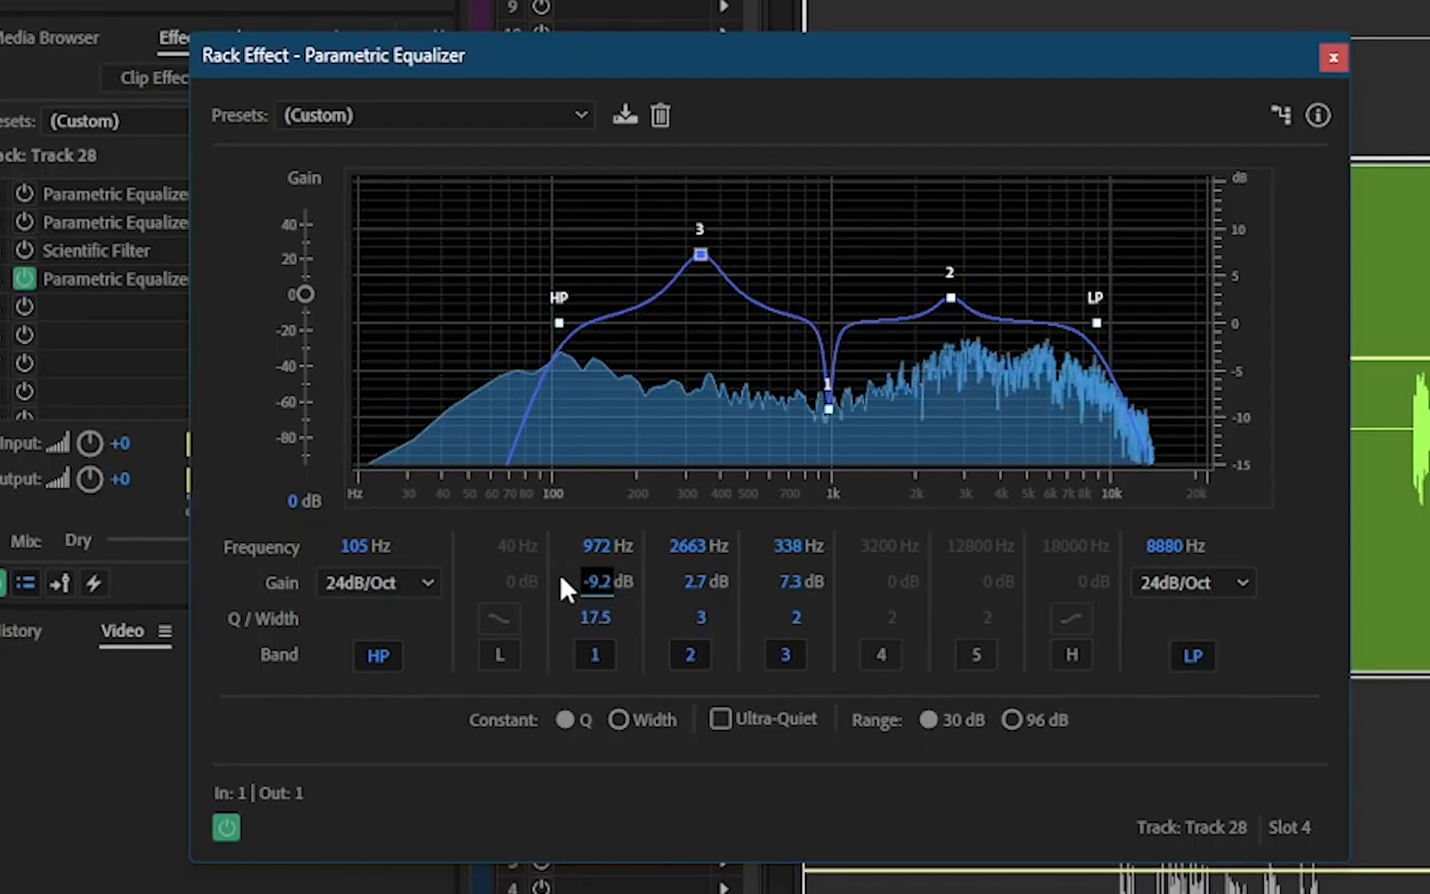
pyautogui.moveTo(818, 581); pyautogui.dragTo(713, 585)
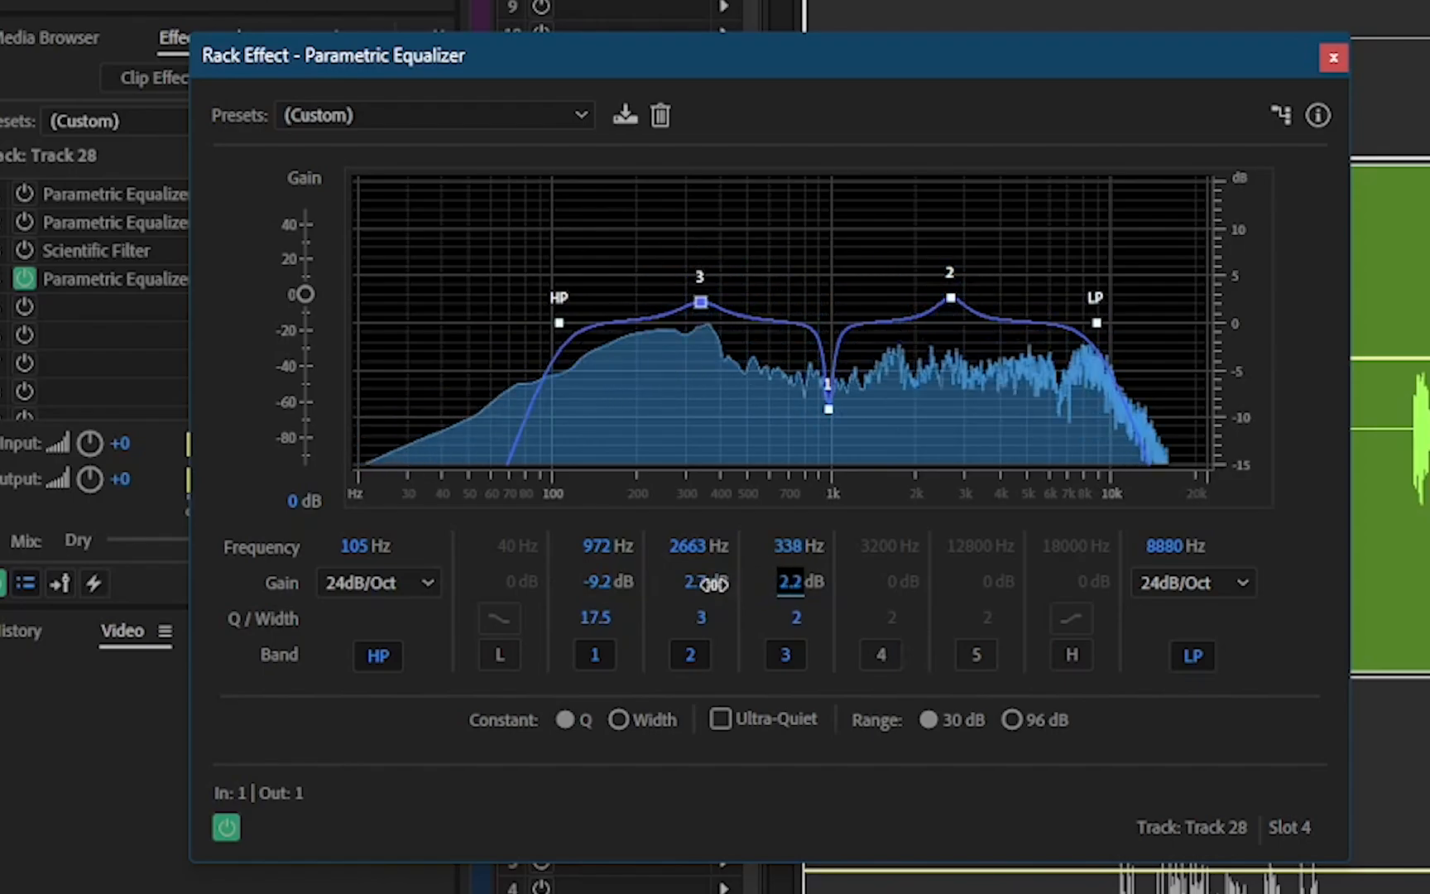
pyautogui.moveTo(828, 408); pyautogui.dragTo(832, 362)
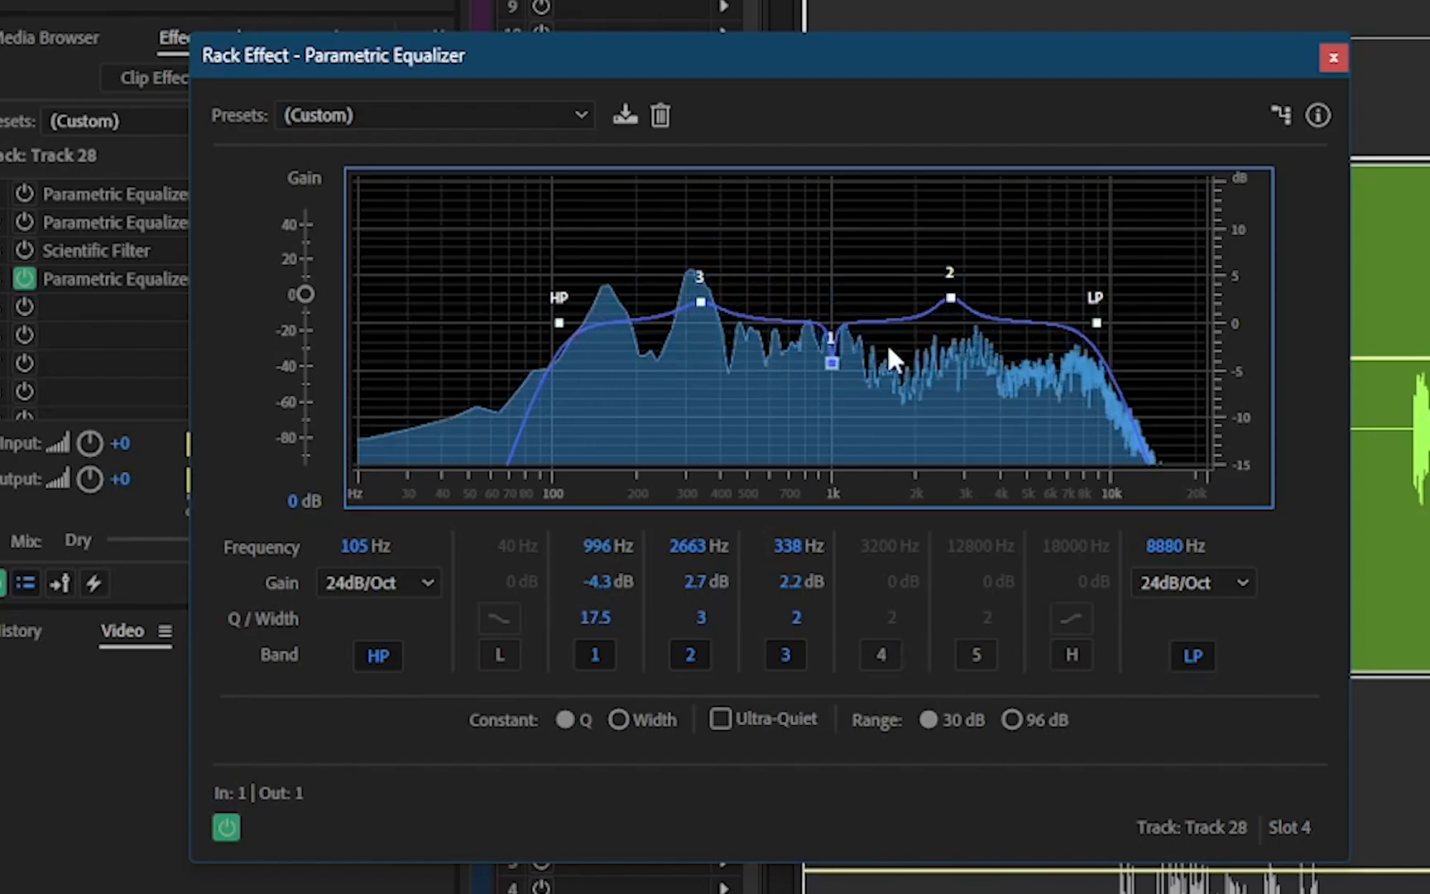
# Compare the lead vocal with Track 28's equalizer bypassed and re-enabled
pyautogui.click(228, 827)
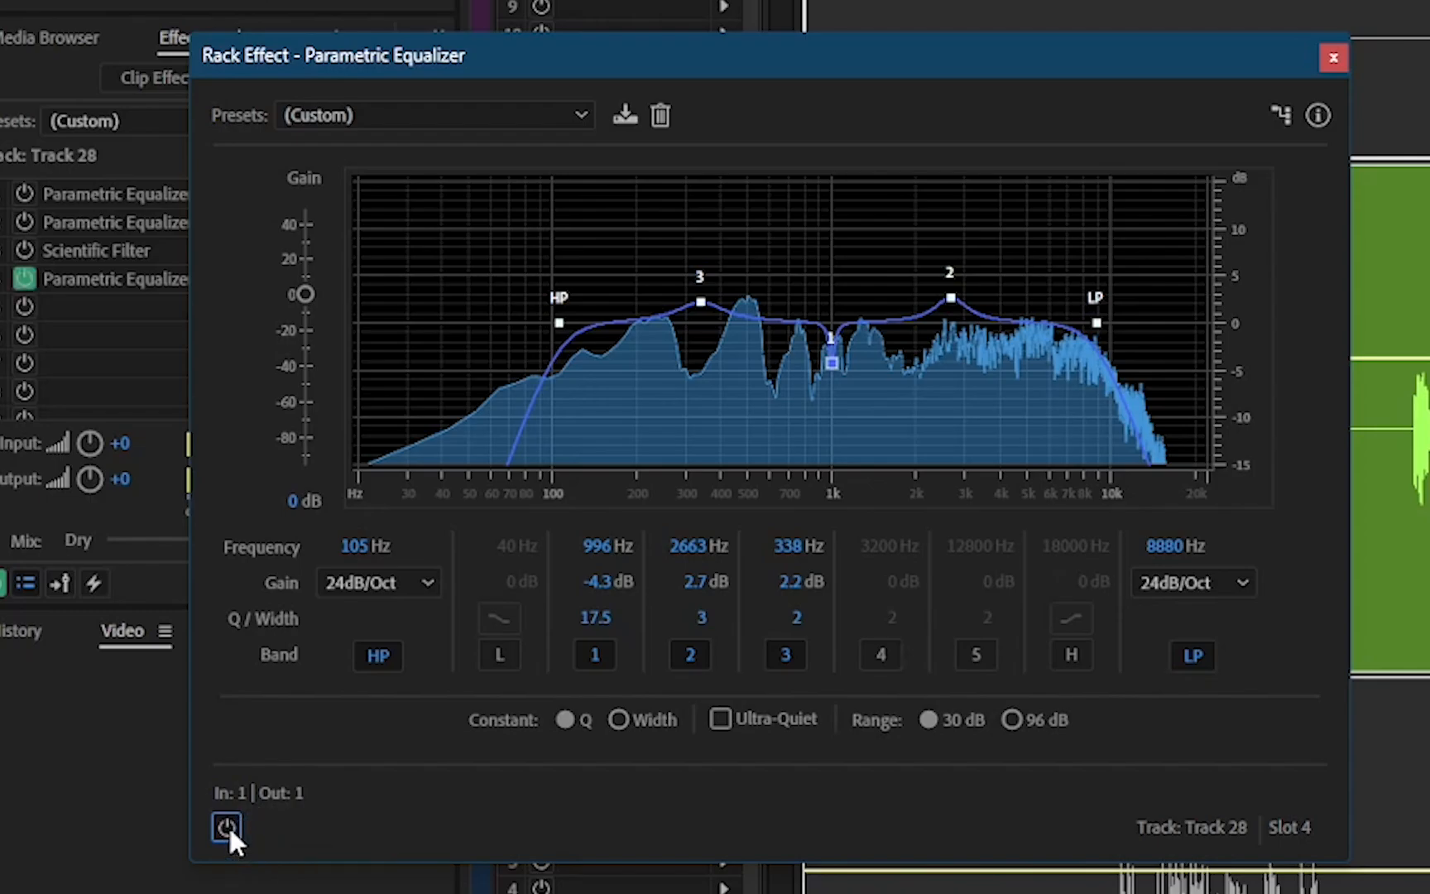
pyautogui.click(227, 825)
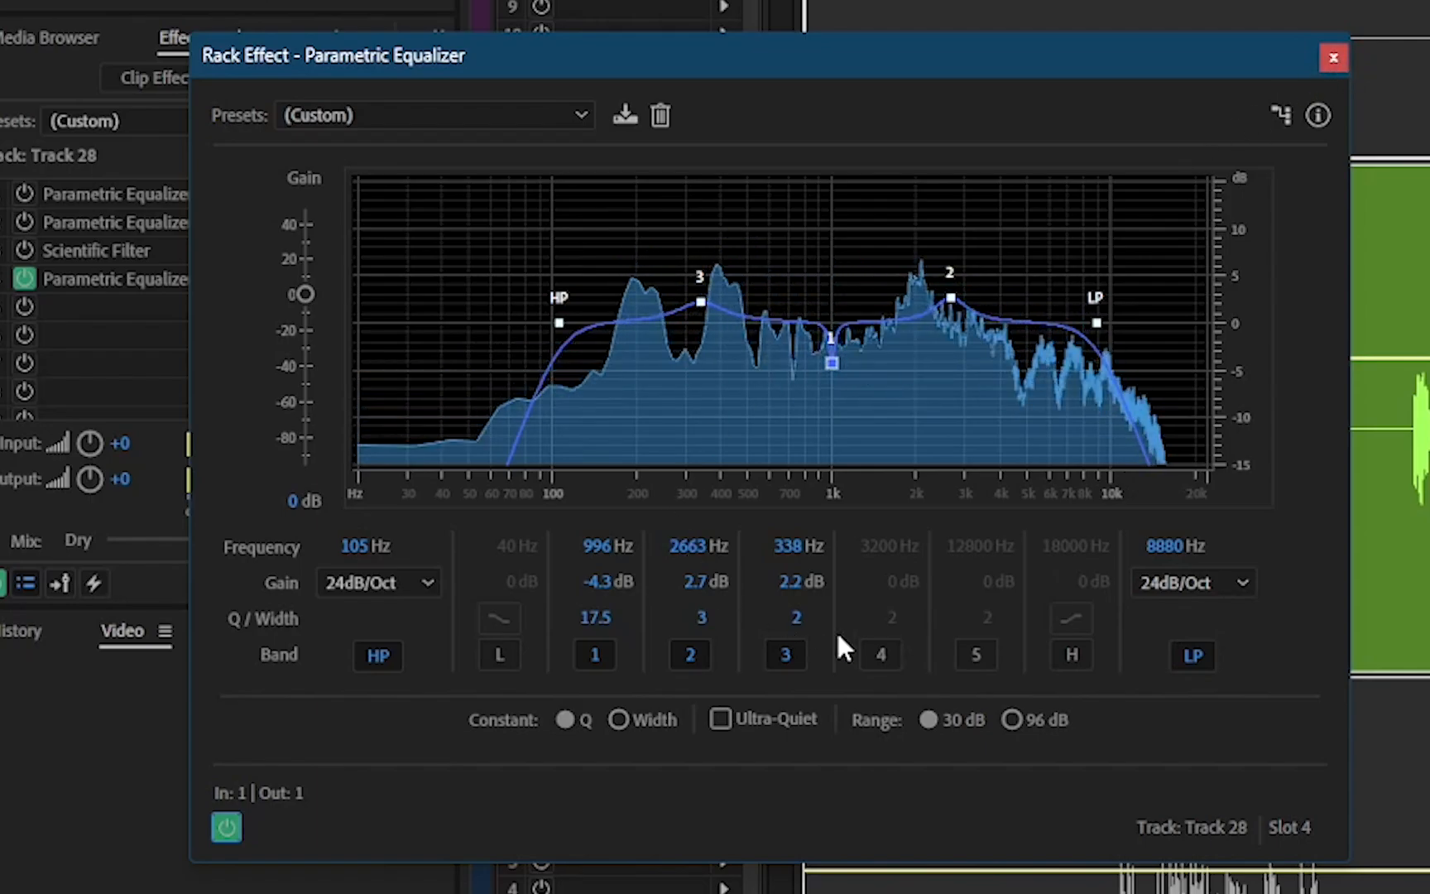
# Close Track 28's equalizer and turn off solo on the lead vocal track
pyautogui.click(1332, 58)
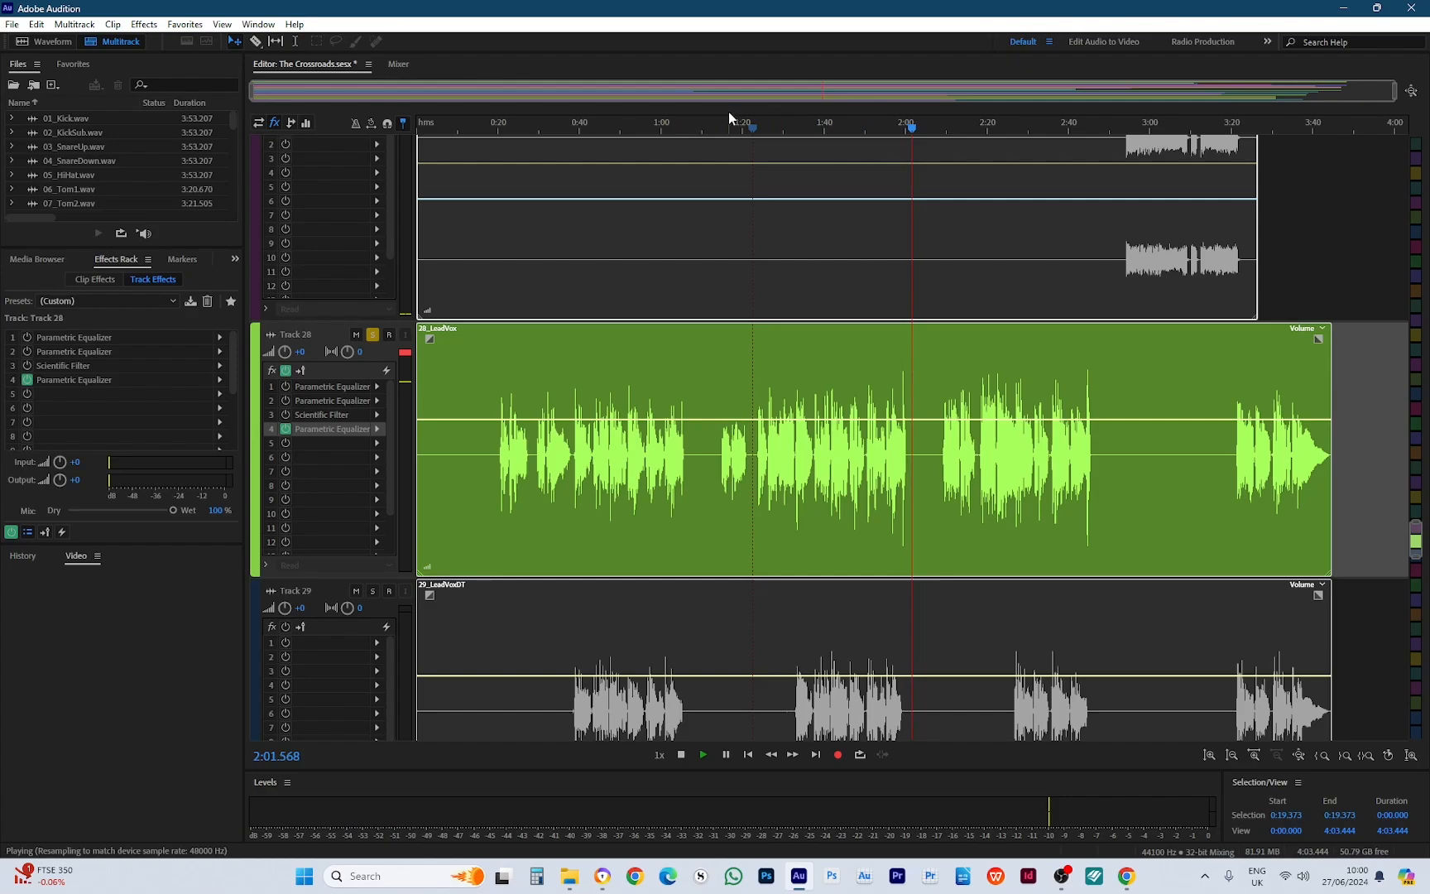
pyautogui.click(373, 335)
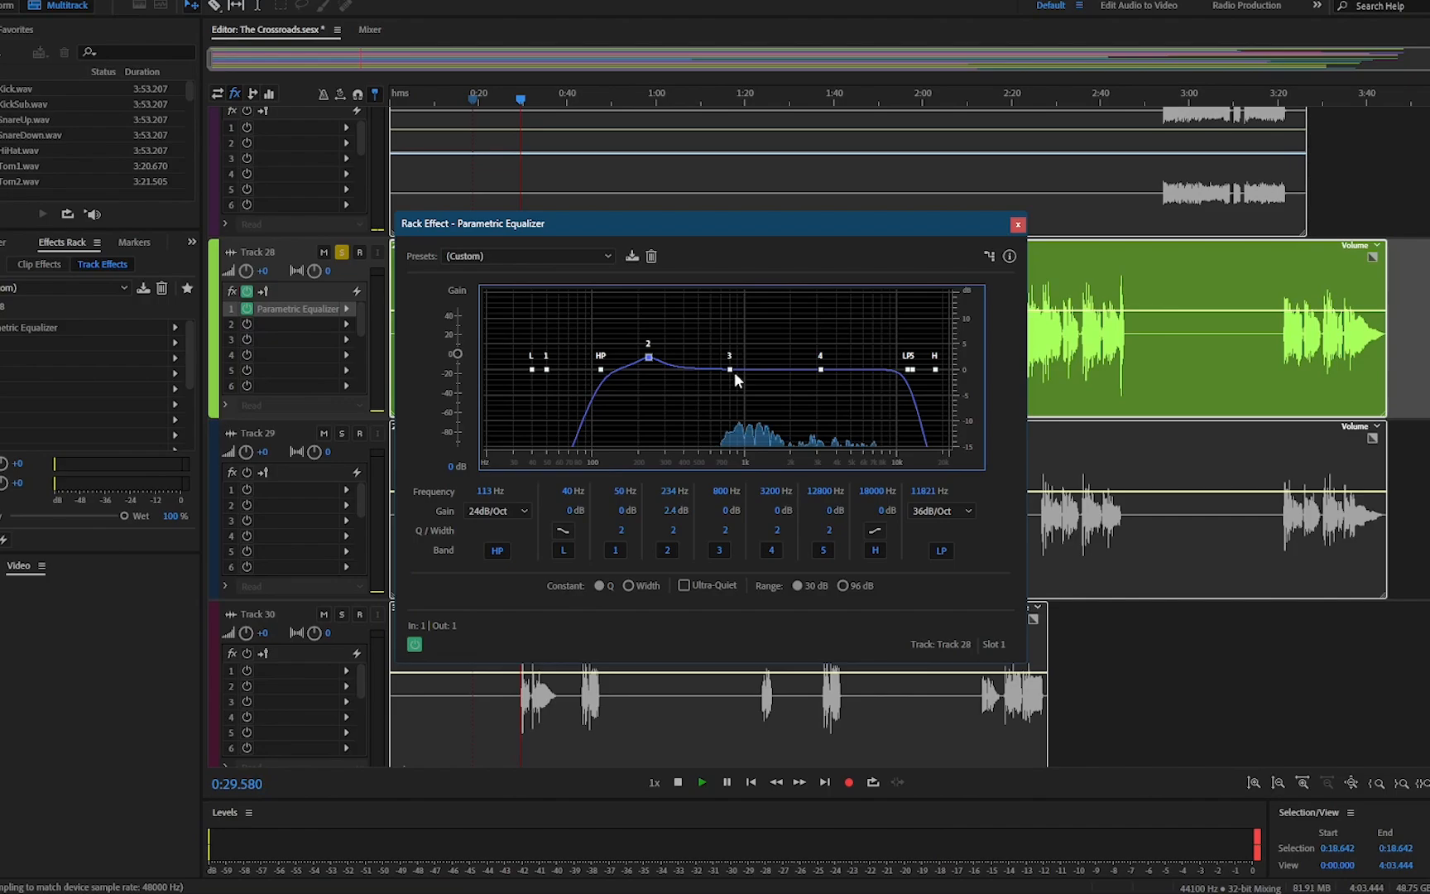
# Shape Track 28's equalizer with a 1.4 dB band 3 cut near 580 Hz and a 4.1 dB band 4 boost near 3803 Hz; unsolo and close
pyautogui.moveTo(731, 371); pyautogui.dragTo(698, 381)
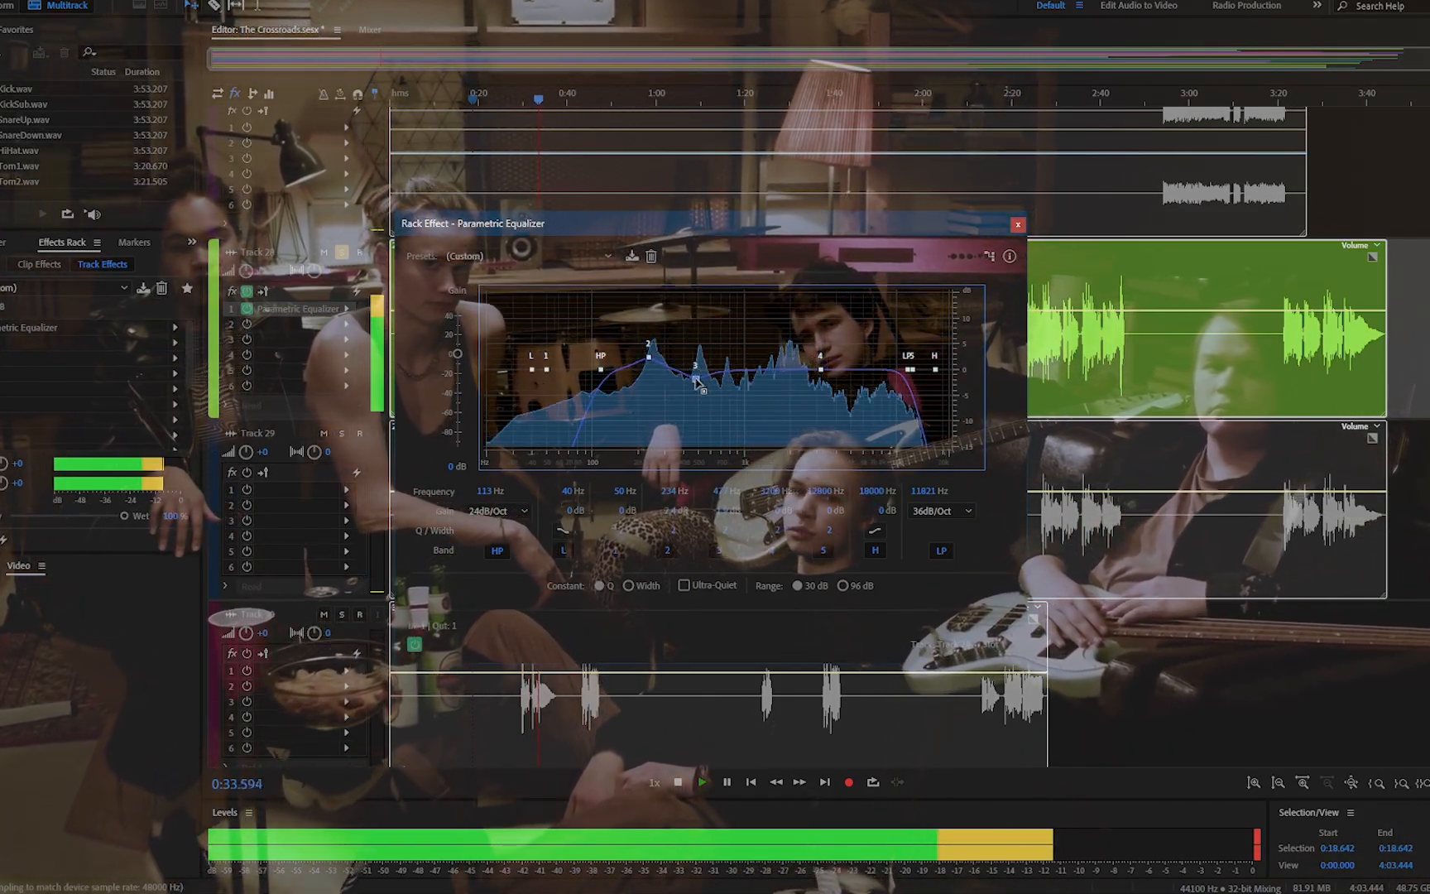
pyautogui.moveTo(821, 370)
pyautogui.mouseDown()
pyautogui.moveTo(821, 346)
pyautogui.moveTo(833, 351)
pyautogui.mouseUp()
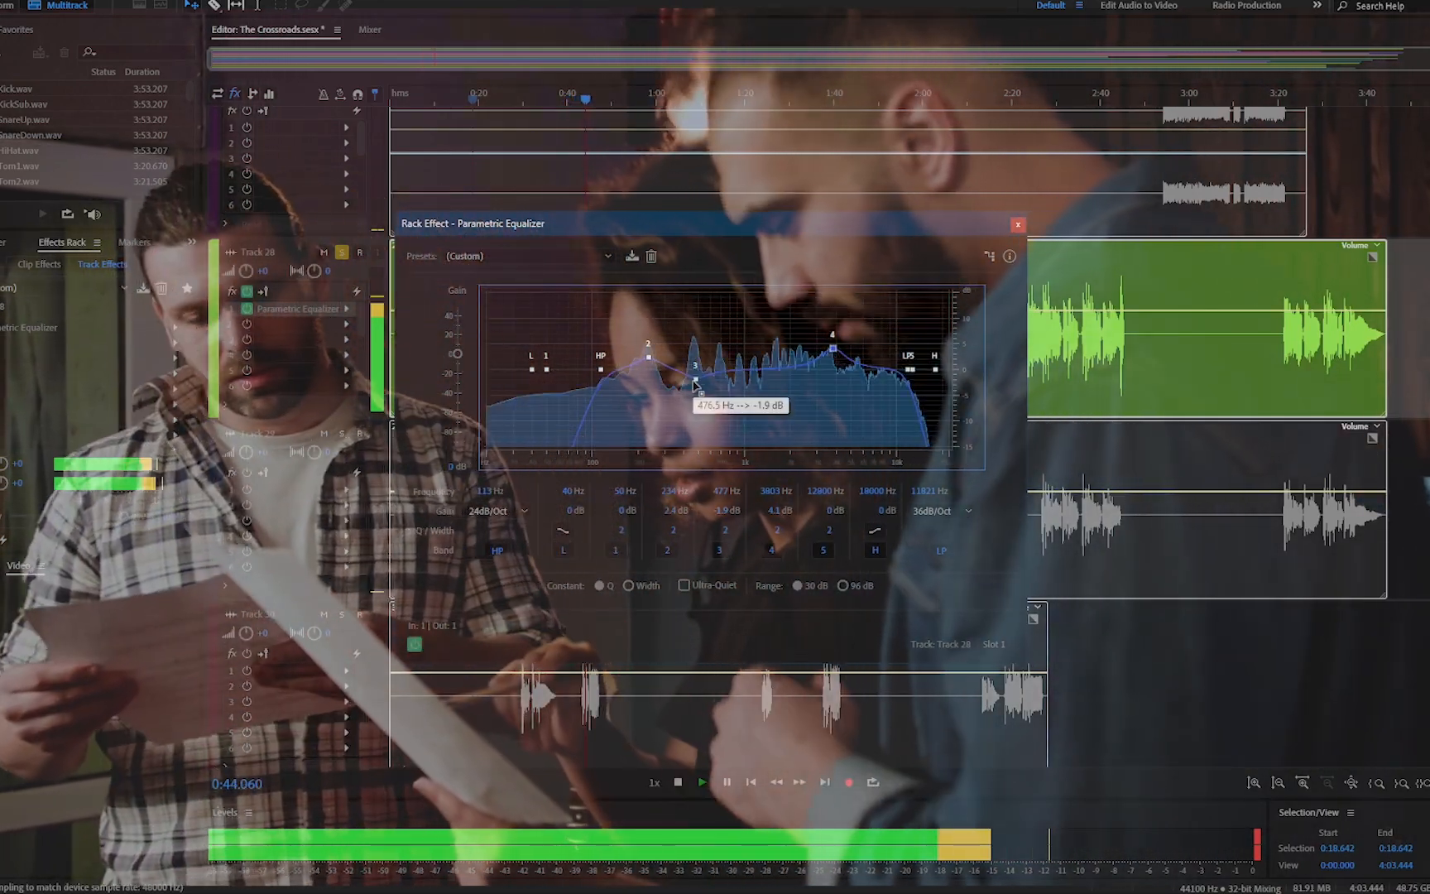
pyautogui.moveTo(696, 380); pyautogui.dragTo(709, 377)
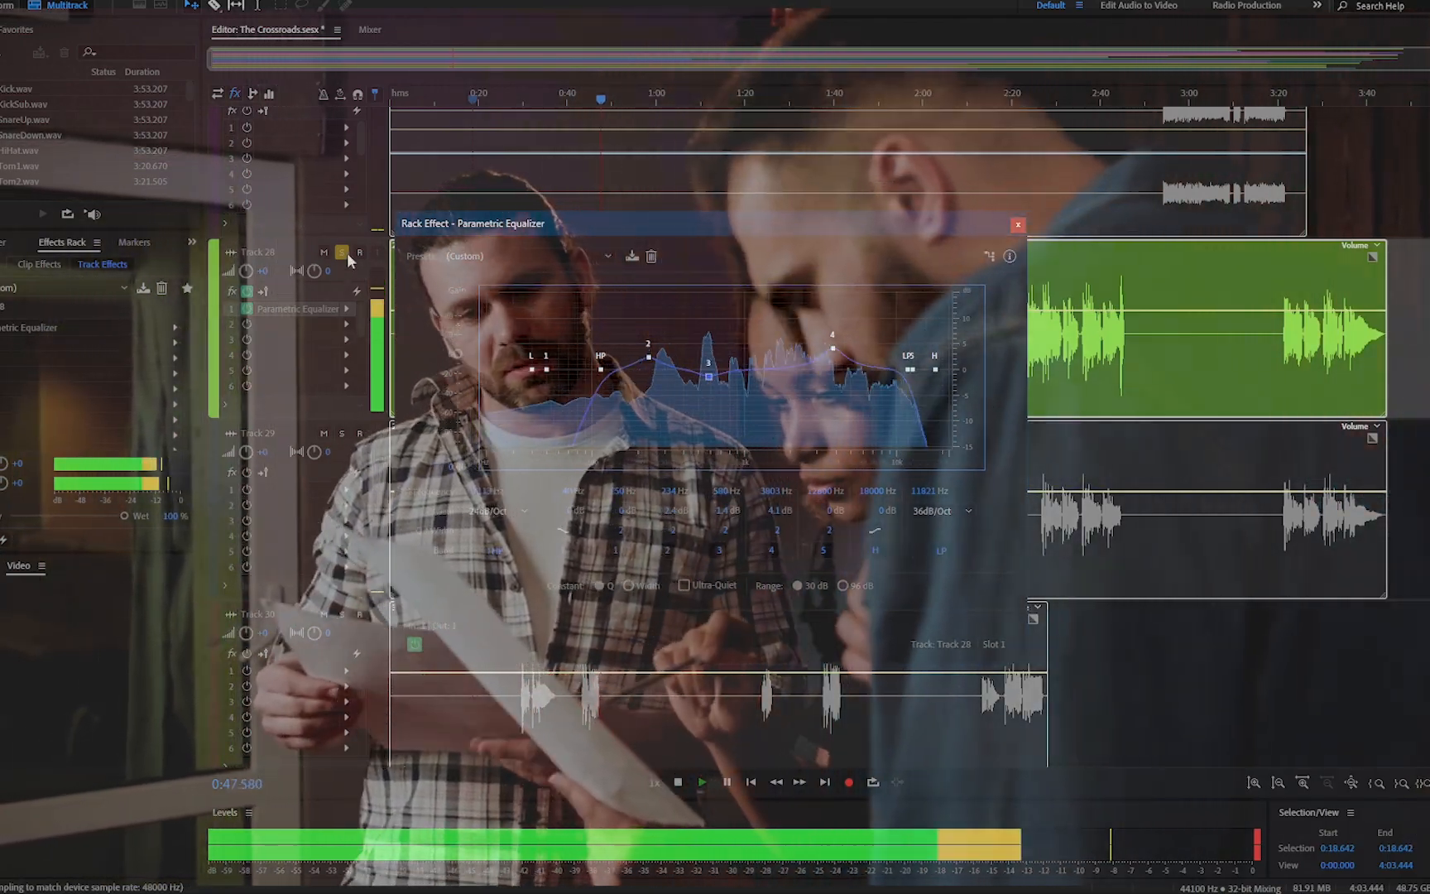
pyautogui.click(340, 252)
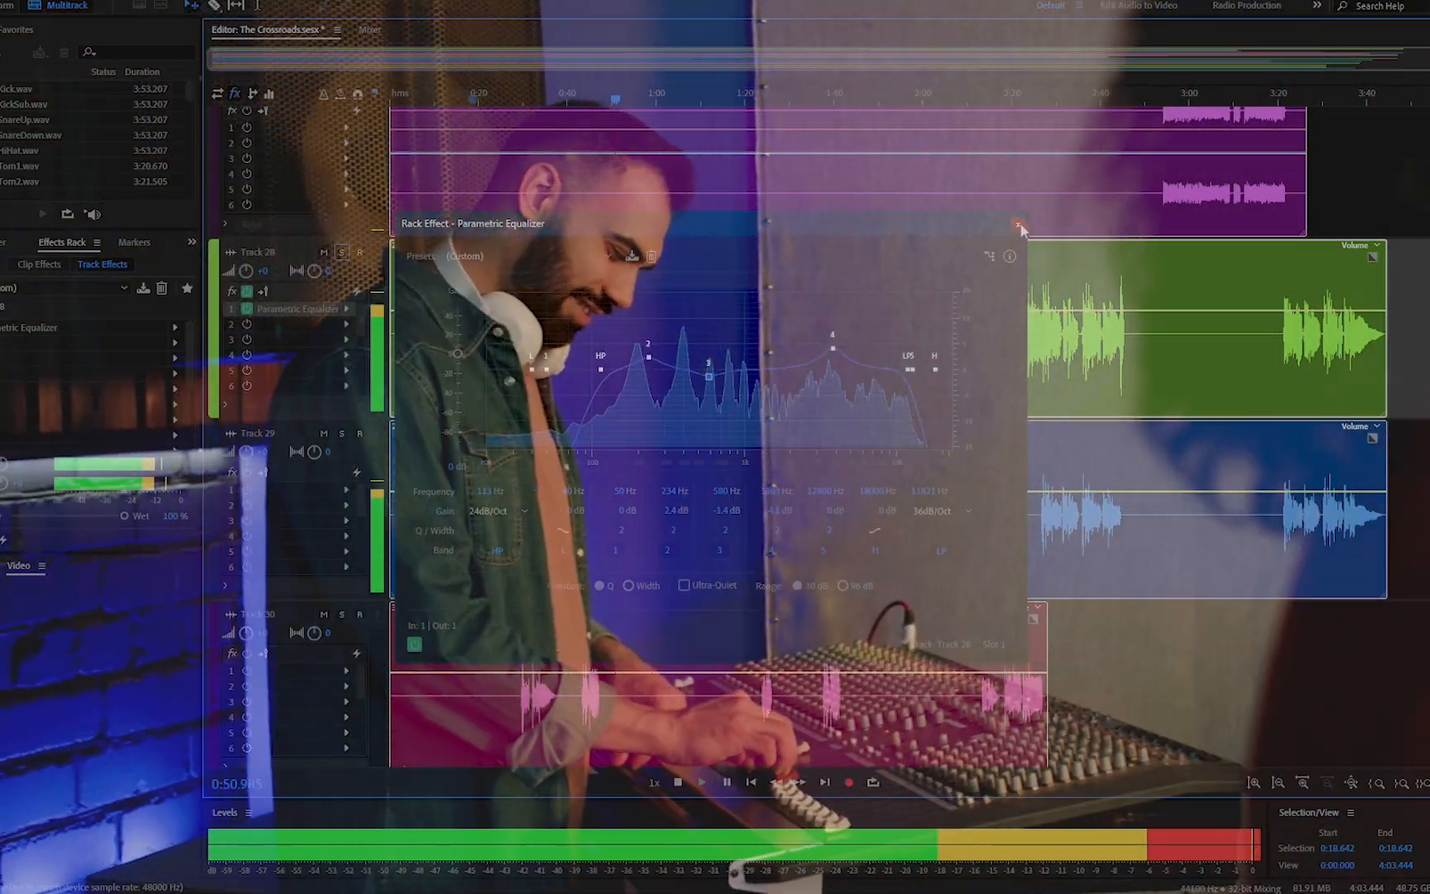
pyautogui.click(1019, 225)
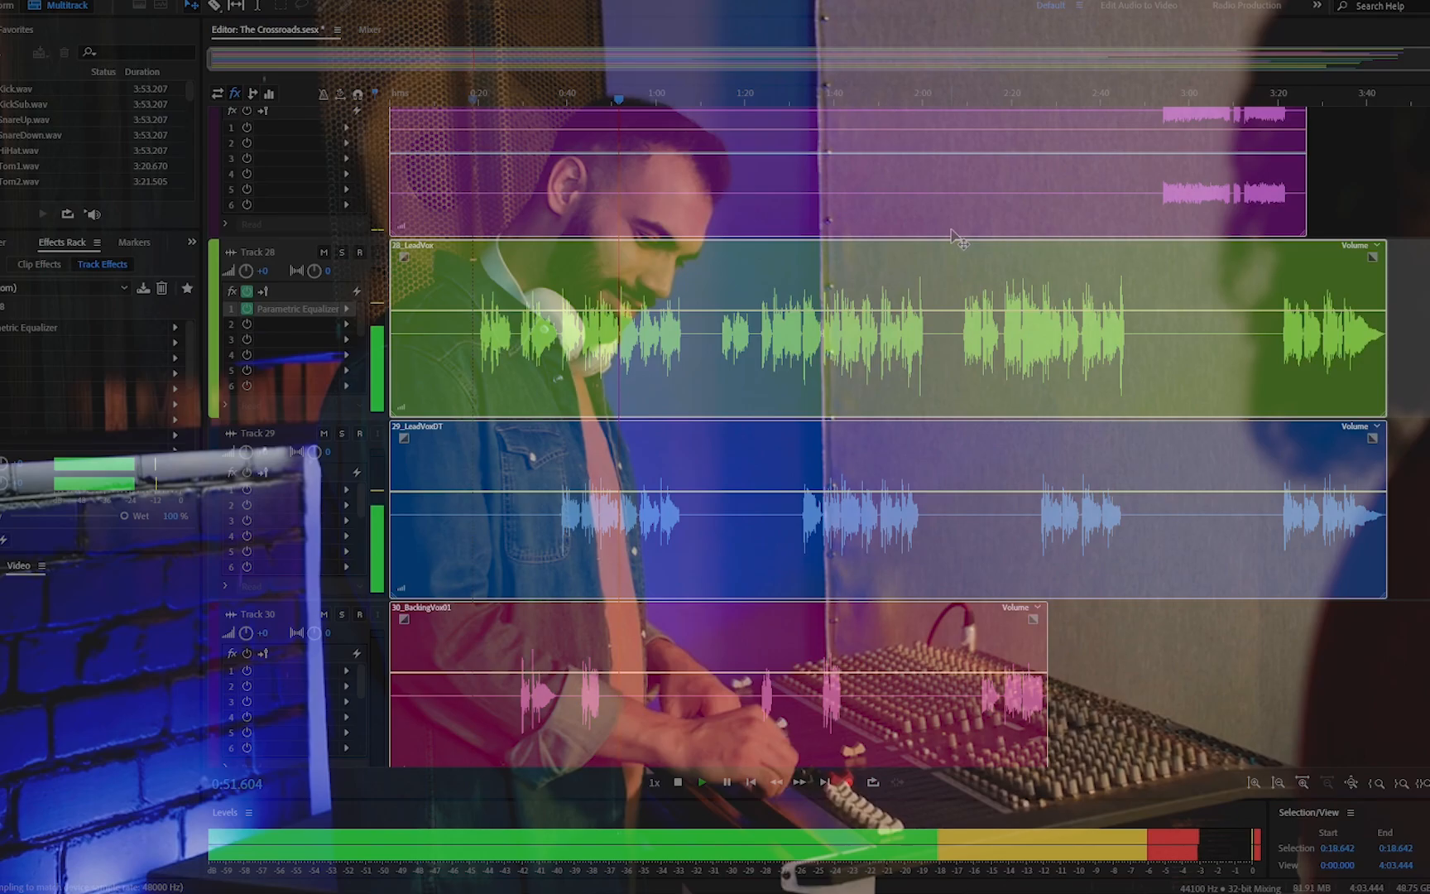
# Add a Parametric Equalizer to the first effect slot of Track 29, the LeadVoxDT track
pyautogui.click(346, 492)
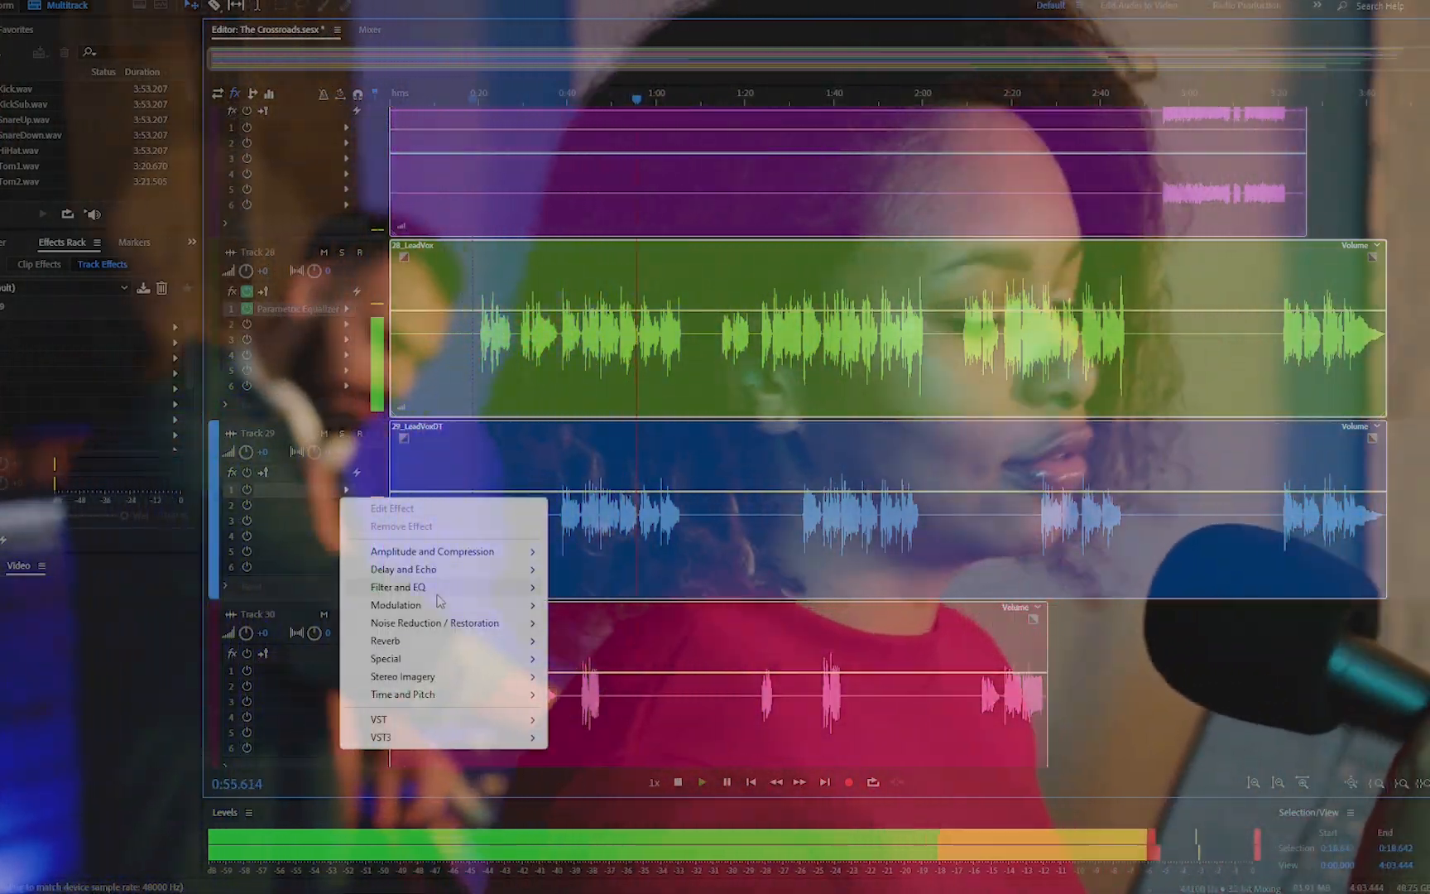
pyautogui.moveTo(447, 587)
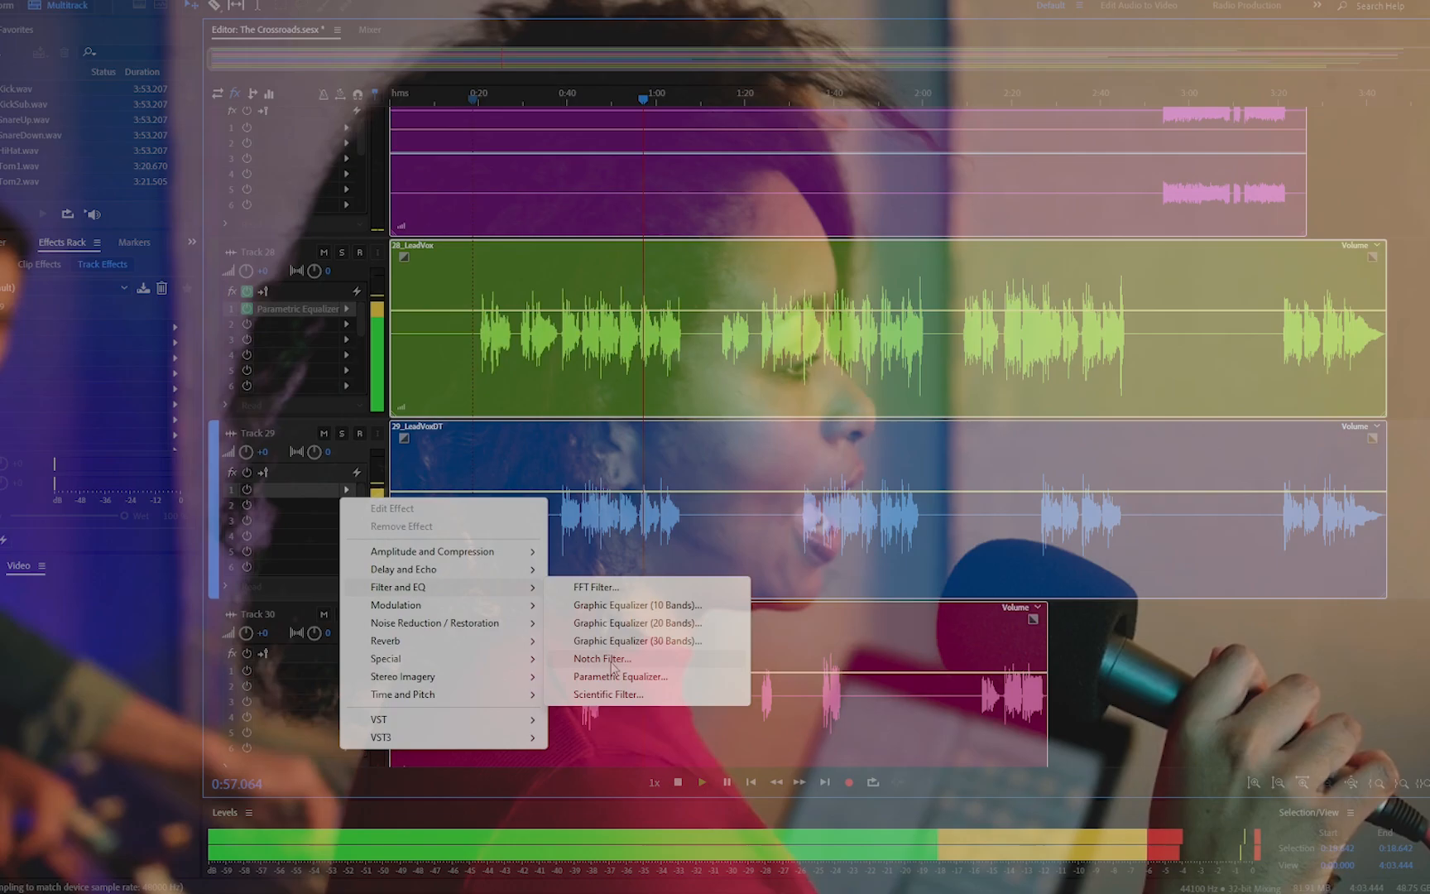
pyautogui.click(616, 676)
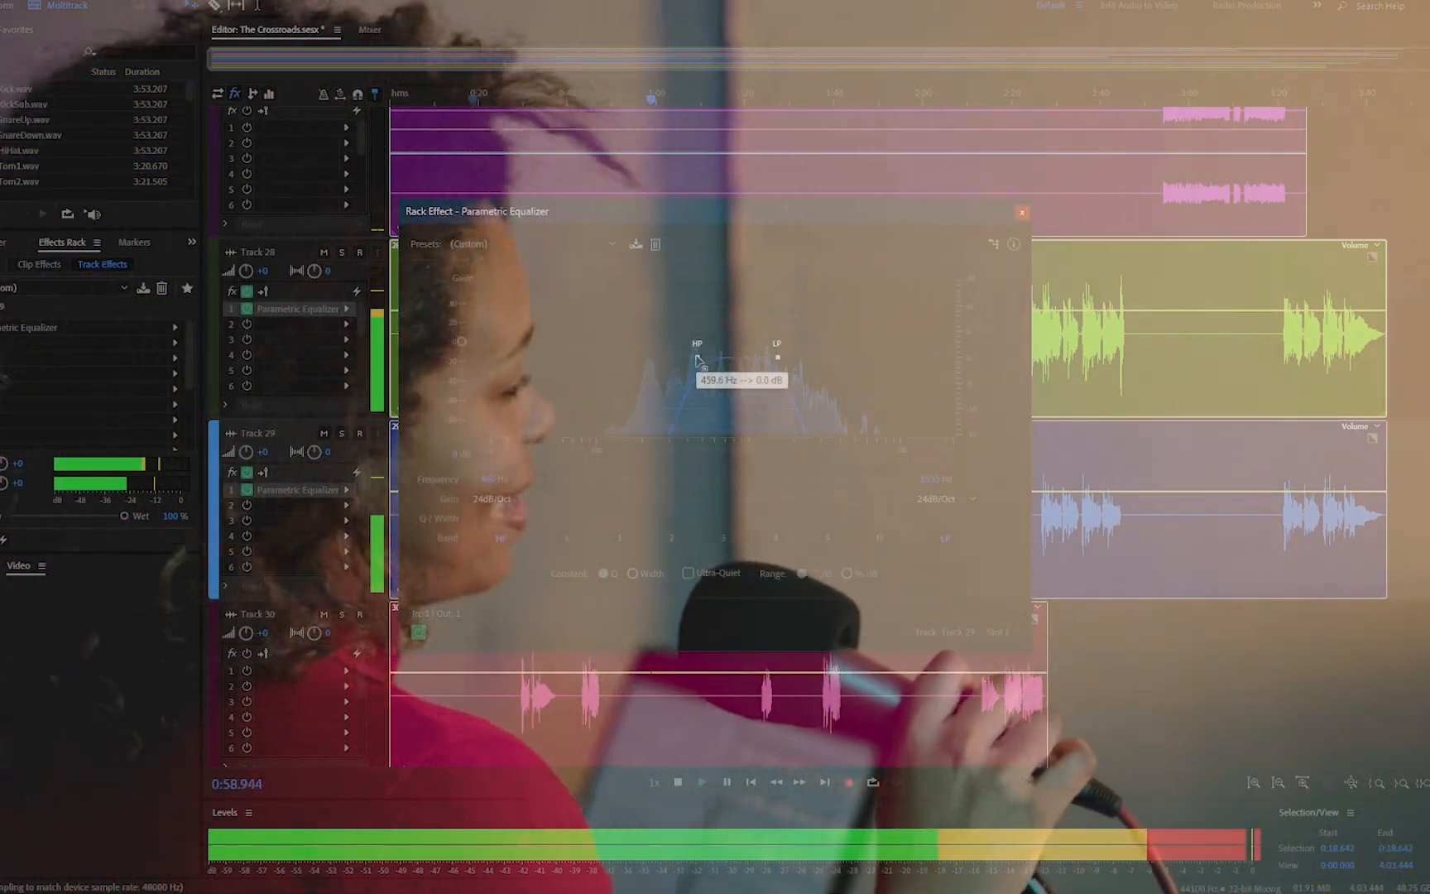
# Solo Track 29 and set its equalizer's high-pass cutoff to about 364 Hz and low-pass cutoff to about 5636 Hz
pyautogui.moveTo(697, 360); pyautogui.dragTo(679, 358)
pyautogui.click(342, 433)
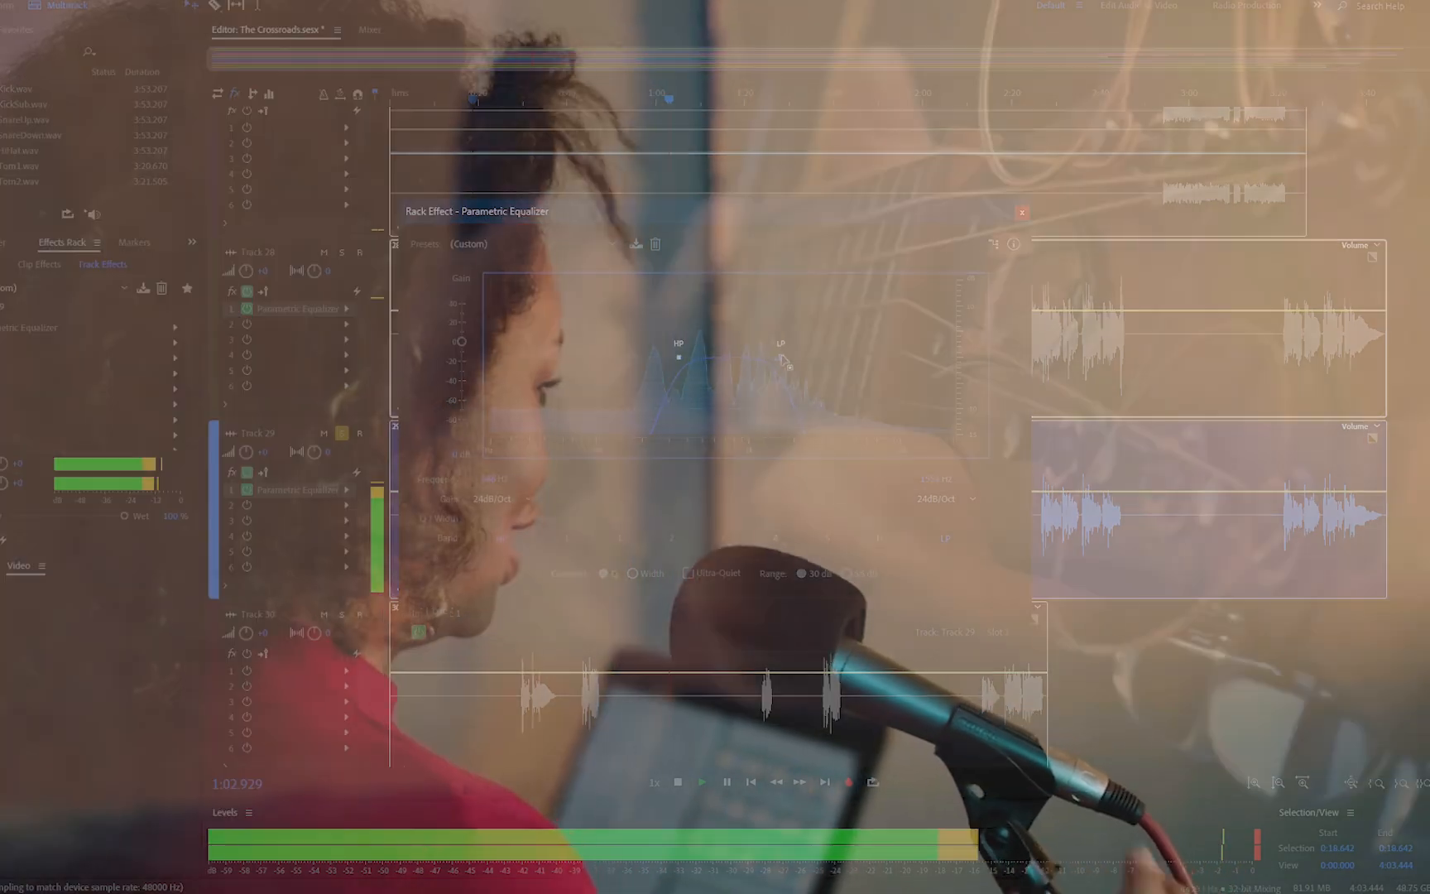
pyautogui.moveTo(780, 356); pyautogui.dragTo(863, 357)
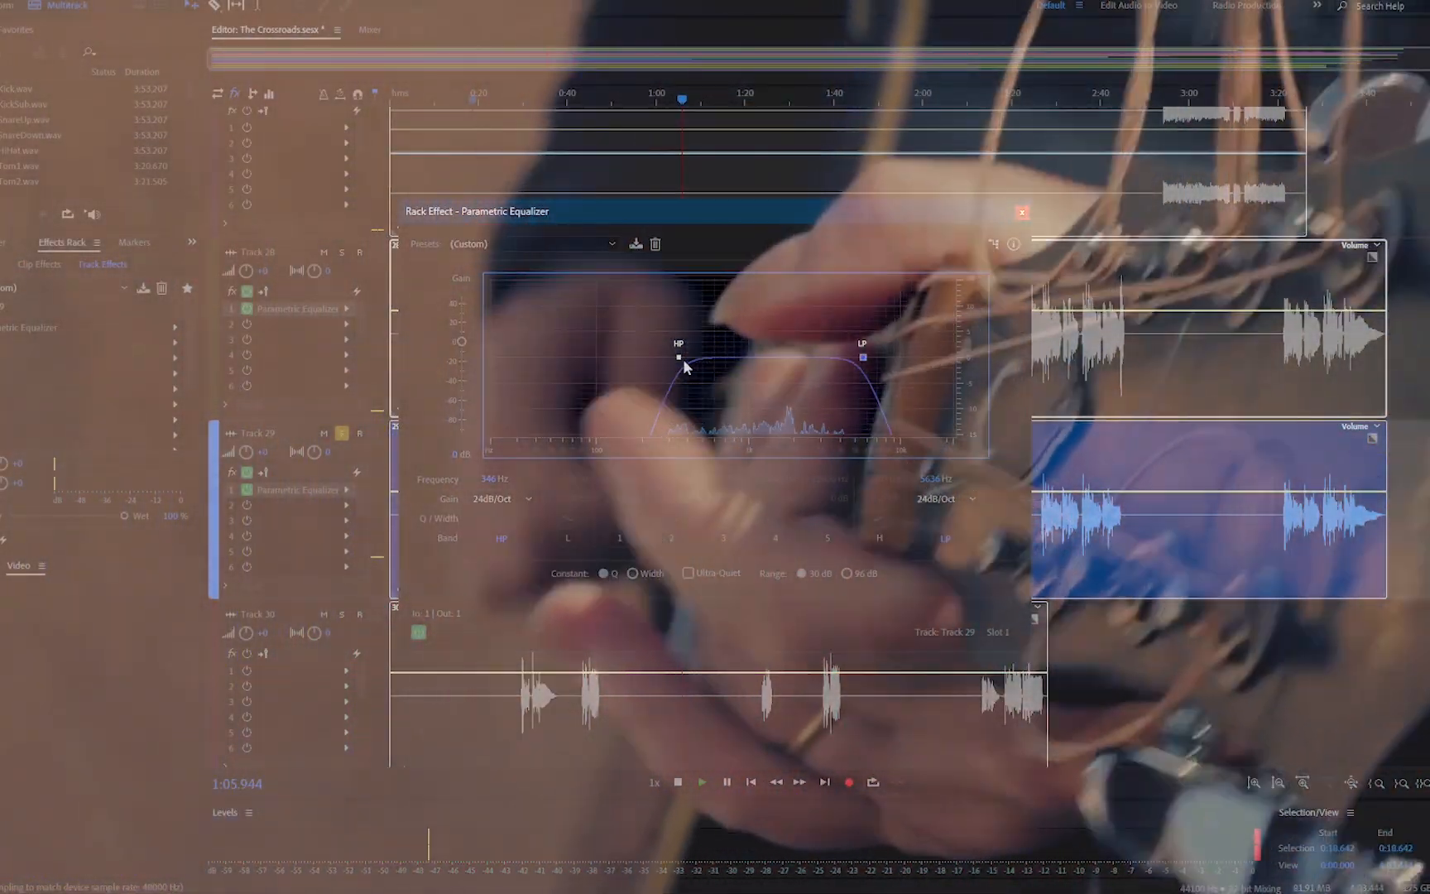
pyautogui.moveTo(680, 357); pyautogui.dragTo(694, 358)
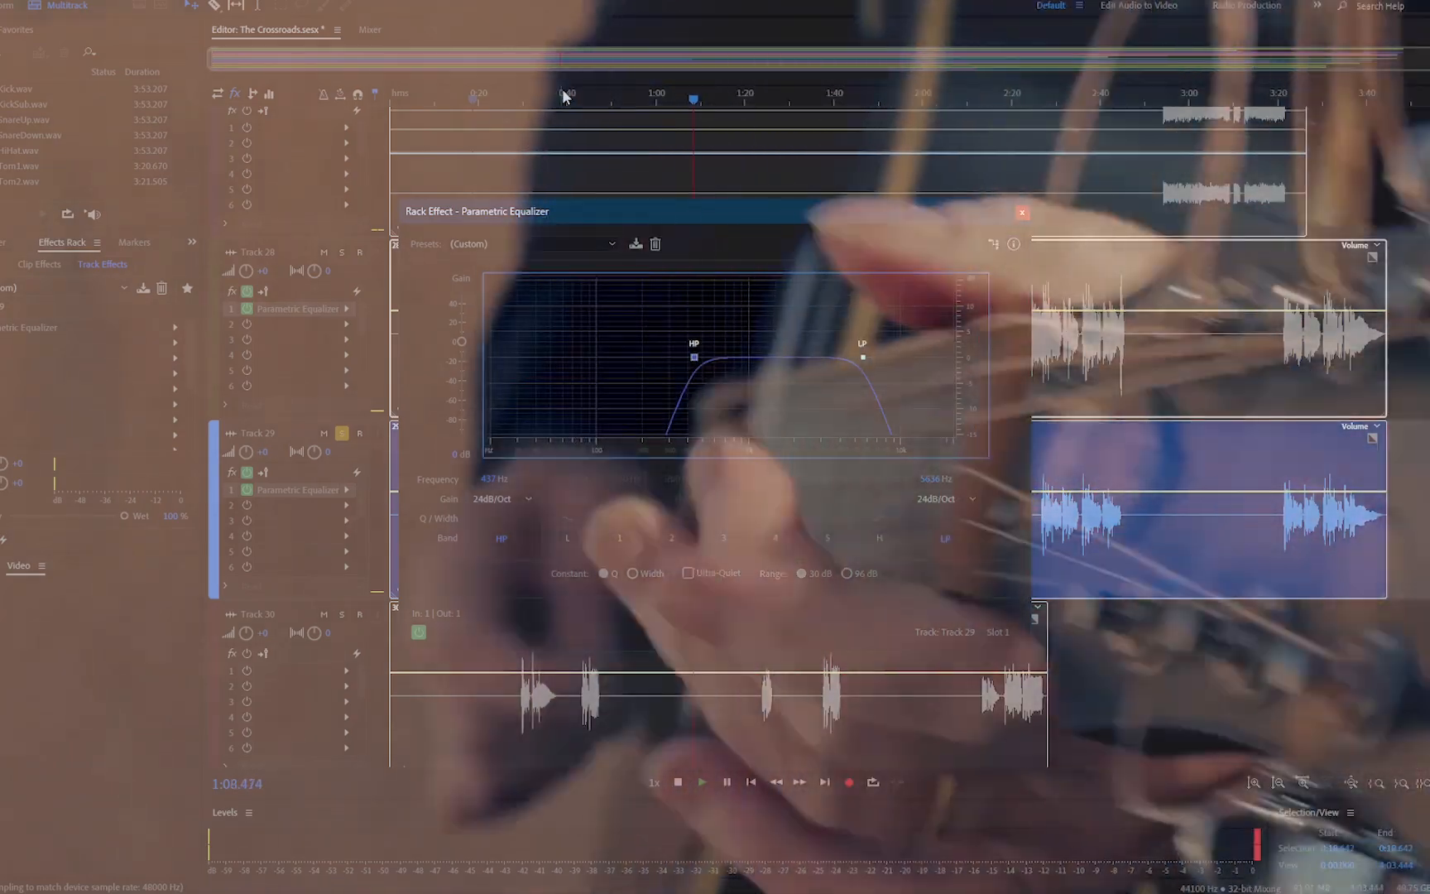
pyautogui.click(583, 100)
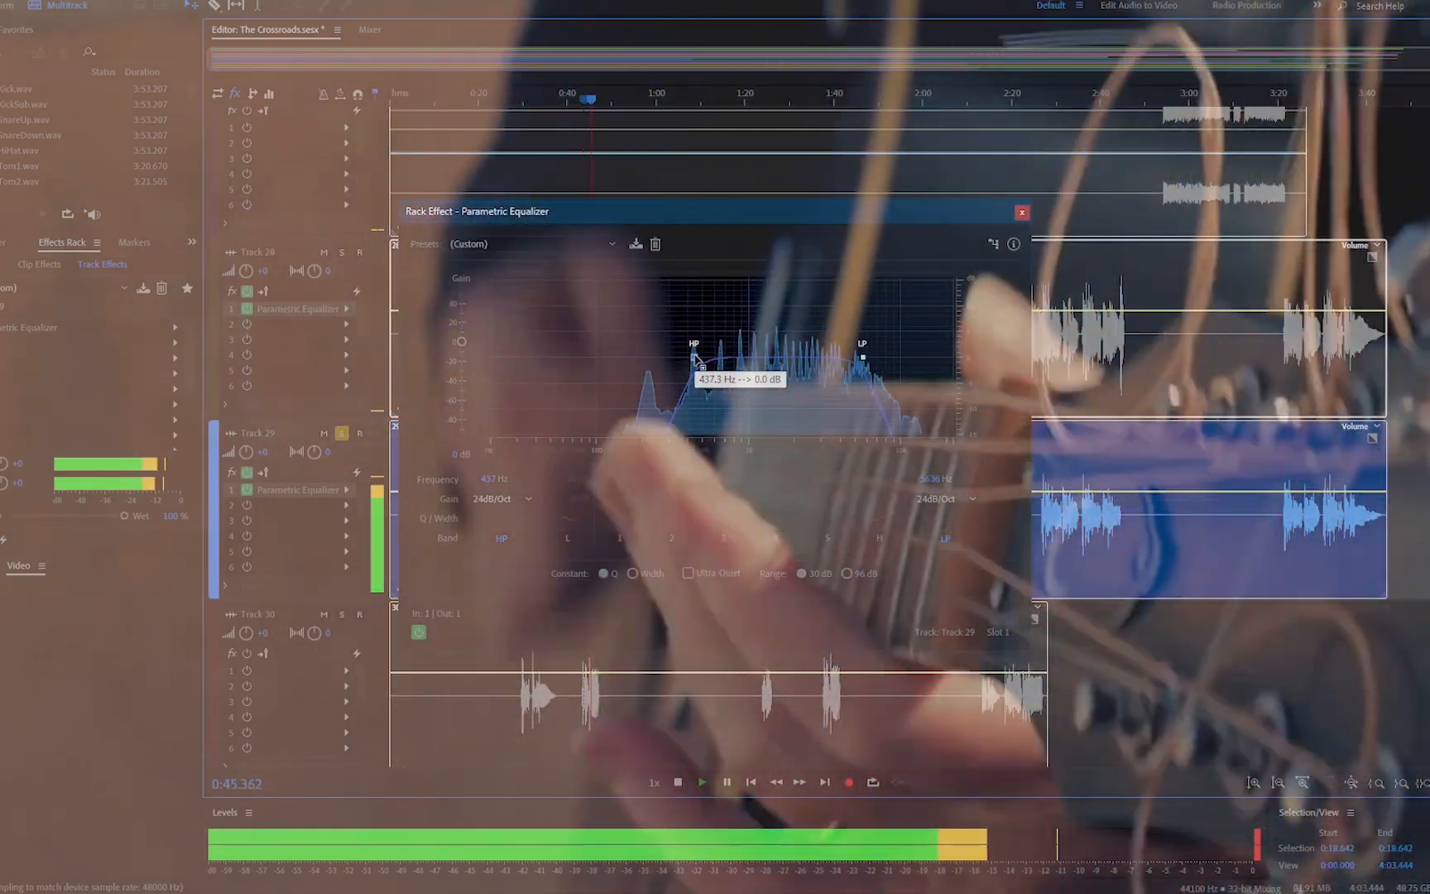
pyautogui.moveTo(693, 359); pyautogui.dragTo(682, 357)
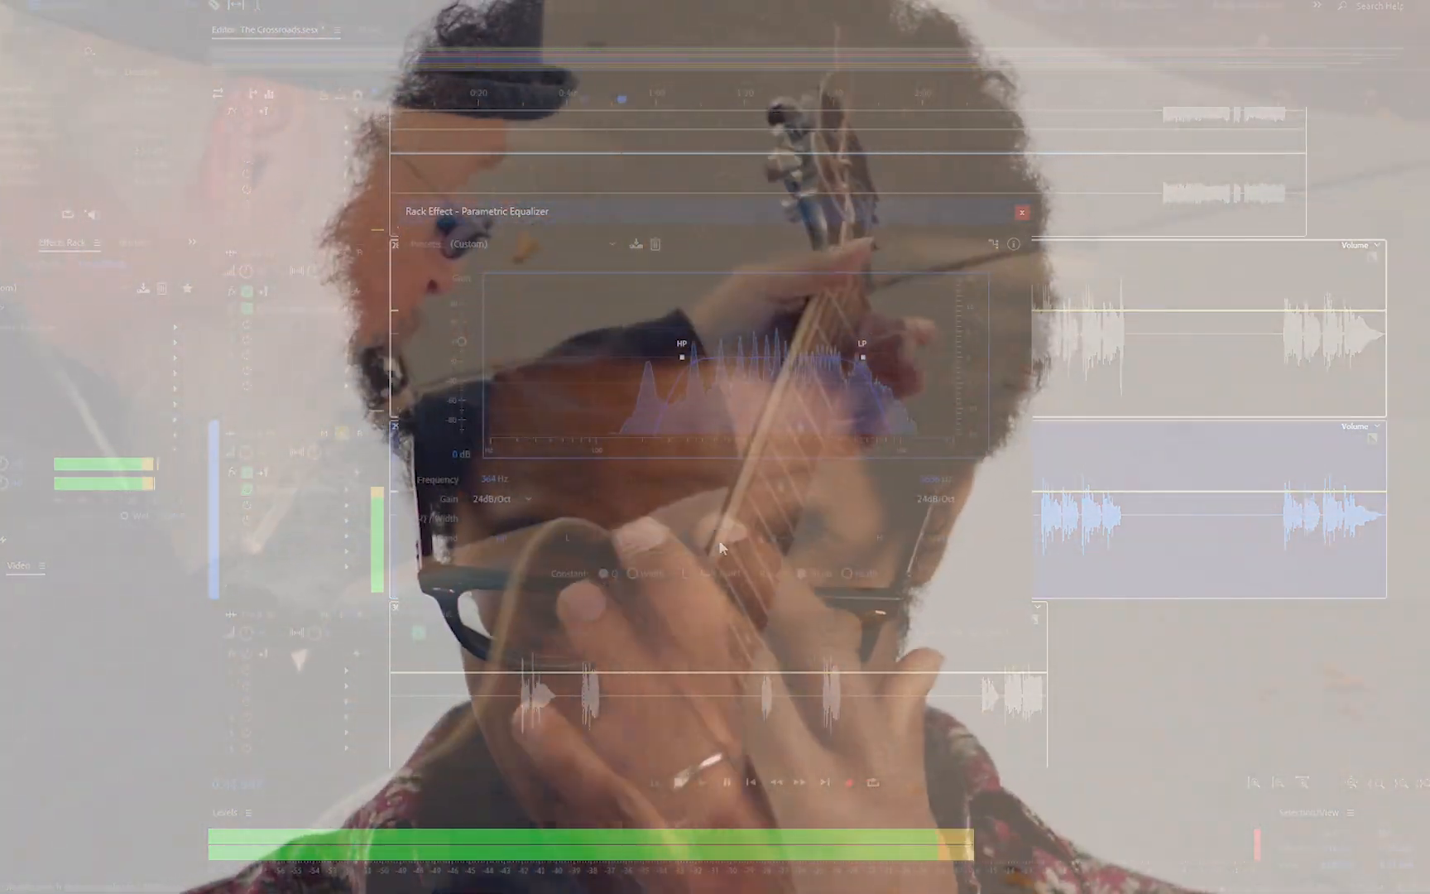
# Enable band 3 in Track 29's equalizer as an upper-midrange boost and raise the low-pass cutoff to about 9.9 kHz
pyautogui.click(723, 538)
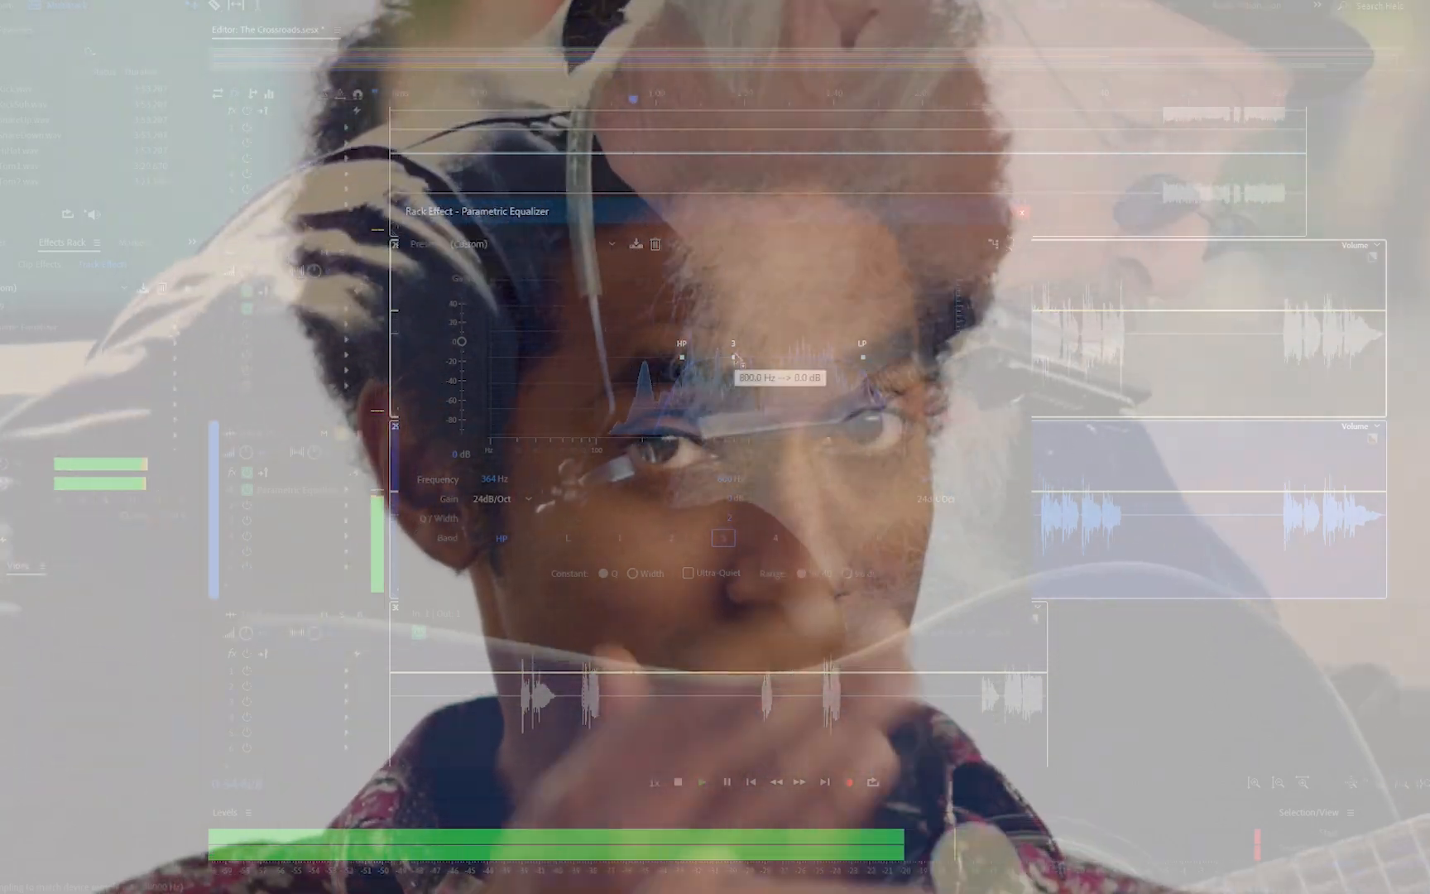
pyautogui.moveTo(734, 358); pyautogui.dragTo(831, 339)
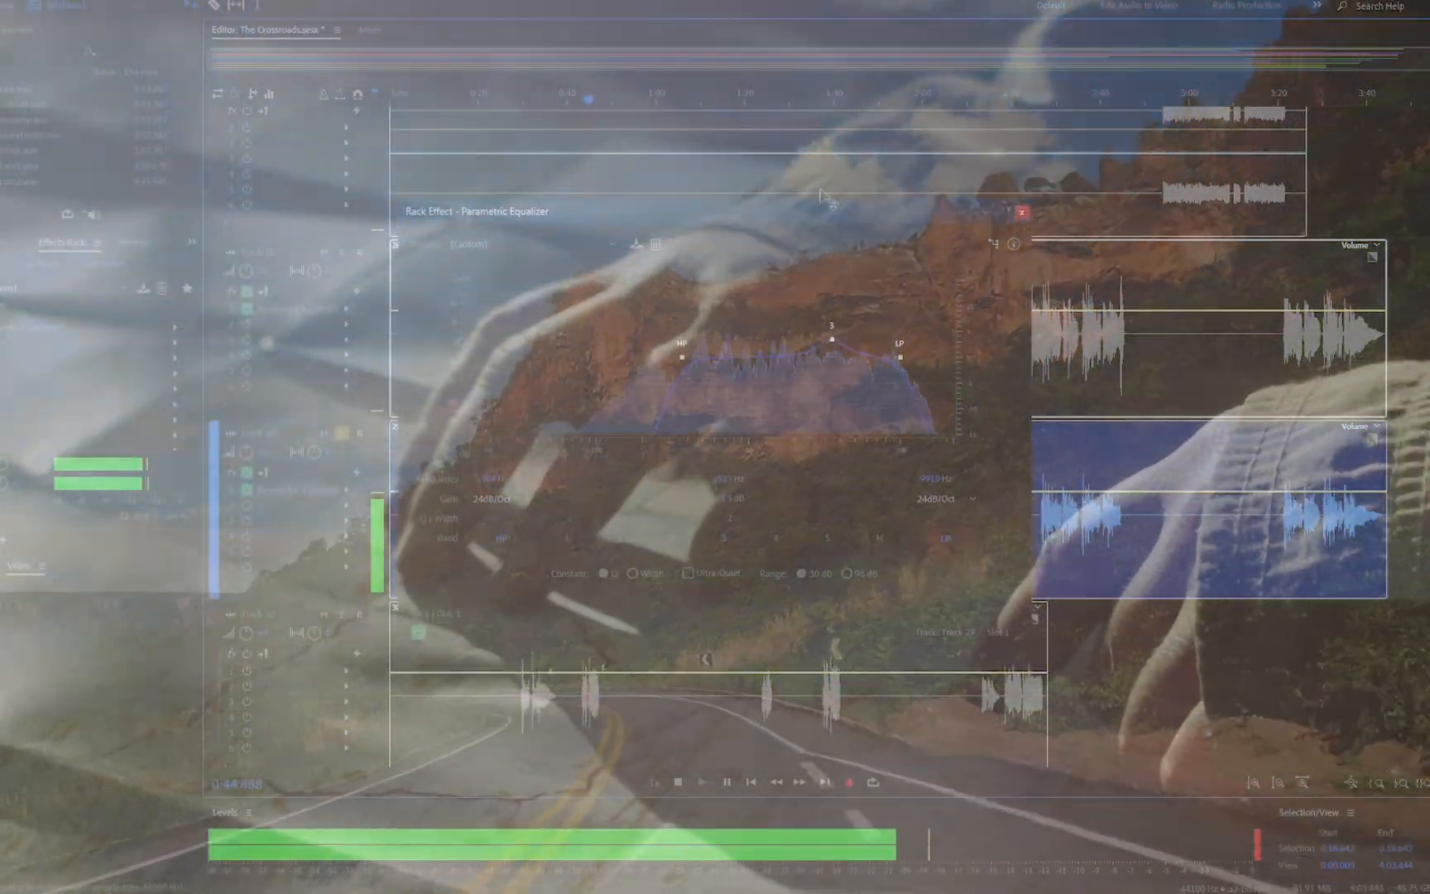
pyautogui.moveTo(832, 338); pyautogui.dragTo(845, 341)
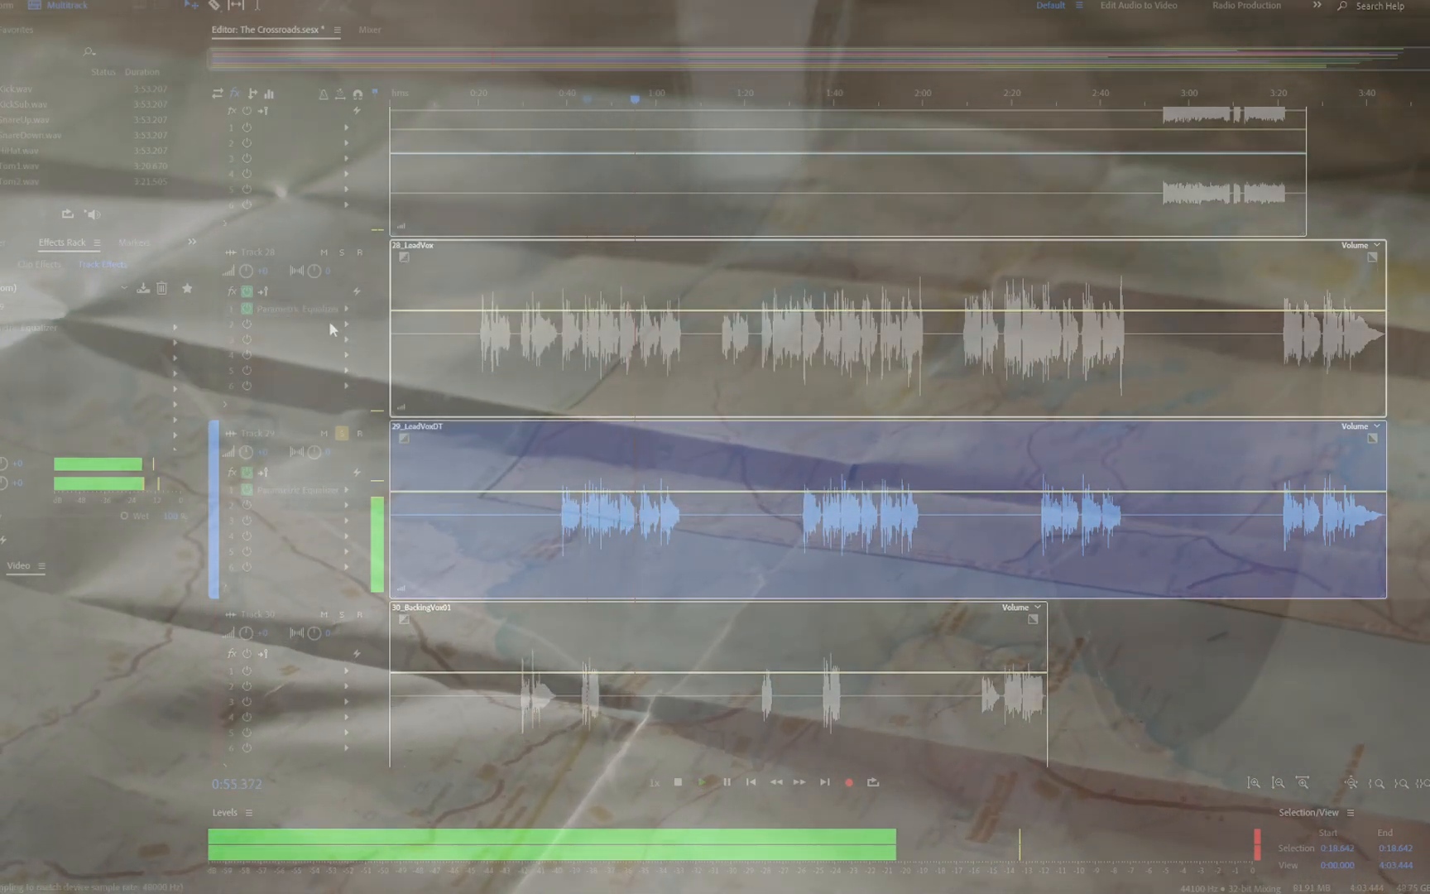
# Audition Tracks 28 and 29 soloed together, and turn off both solos to hear them in the full mix
pyautogui.click(343, 253)
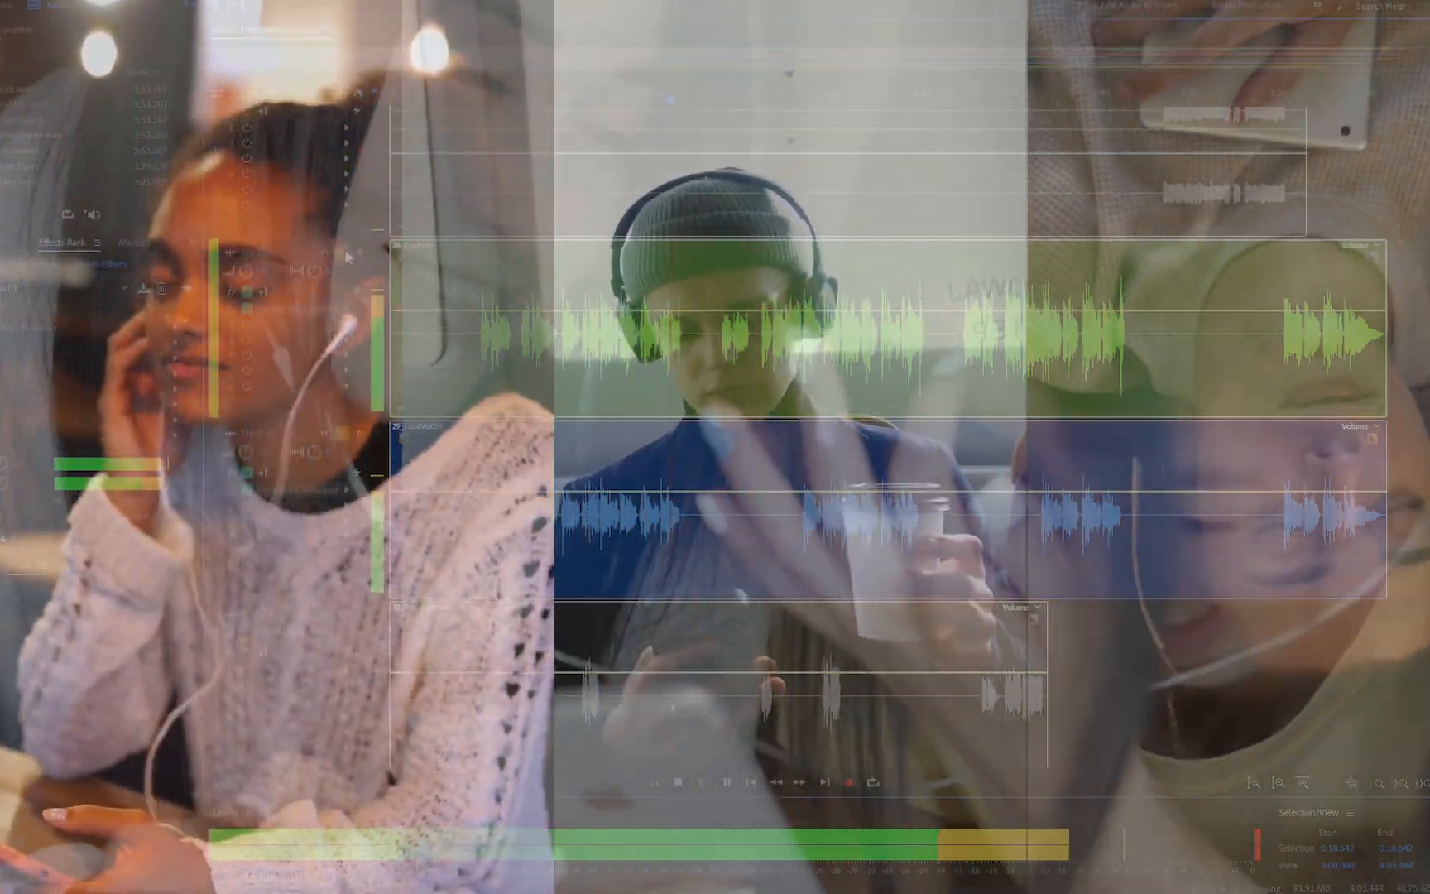
pyautogui.click(342, 252)
pyautogui.click(342, 433)
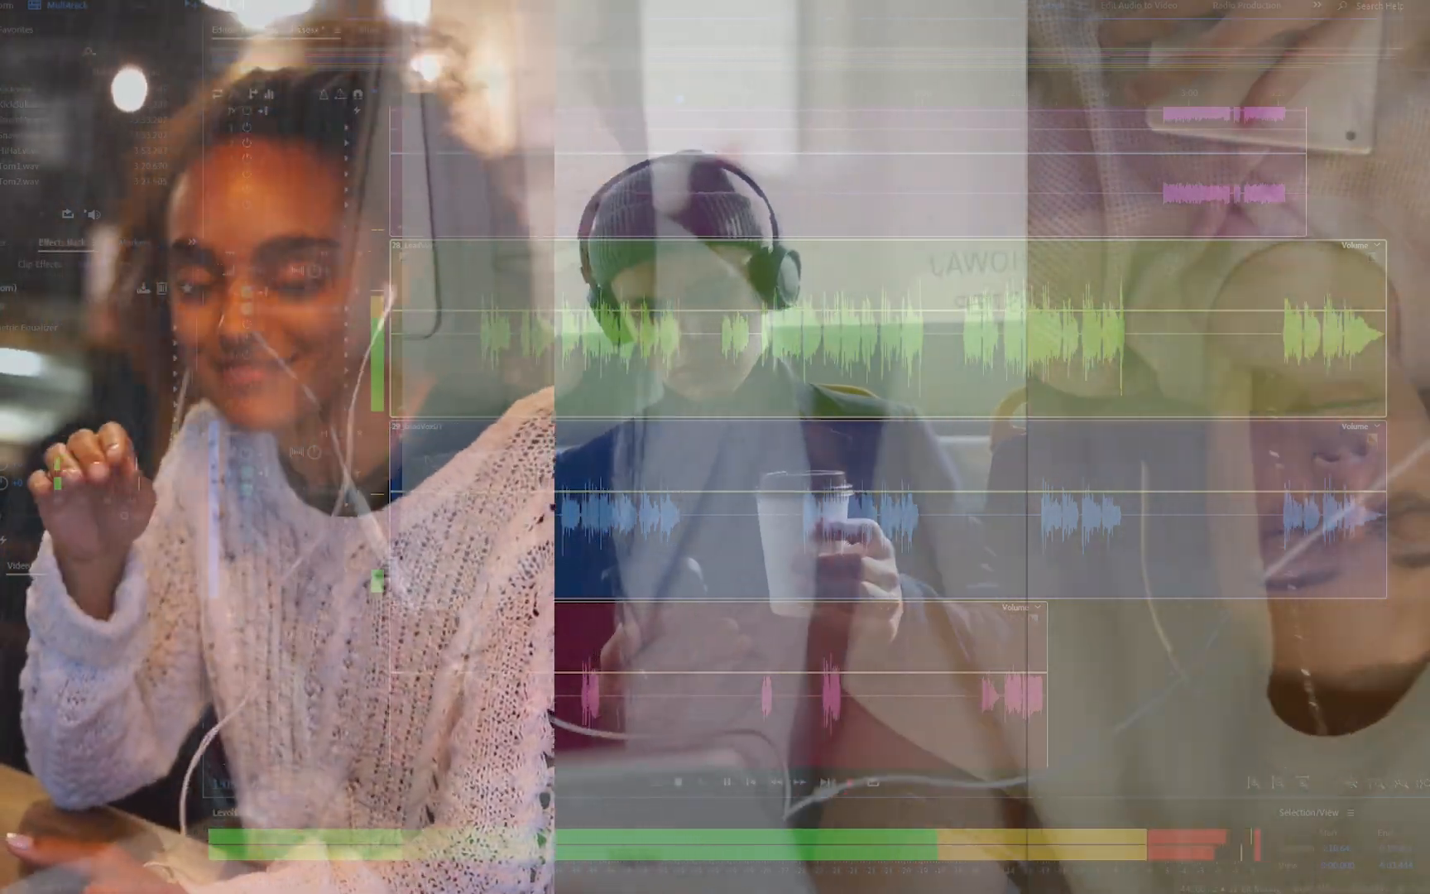